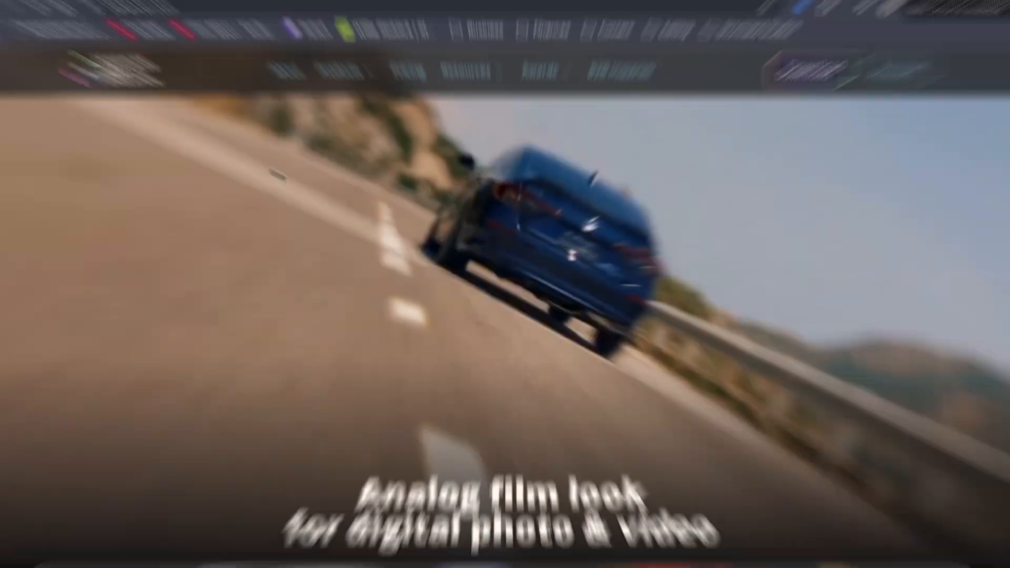
Step: Review the supported plugins on the Dehancer website and compare its monthly, annual and lifetime plan pricing
{"action": "scroll", "coordinate": [333, 202], "scroll_direction": "down", "scroll_amount": 5}
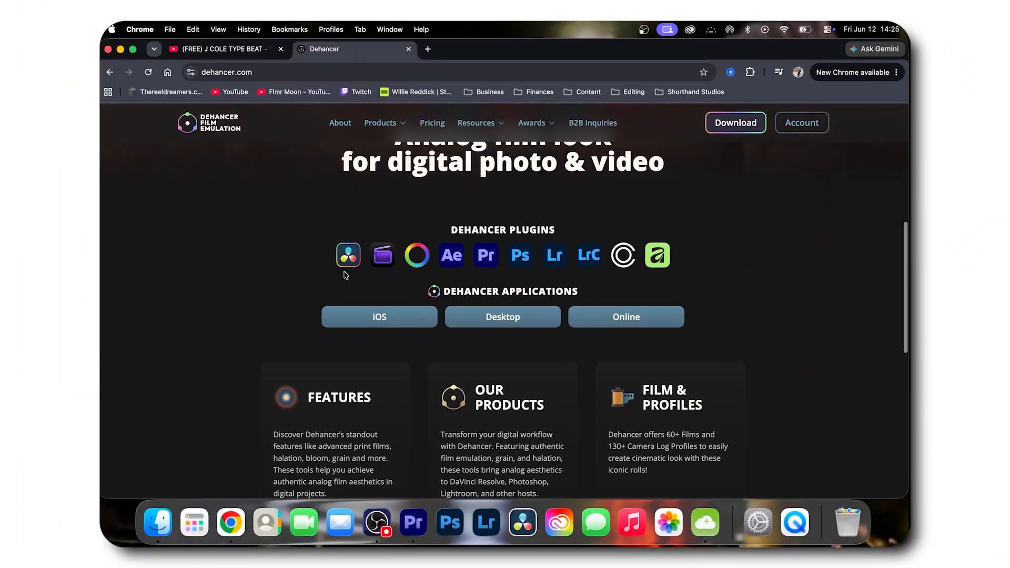
{"action": "scroll", "coordinate": [332, 202], "scroll_direction": "down", "scroll_amount": 5}
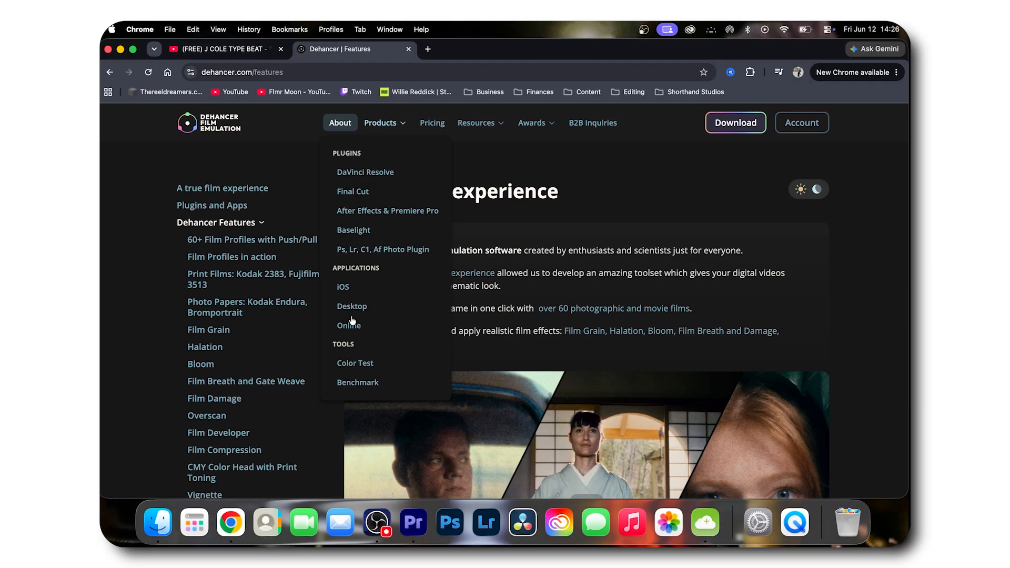
{"action": "left_click", "coordinate": [417, 126]}
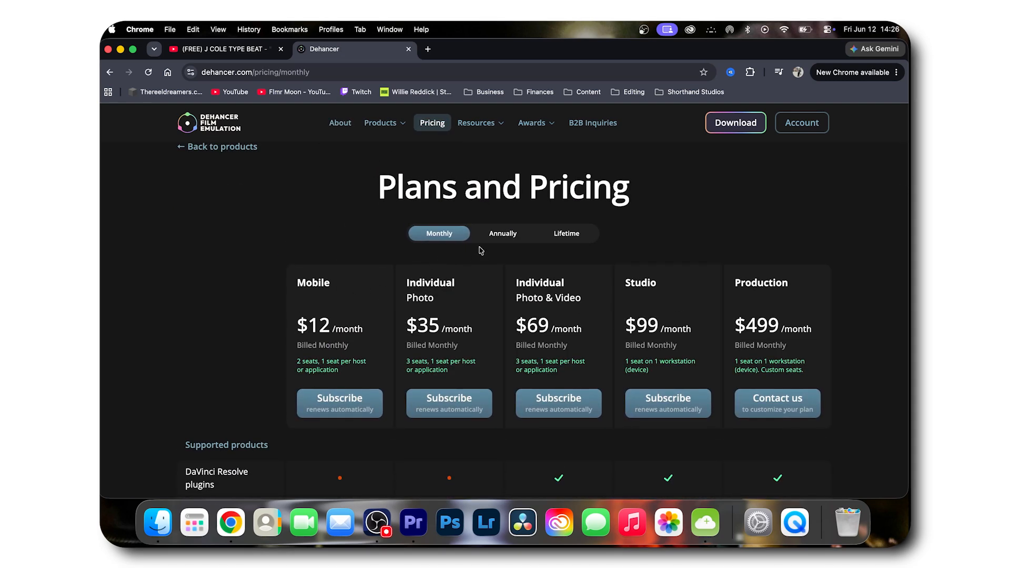
{"action": "left_click", "coordinate": [503, 234]}
{"action": "scroll", "coordinate": [421, 274], "scroll_direction": "down", "scroll_amount": 1}
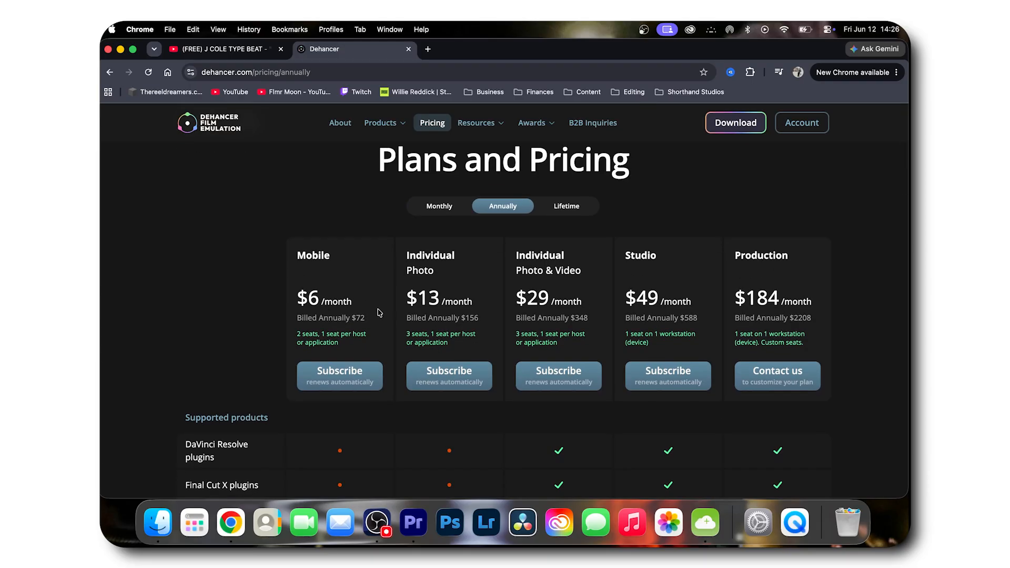
{"action": "left_click", "coordinate": [566, 206]}
{"action": "left_click", "coordinate": [527, 311]}
{"action": "left_click", "coordinate": [535, 323]}
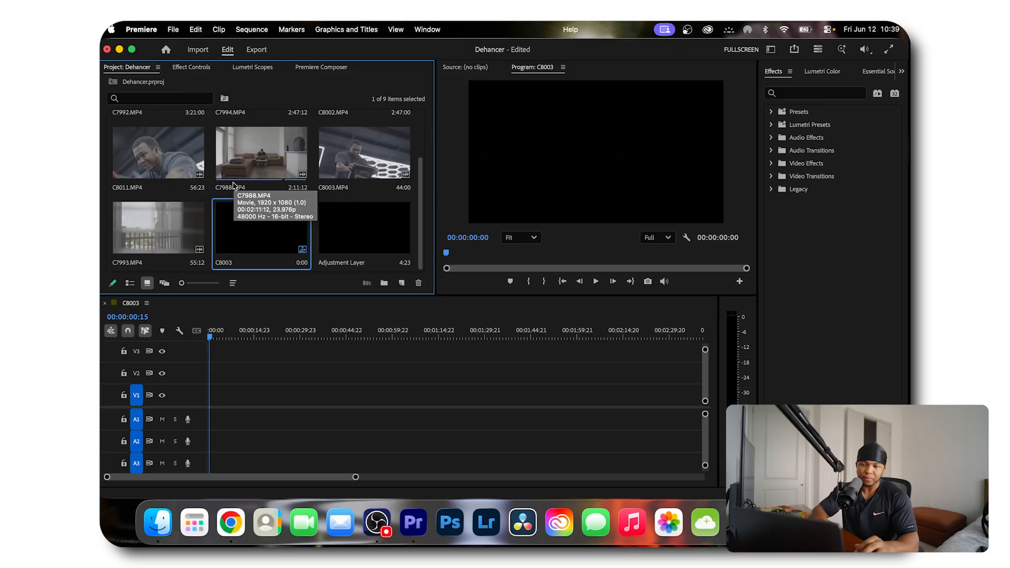
Step: Switch to Premiere, mark an in point in clip C7994.MP4 at 22:36:46:22, and place it at the start of track V1
{"action": "scroll", "coordinate": [139, 162], "scroll_direction": "up", "scroll_amount": 2}
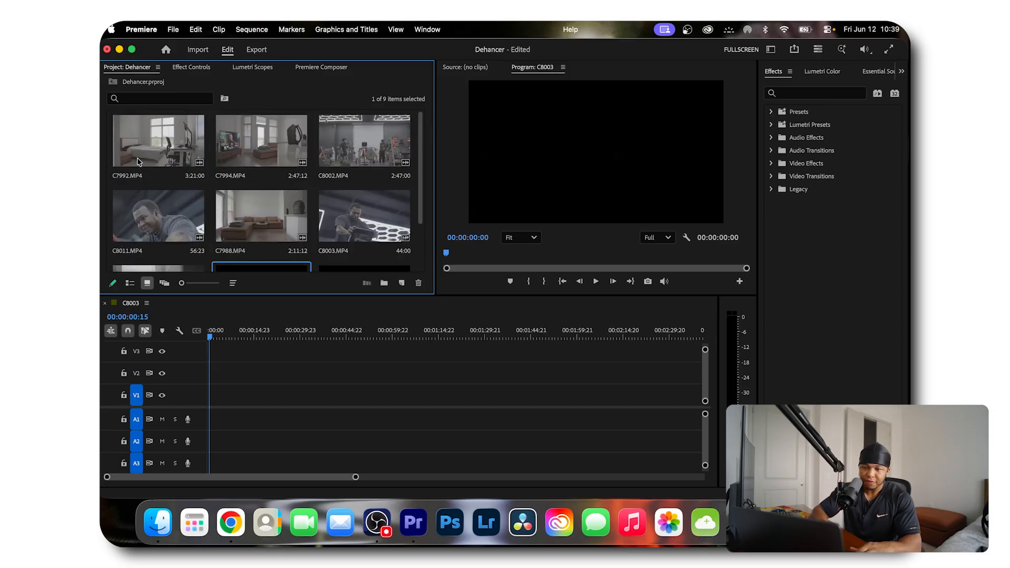
{"action": "double_click", "coordinate": [262, 142]}
{"action": "left_click", "coordinate": [525, 281]}
{"action": "left_click_drag", "start_coordinate": [548, 184], "coordinate": [198, 411]}
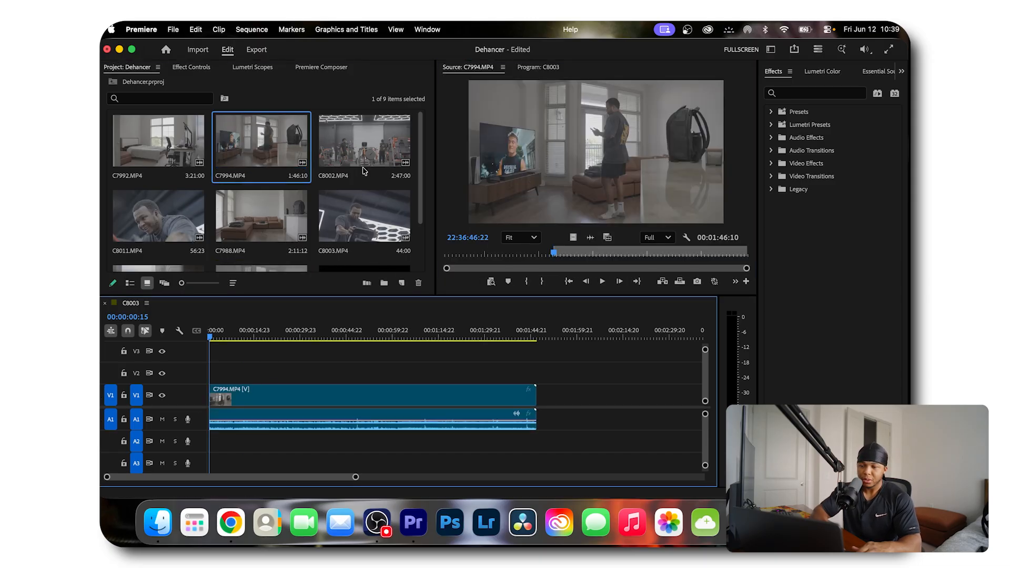
Step: Place the adjustment layer on track V2 and extend it over the full length of the C7994.MP4 clip
{"action": "scroll", "coordinate": [363, 179], "scroll_direction": "down", "scroll_amount": 2}
{"action": "left_click", "coordinate": [361, 223]}
{"action": "left_click_drag", "start_coordinate": [361, 222], "coordinate": [536, 371]}
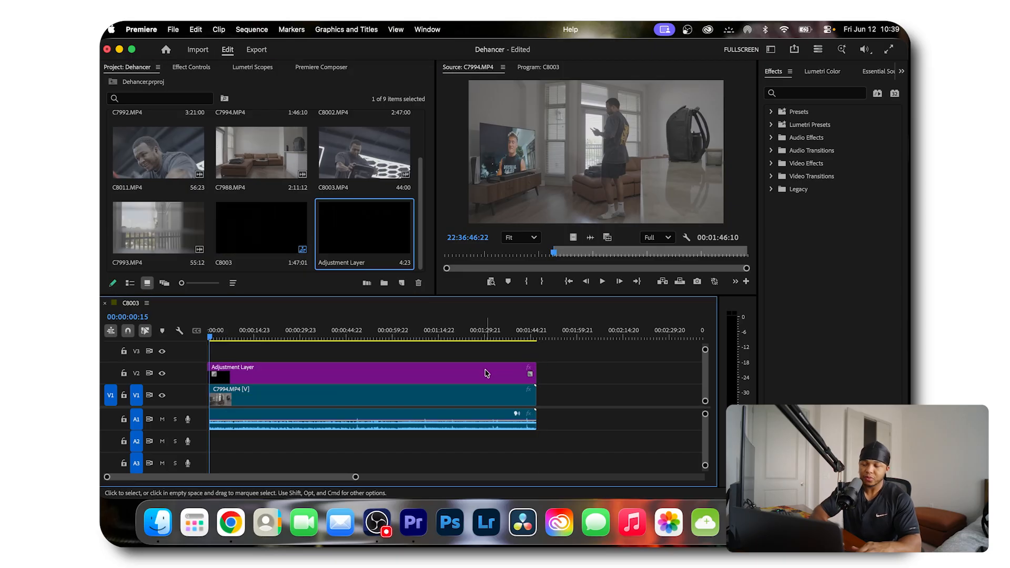
Step: Apply the Dehancer Pro v7.4.0 film emulation effect to the adjustment layer on V2
{"action": "left_click", "coordinate": [487, 374]}
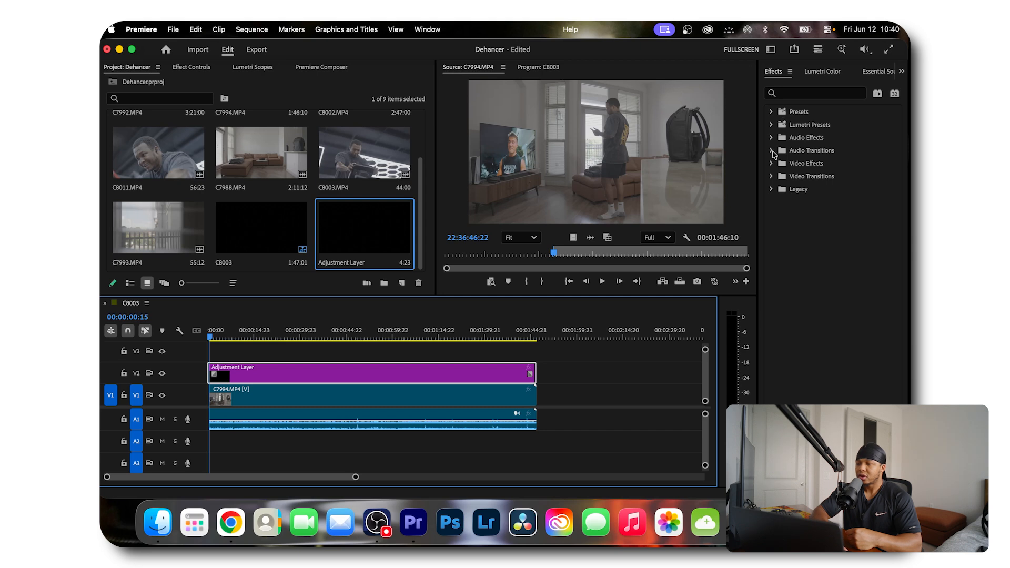
{"action": "left_click", "coordinate": [771, 163]}
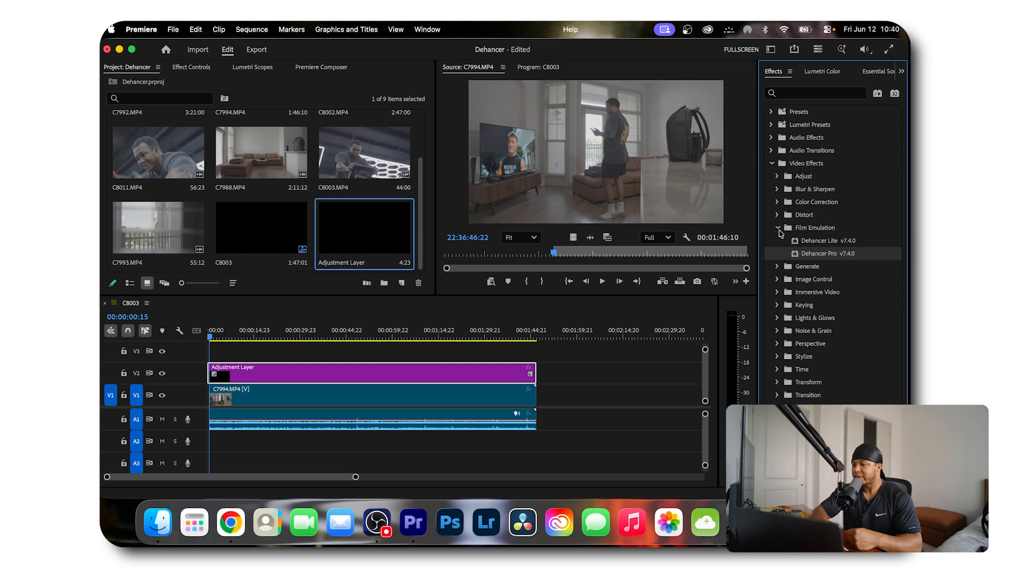
{"action": "left_click", "coordinate": [813, 241]}
{"action": "left_click_drag", "start_coordinate": [838, 256], "coordinate": [283, 372]}
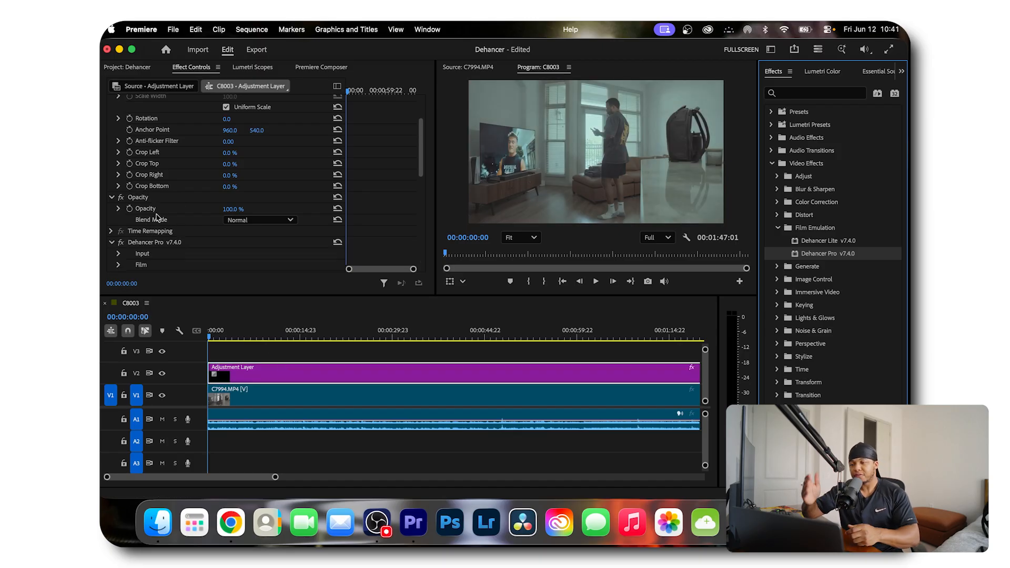
Step: Look over the Dehancer Pro setting groups and set the effect's input source to Choose Camera
{"action": "scroll", "coordinate": [171, 228], "scroll_direction": "down", "scroll_amount": 3}
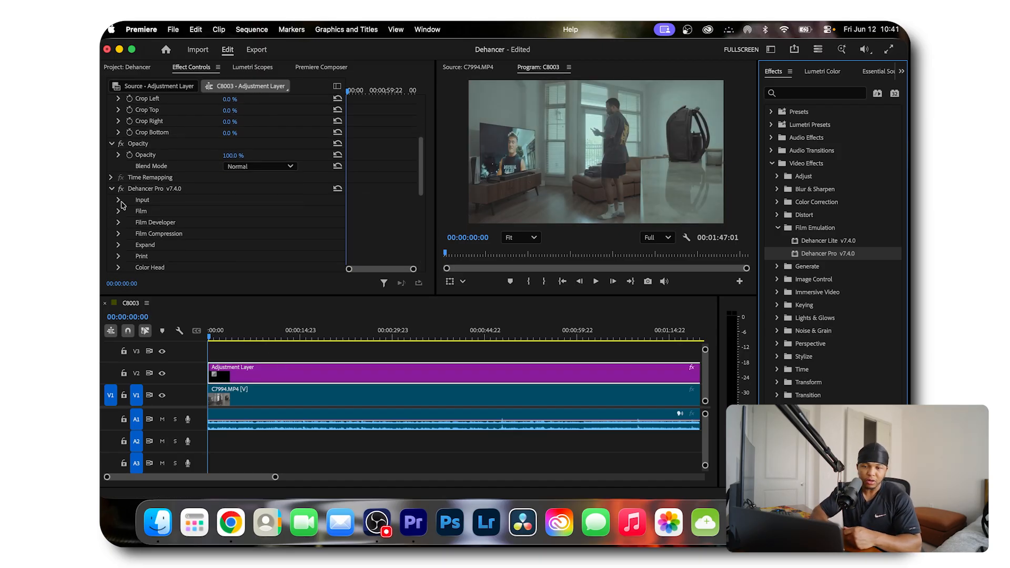
{"action": "scroll", "coordinate": [126, 209], "scroll_direction": "down", "scroll_amount": 4}
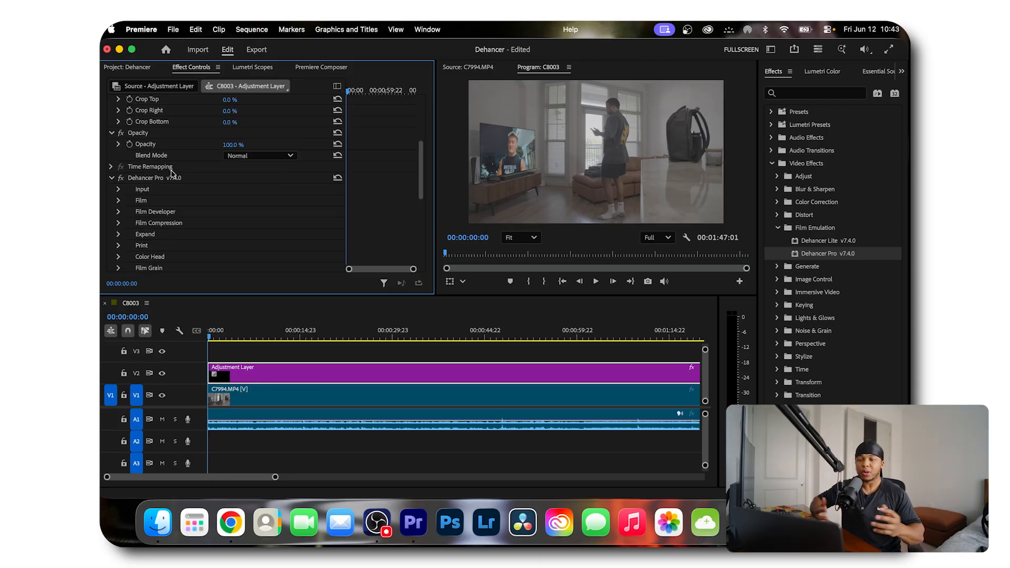
{"action": "scroll", "coordinate": [171, 196], "scroll_direction": "down", "scroll_amount": 5}
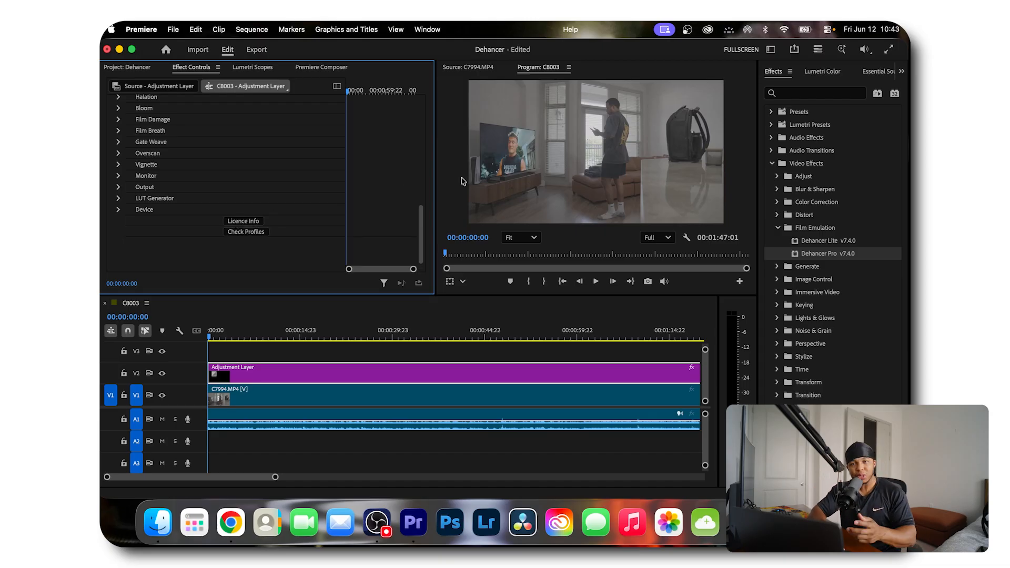
{"action": "scroll", "coordinate": [124, 139], "scroll_direction": "up", "scroll_amount": 5}
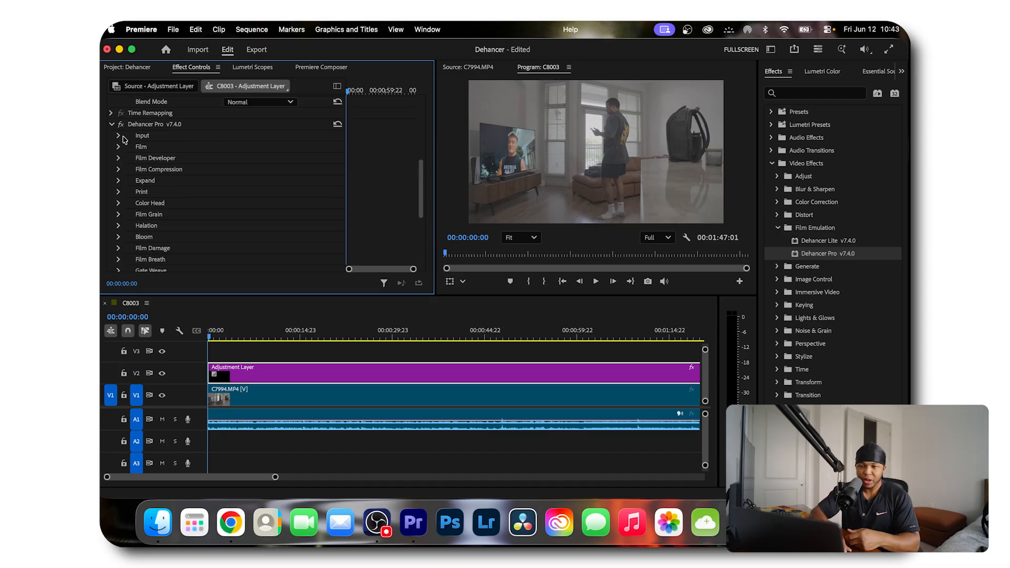
{"action": "left_click", "coordinate": [119, 135]}
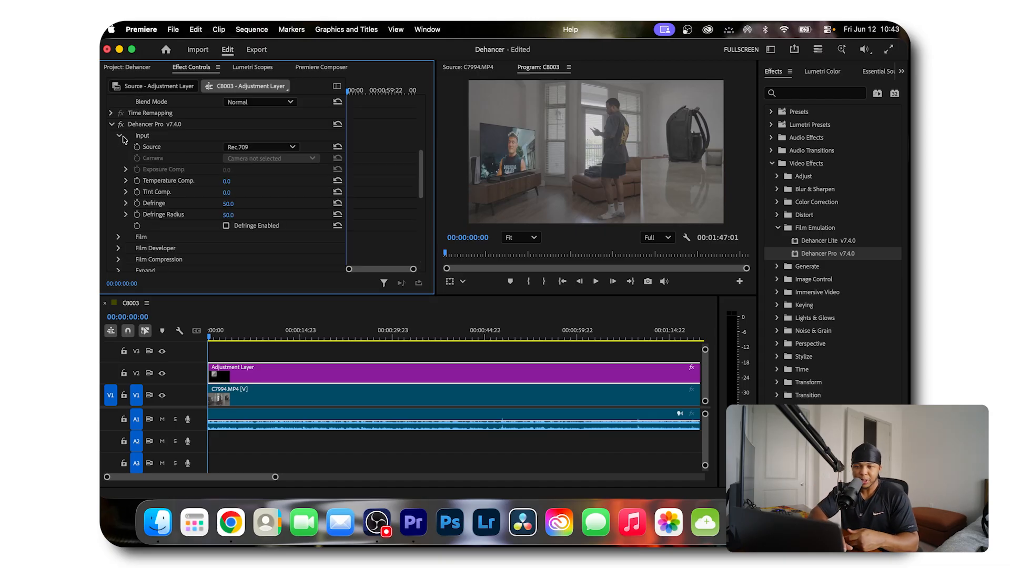
{"action": "left_click", "coordinate": [254, 147]}
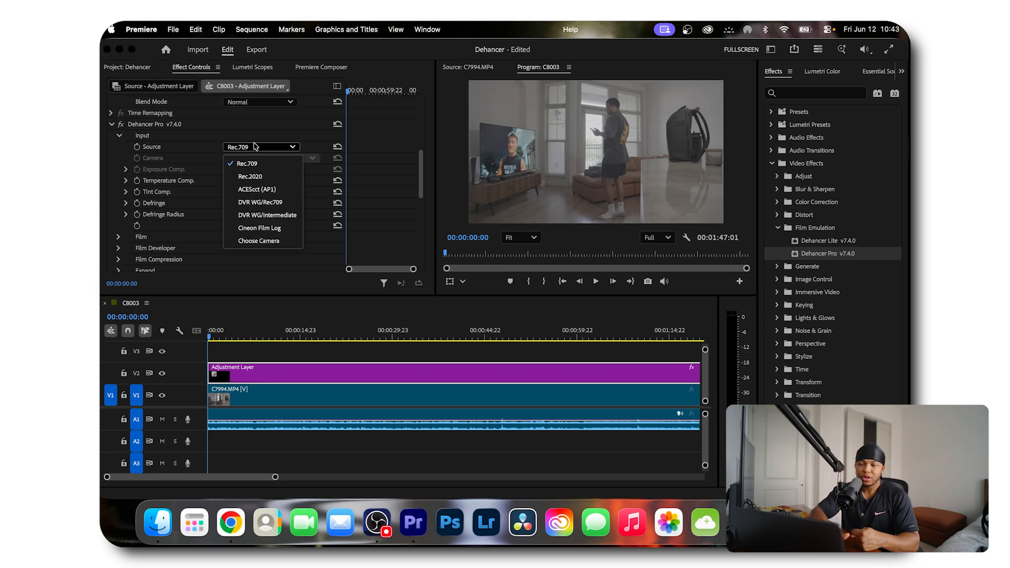
{"action": "left_click", "coordinate": [258, 240]}
Step: Set the Dehancer Pro input camera to Sony / Alpha 7 IV / S-Log3 S-Gamut3.Cine
{"action": "left_click", "coordinate": [265, 162]}
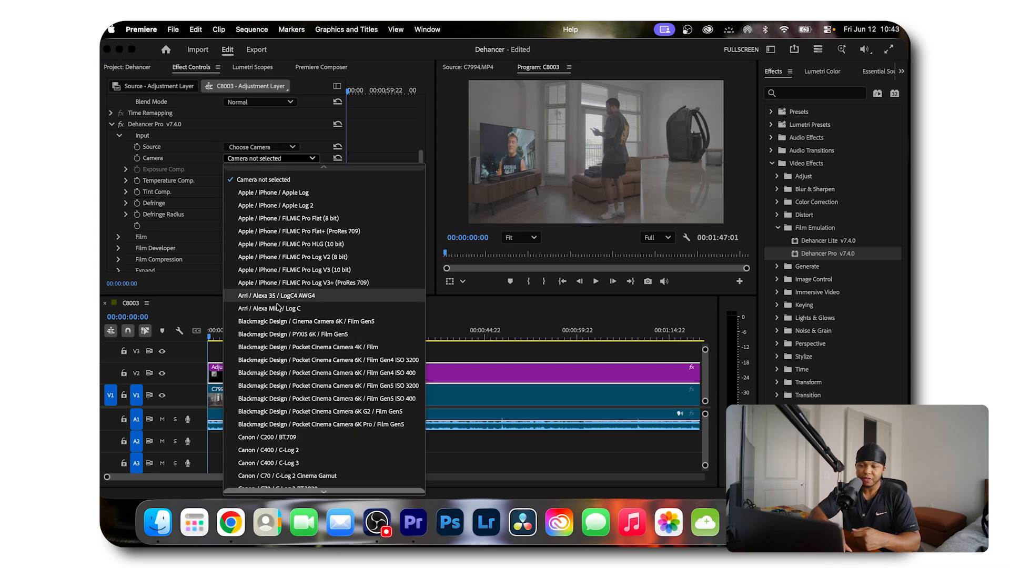
{"action": "scroll", "coordinate": [287, 350], "scroll_direction": "down", "scroll_amount": 5}
{"action": "scroll", "coordinate": [287, 350], "scroll_direction": "down", "scroll_amount": 10}
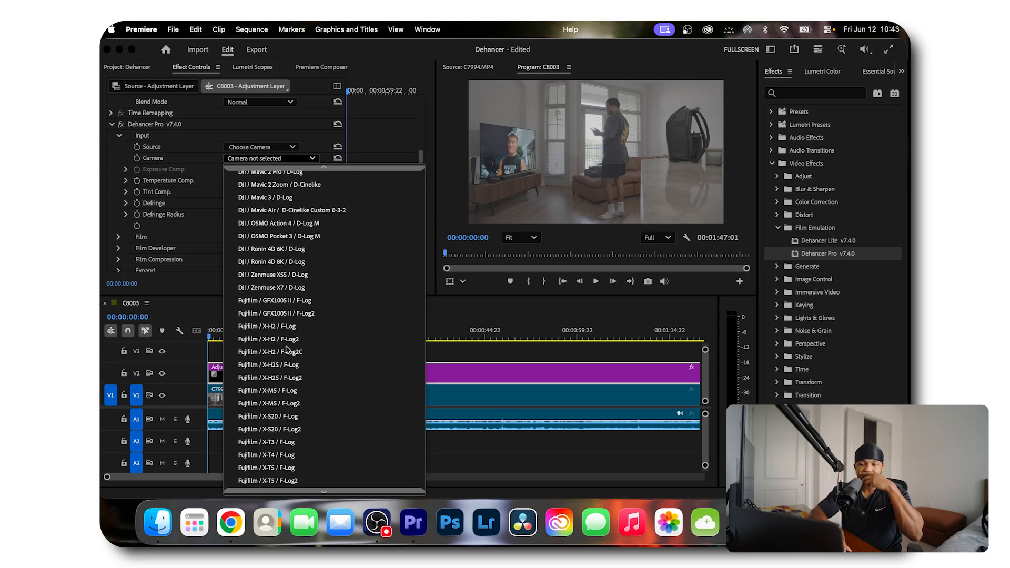
{"action": "scroll", "coordinate": [288, 350], "scroll_direction": "down", "scroll_amount": 10}
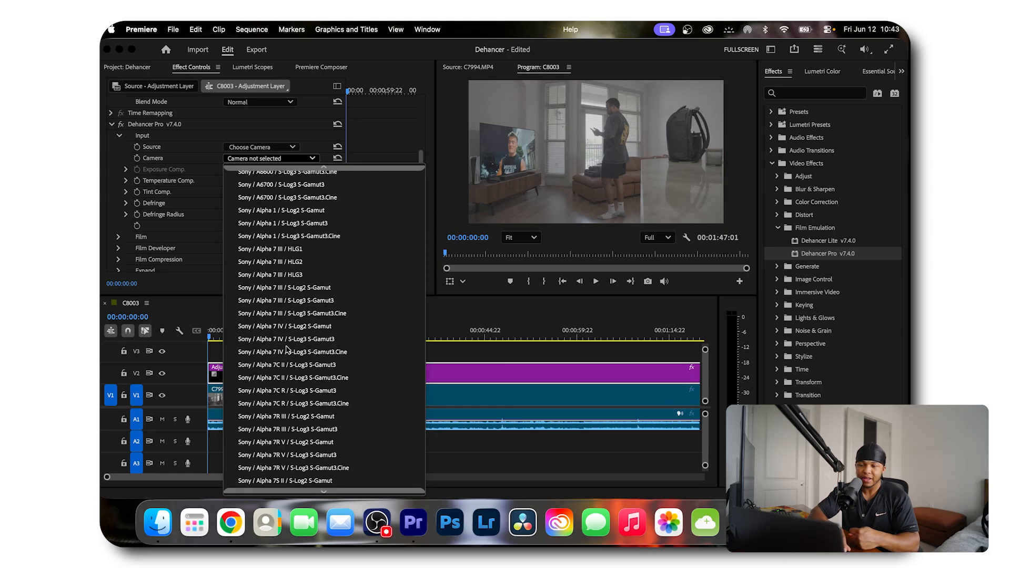
{"action": "scroll", "coordinate": [290, 320], "scroll_direction": "down", "scroll_amount": 5}
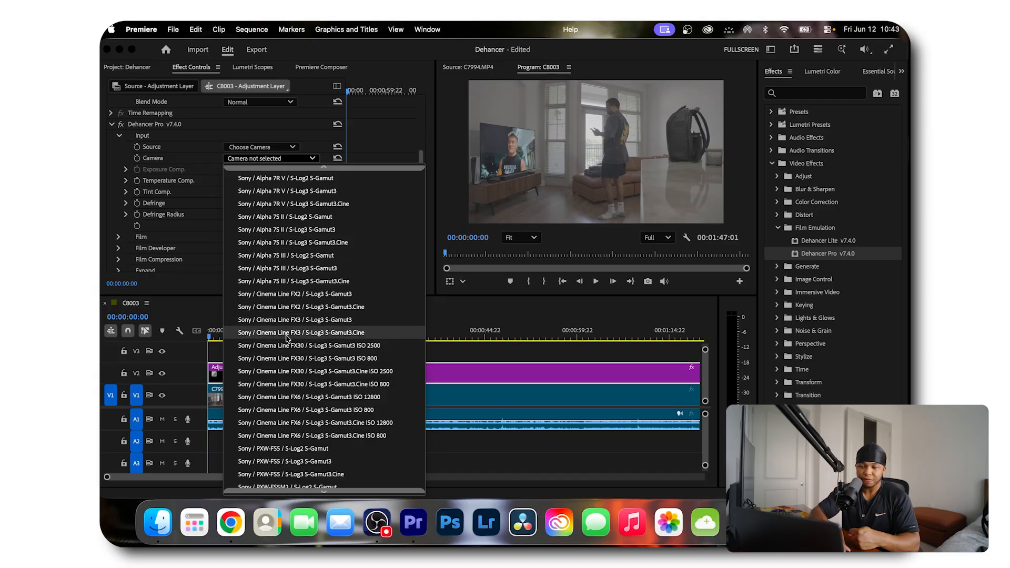
{"action": "scroll", "coordinate": [287, 277], "scroll_direction": "up", "scroll_amount": 5}
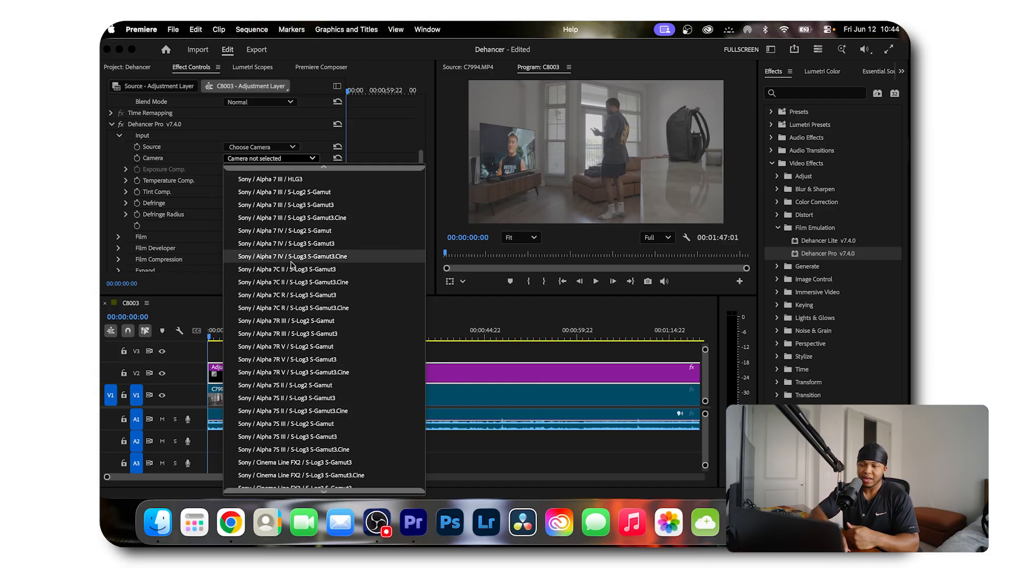
{"action": "left_click", "coordinate": [293, 258]}
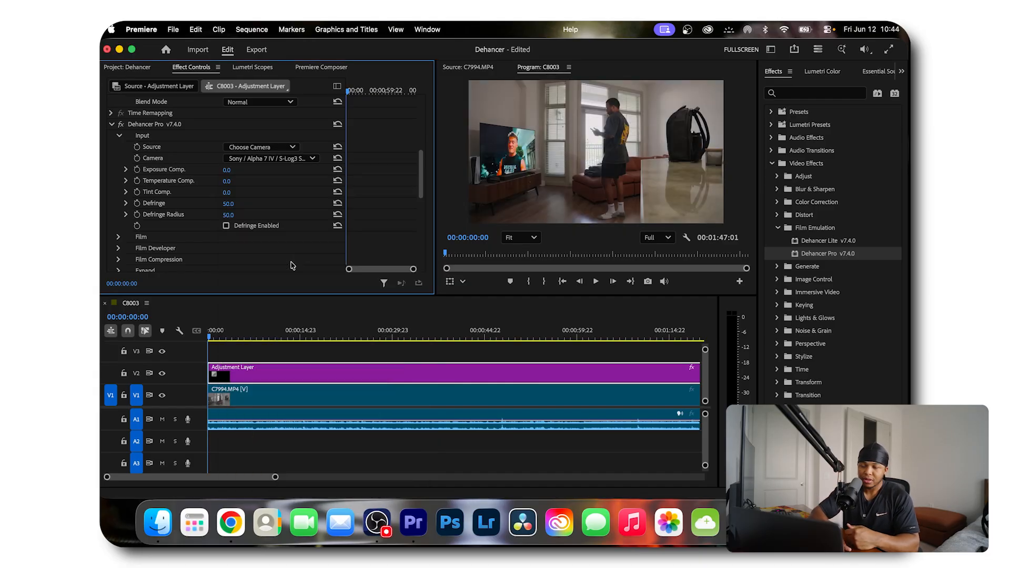
Step: Try an exposure compensation of 0.4 and a tint compensation shift in the input settings, resetting both
{"action": "left_click", "coordinate": [227, 226]}
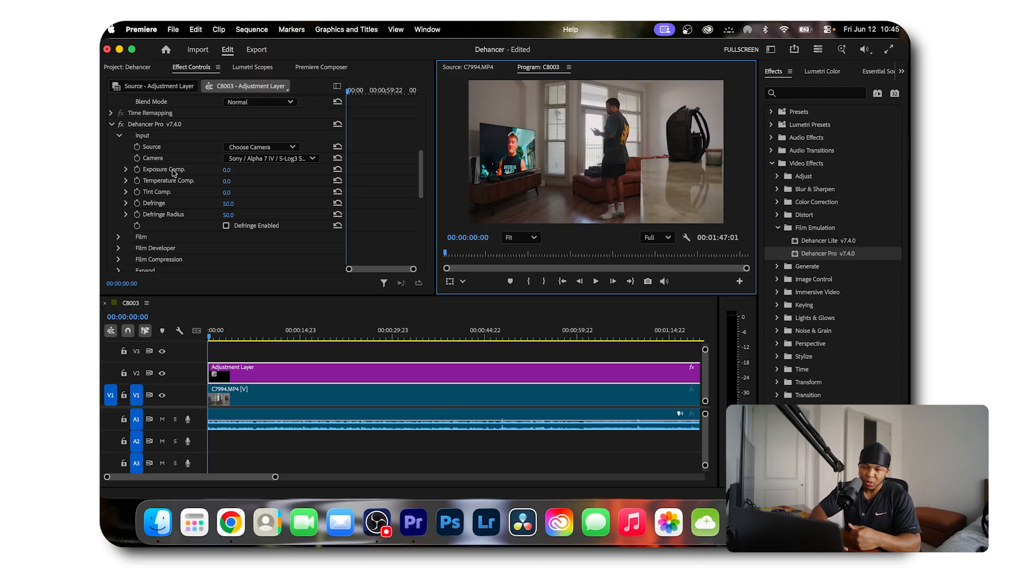
{"action": "left_click_drag", "start_coordinate": [225, 170], "coordinate": [237, 171]}
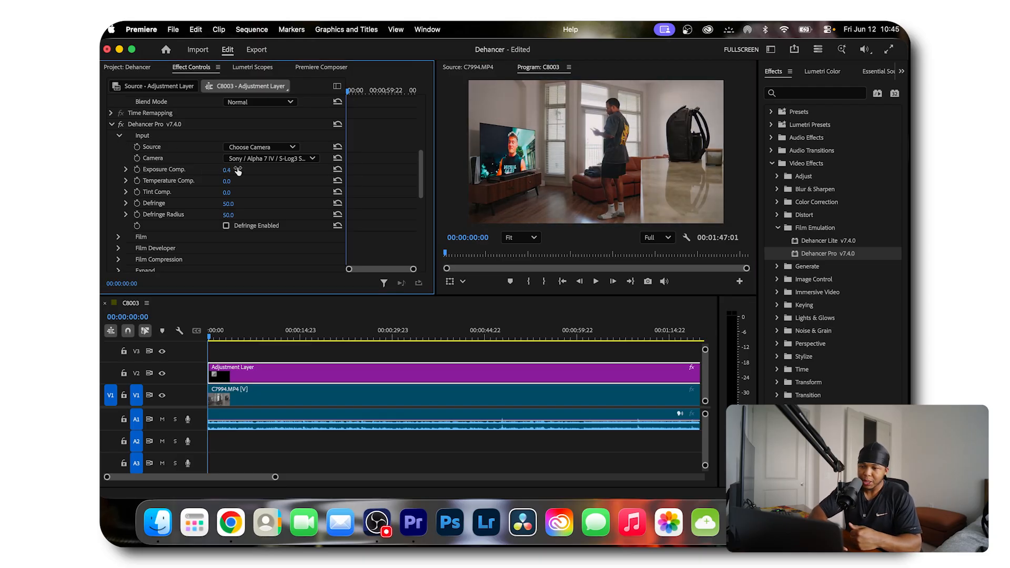
{"action": "left_click", "coordinate": [337, 169]}
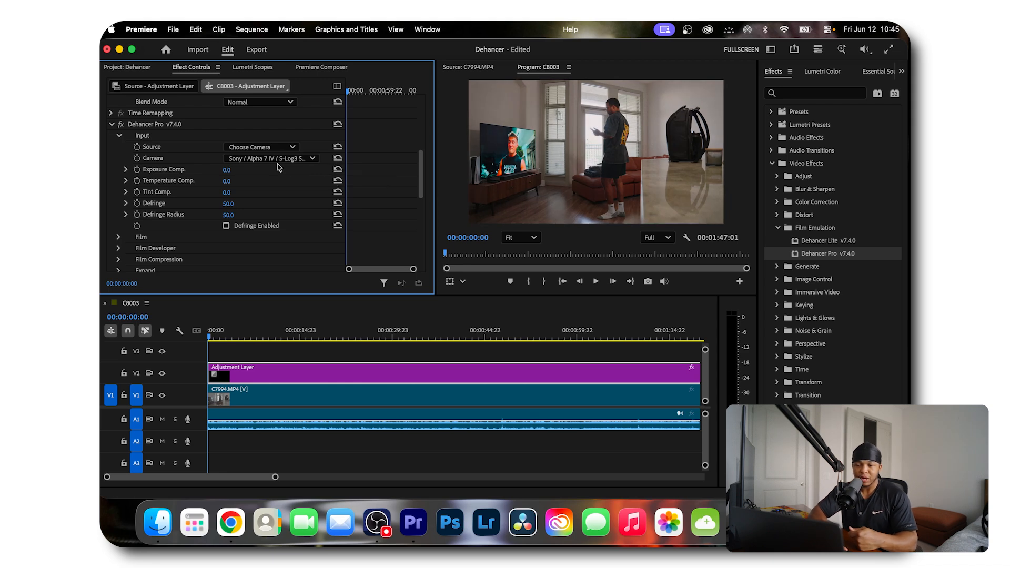
{"action": "left_click_drag", "start_coordinate": [227, 192], "coordinate": [369, 184]}
{"action": "left_click", "coordinate": [338, 192]}
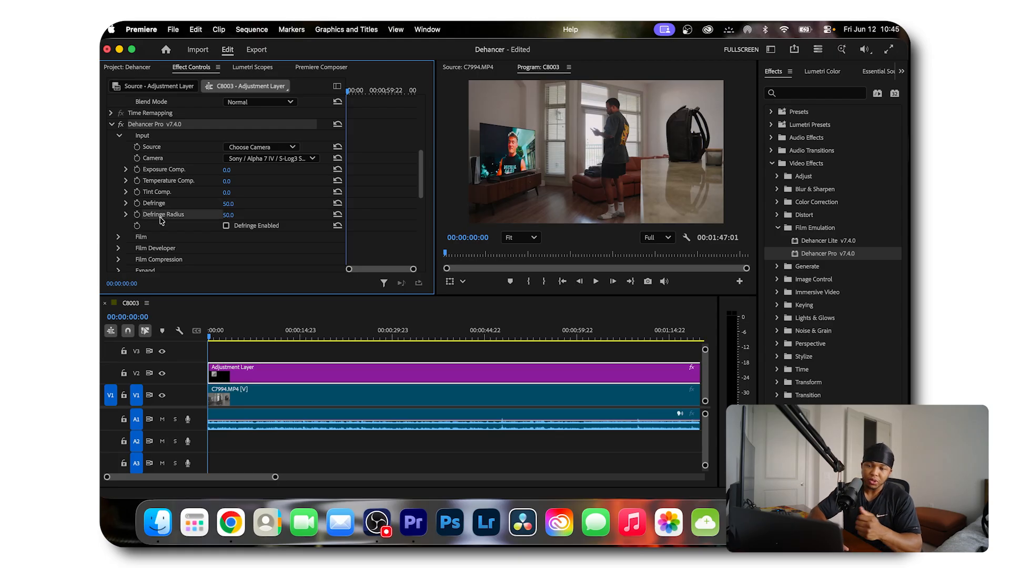
Step: Set the Dehancer film profile to Polaroid Polachrome 35 mm (Exp. 1986) and enable the film emulation
{"action": "left_click", "coordinate": [118, 136]}
{"action": "left_click", "coordinate": [118, 148]}
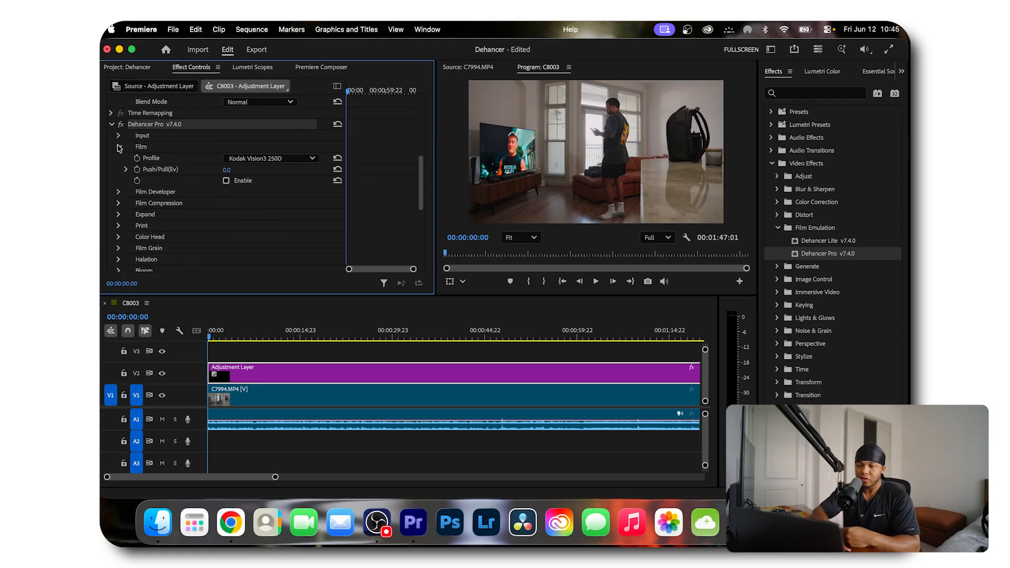
{"action": "left_click", "coordinate": [244, 158]}
{"action": "scroll", "coordinate": [257, 188], "scroll_direction": "up", "scroll_amount": 10}
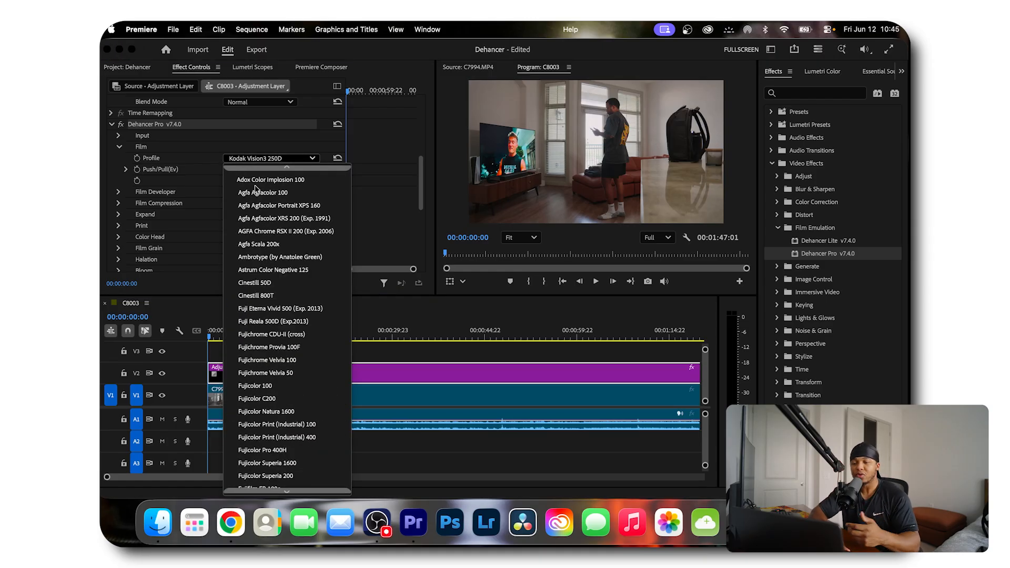
{"action": "scroll", "coordinate": [250, 247], "scroll_direction": "down", "scroll_amount": 15}
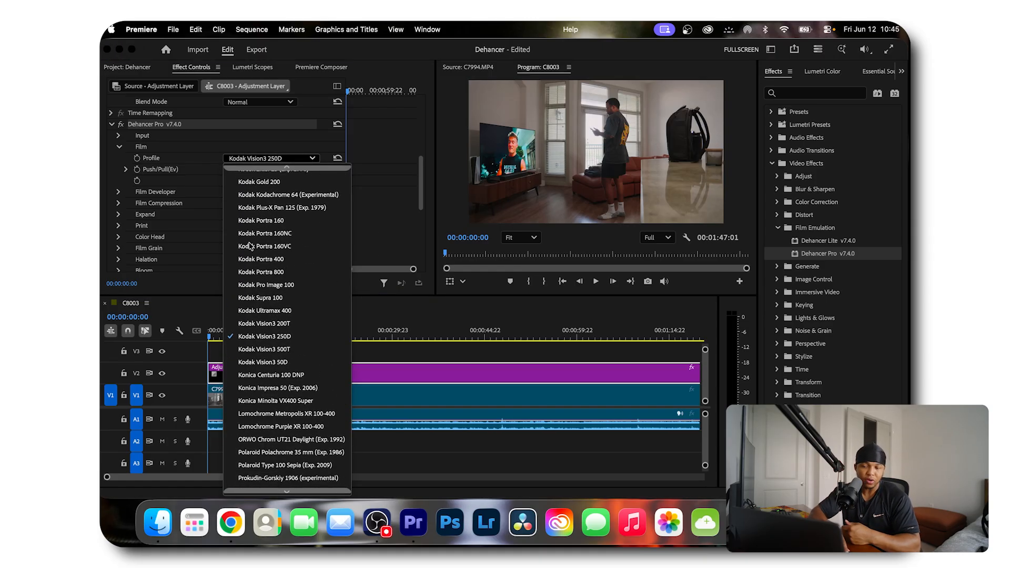
{"action": "left_click", "coordinate": [245, 416]}
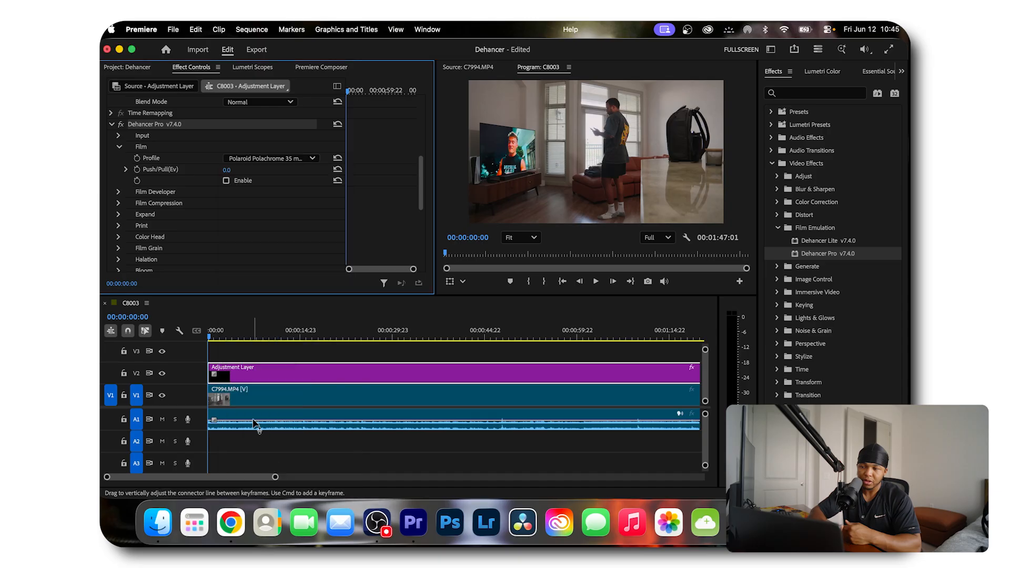
{"action": "left_click", "coordinate": [227, 181]}
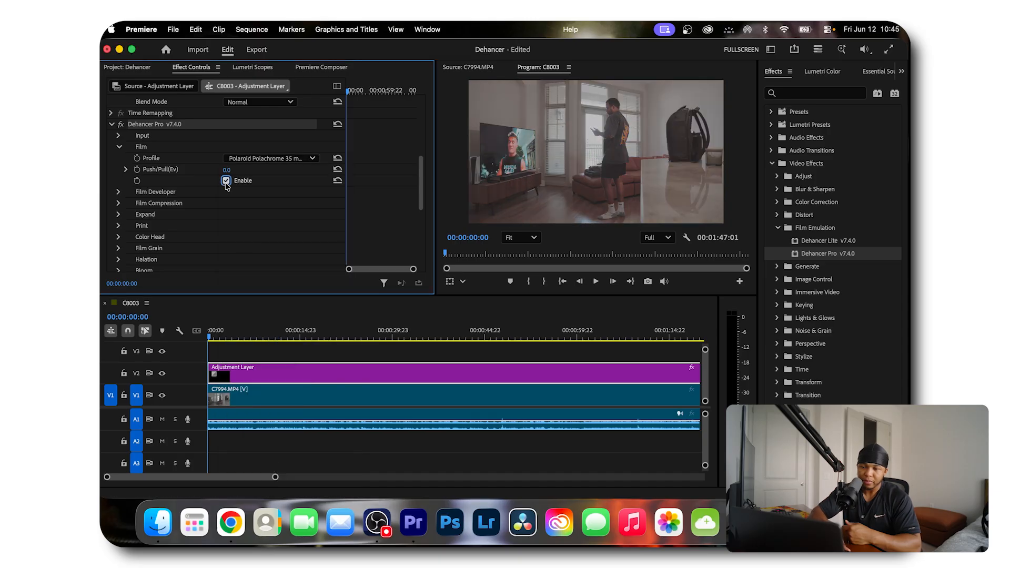
Step: Change the film profile to Kodak Portra 160 with a Push/Pull of 2.0 EV and preview the frame full screen
{"action": "left_click", "coordinate": [247, 159]}
{"action": "scroll", "coordinate": [258, 238], "scroll_direction": "up", "scroll_amount": 10}
{"action": "scroll", "coordinate": [263, 274], "scroll_direction": "down", "scroll_amount": 8}
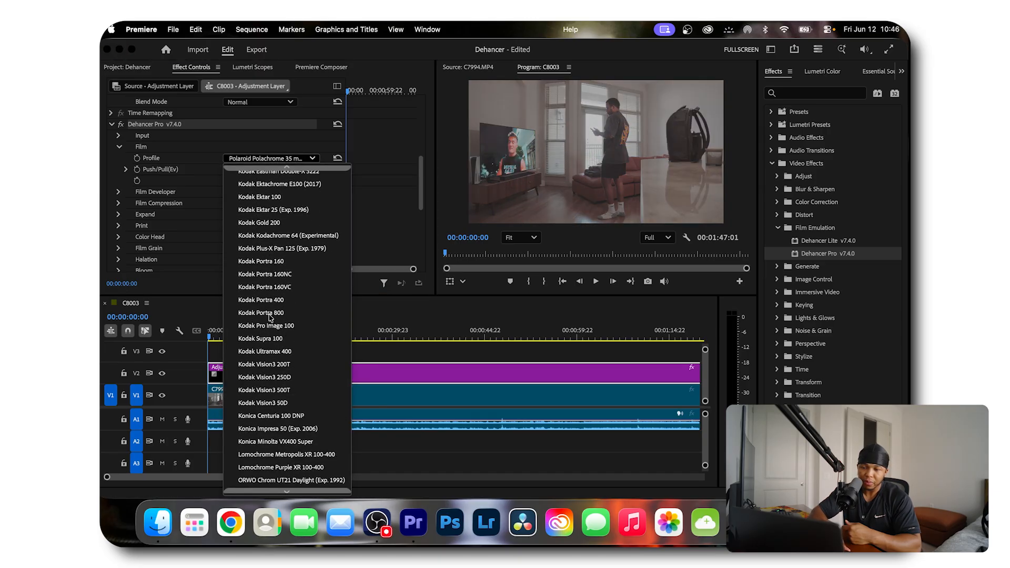
{"action": "left_click", "coordinate": [274, 261]}
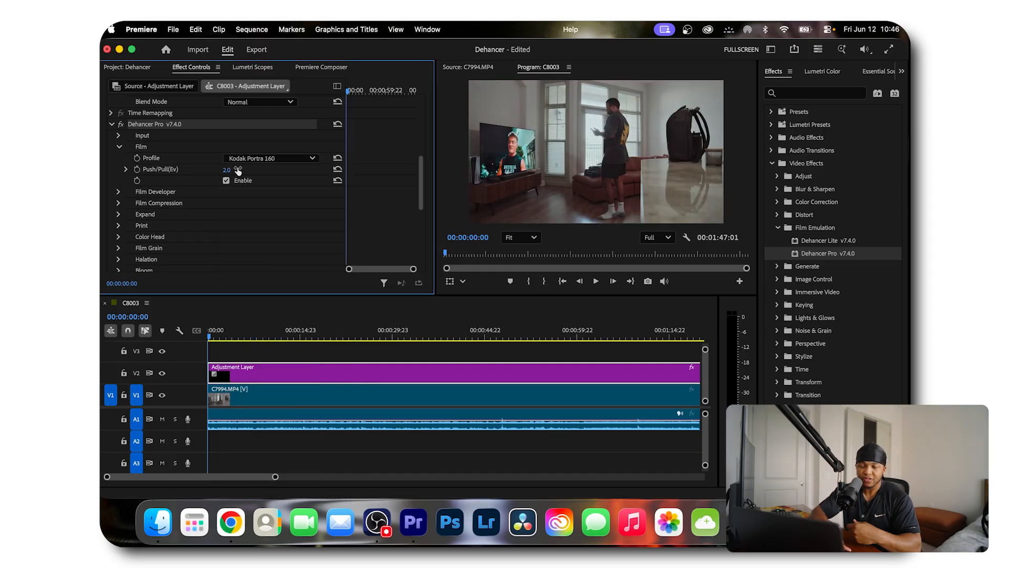
{"action": "key", "text": "ctrl+grave"}
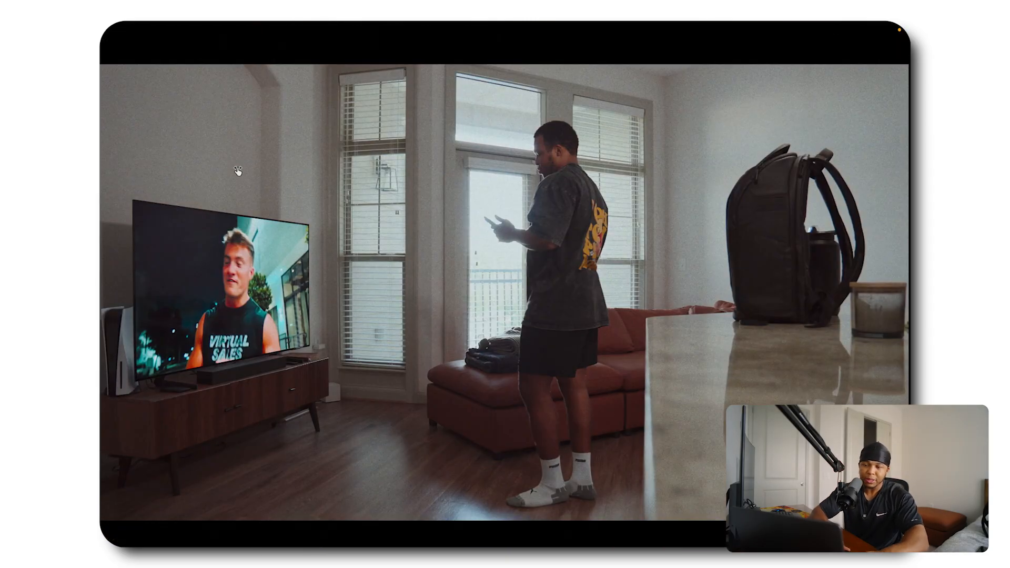
Step: Exit the full-screen preview and enable the Dehancer Film Developer with a Contrast Boost of 36
{"action": "key", "text": "ctrl+grave"}
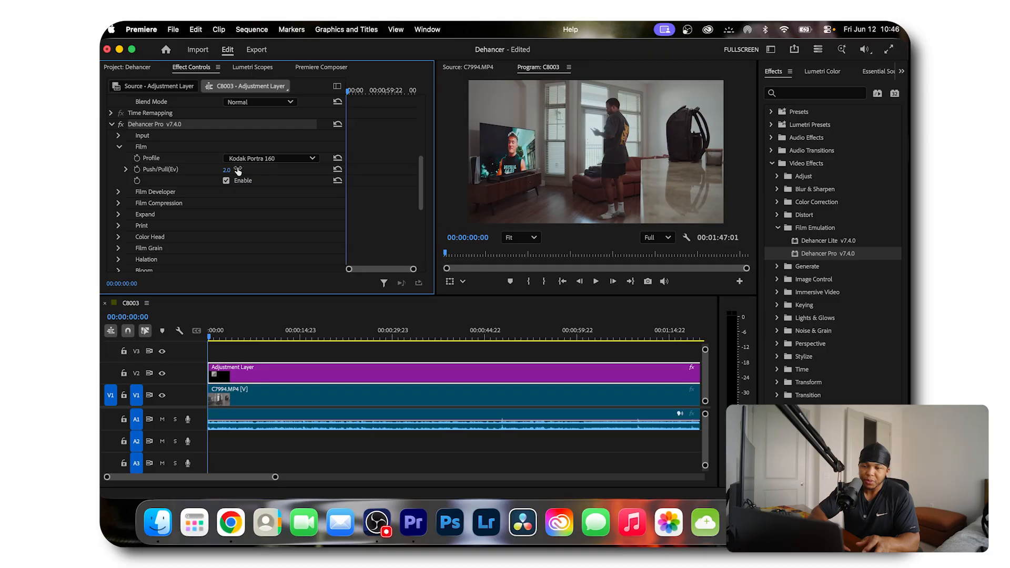
{"action": "left_click", "coordinate": [252, 160]}
{"action": "scroll", "coordinate": [260, 207], "scroll_direction": "up", "scroll_amount": 10}
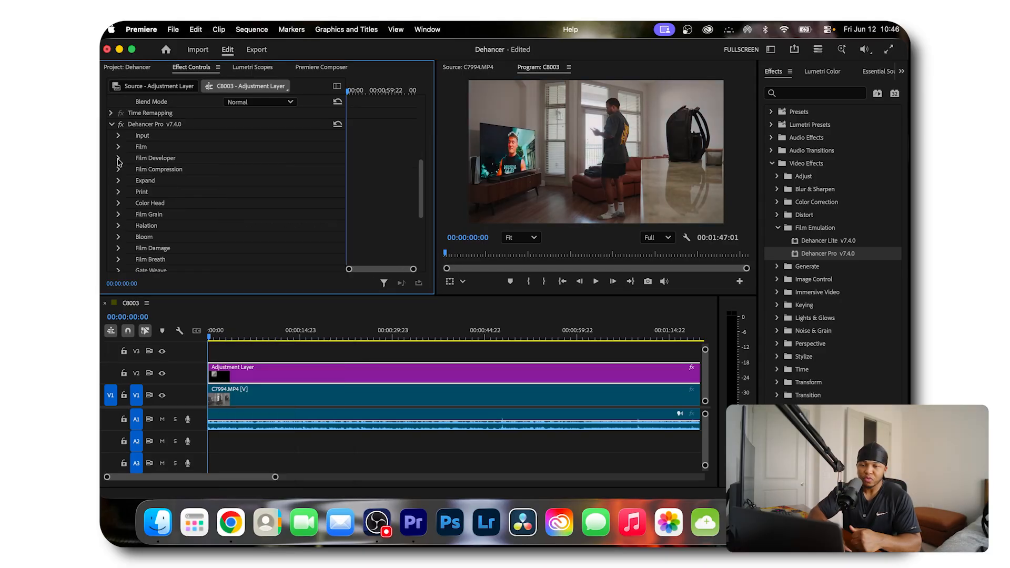
{"action": "left_click", "coordinate": [119, 159]}
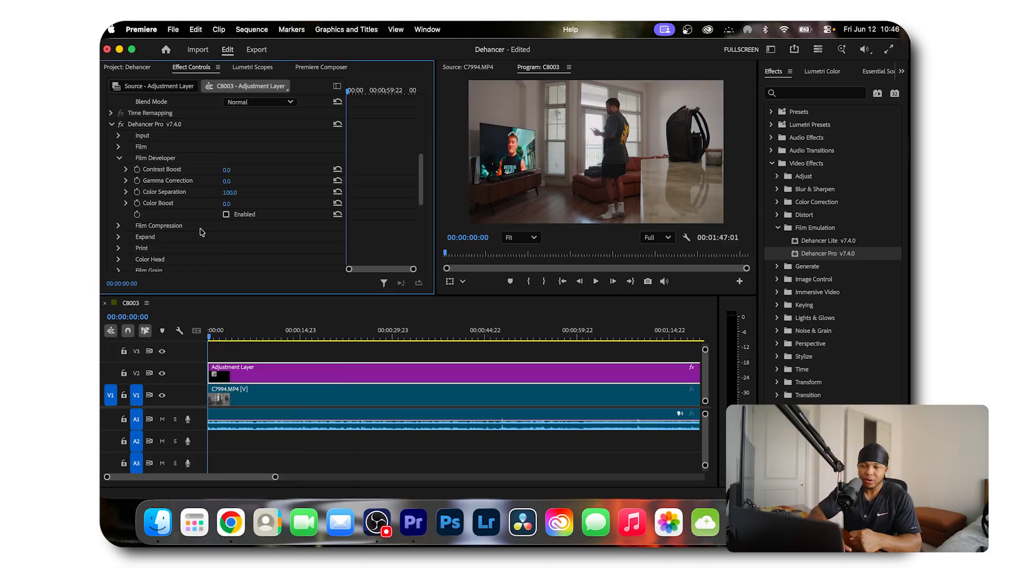
{"action": "left_click_drag", "start_coordinate": [228, 170], "coordinate": [229, 170]}
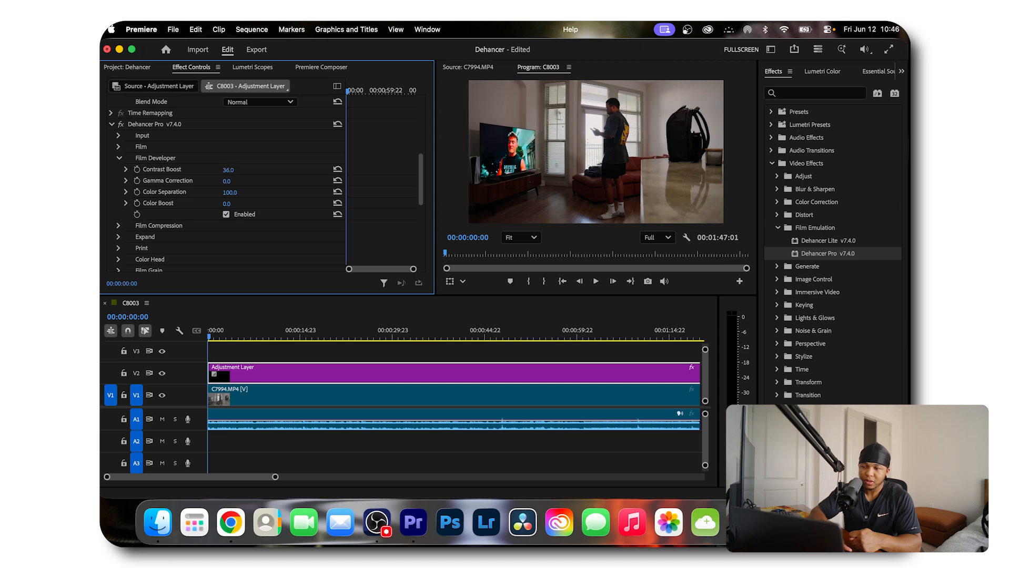
{"action": "mouse_move", "coordinate": [230, 170]}
{"action": "left_mouse_down"}
{"action": "mouse_move", "coordinate": [238, 170]}
{"action": "mouse_move", "coordinate": [224, 156]}
{"action": "left_mouse_up"}
Step: Examine the contrast-boosted footage in the Lumetri Scopes, playing a short stretch from the clip's start
{"action": "left_click", "coordinate": [262, 67]}
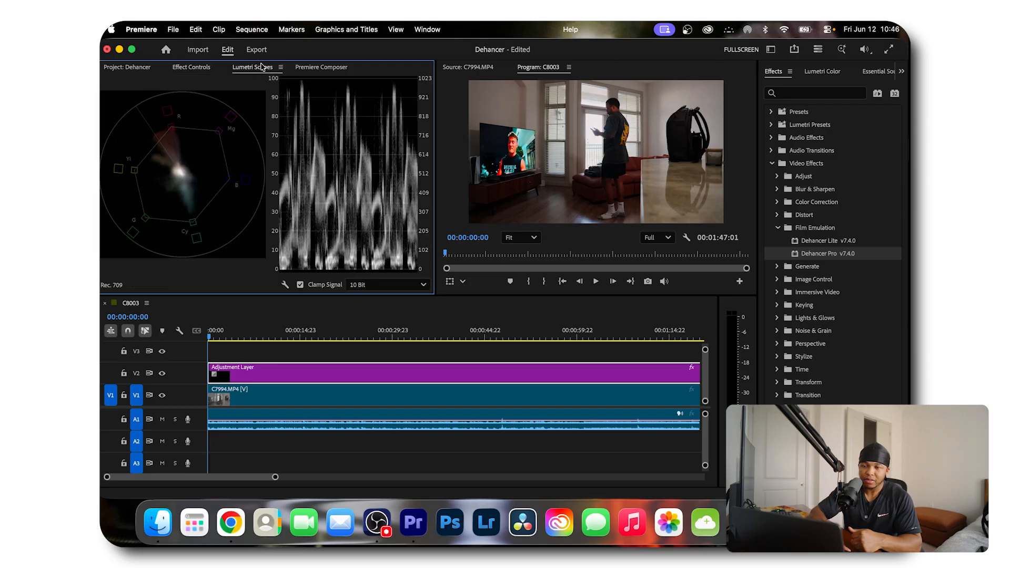
{"action": "key", "text": "space"}
{"action": "key", "text": "space"}
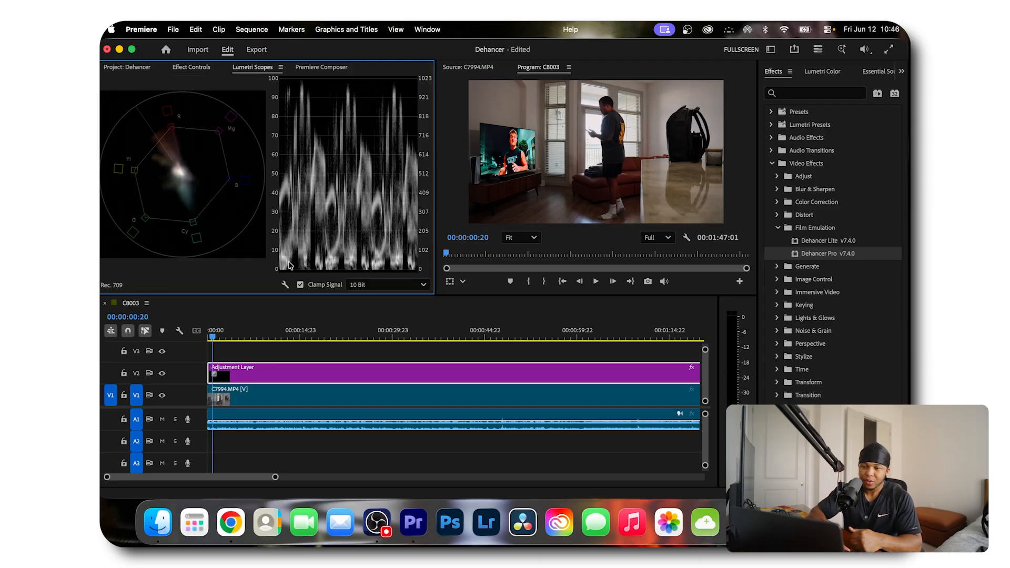
{"action": "left_click", "coordinate": [208, 72]}
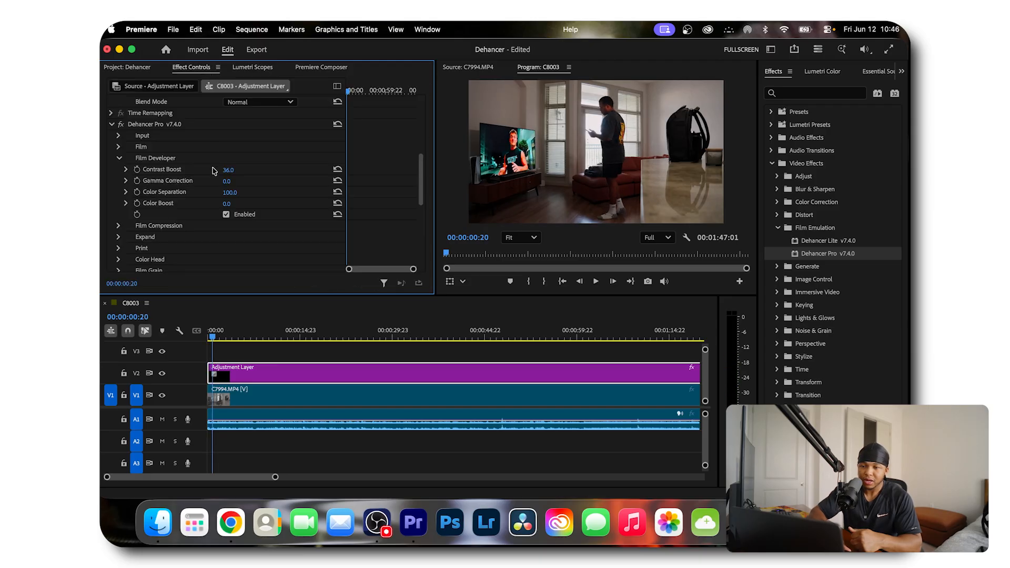
{"action": "left_click", "coordinate": [252, 74]}
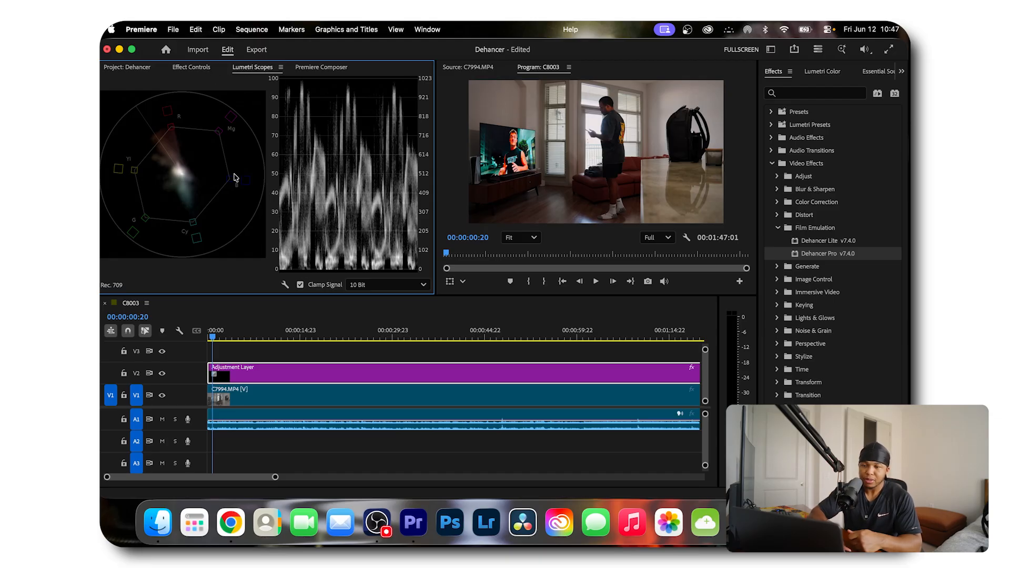
Step: Set the Film Developer's Contrast Boost to 20 and Color Boost to 38, resetting a trial Gamma Correction of 7
{"action": "left_click", "coordinate": [206, 69]}
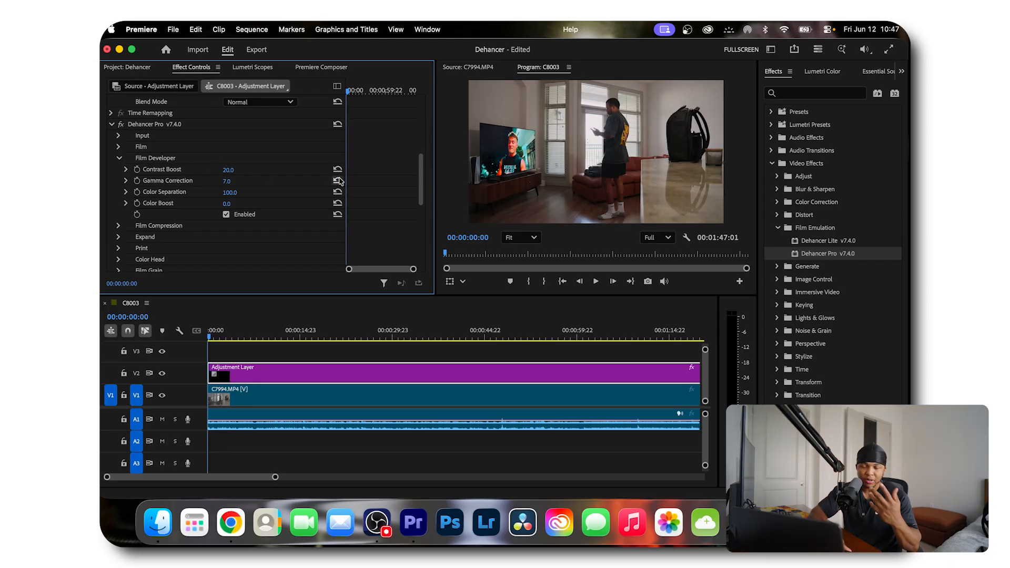
{"action": "left_click", "coordinate": [337, 181]}
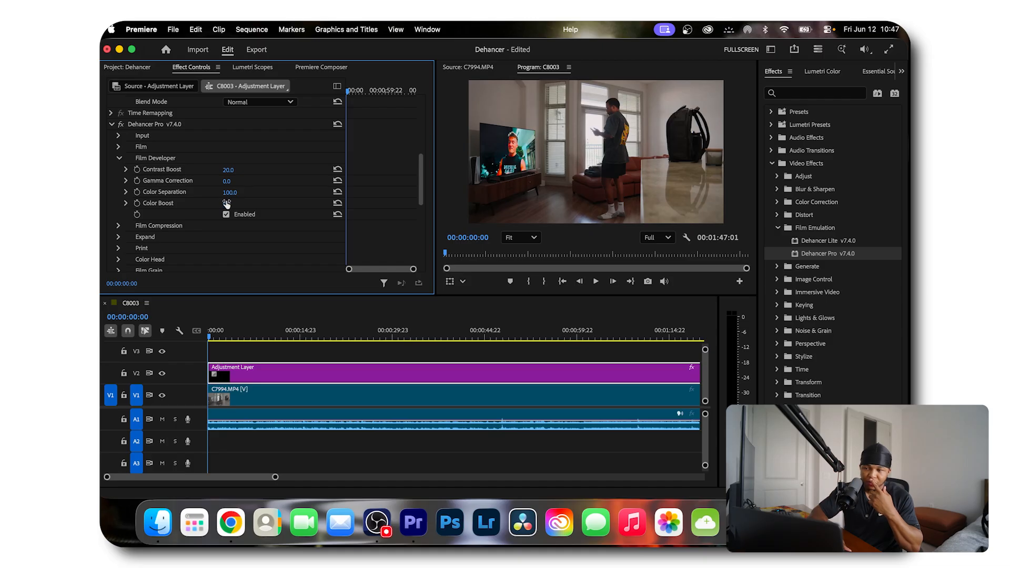
{"action": "left_click_drag", "start_coordinate": [227, 204], "coordinate": [248, 203]}
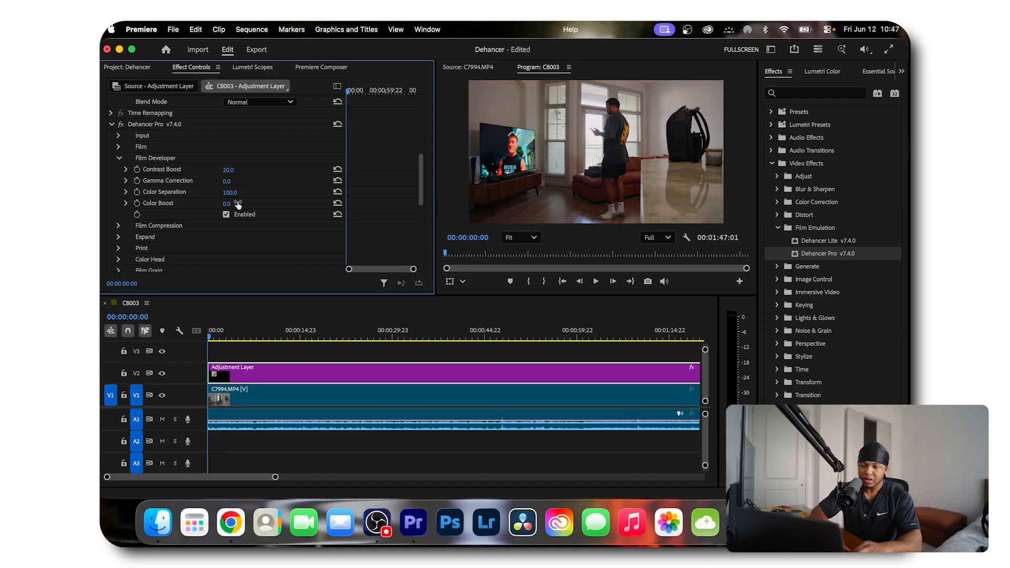
{"action": "left_click_drag", "start_coordinate": [265, 325], "coordinate": [406, 325]}
{"action": "scroll", "coordinate": [273, 208], "scroll_direction": "up", "scroll_amount": 1}
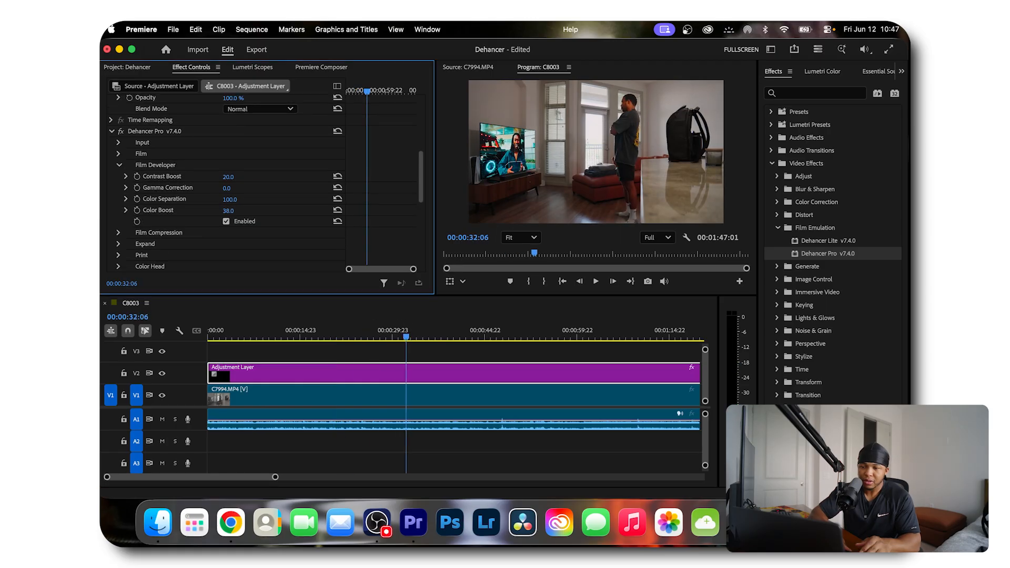
{"action": "left_click", "coordinate": [119, 165]}
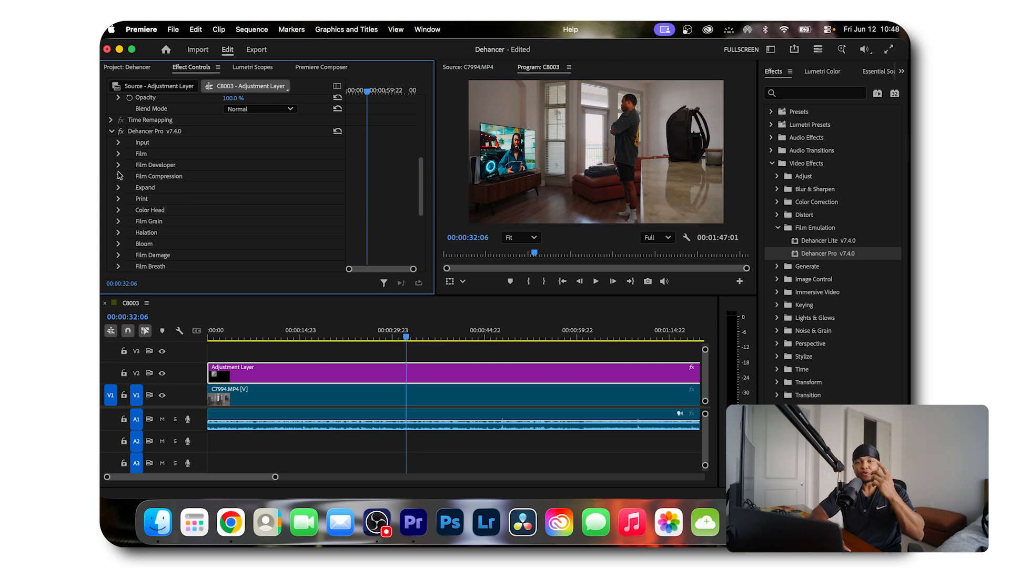
Step: Enable Film Compression with an Impact of 100 and a Tonal Range of 25
{"action": "left_click", "coordinate": [118, 176]}
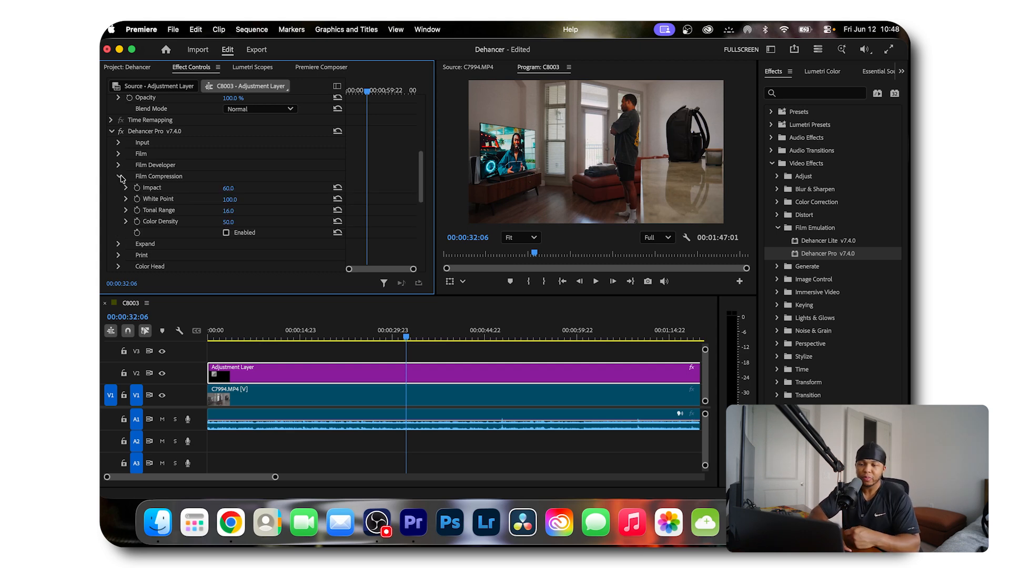
{"action": "left_click", "coordinate": [227, 232]}
{"action": "left_click_drag", "start_coordinate": [228, 211], "coordinate": [225, 211]}
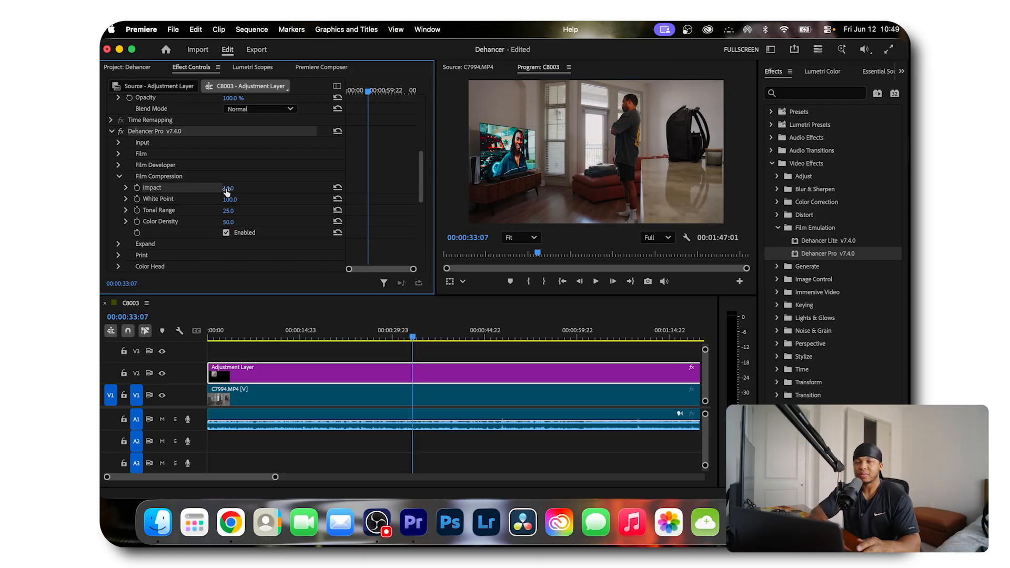
{"action": "left_click_drag", "start_coordinate": [229, 188], "coordinate": [274, 188]}
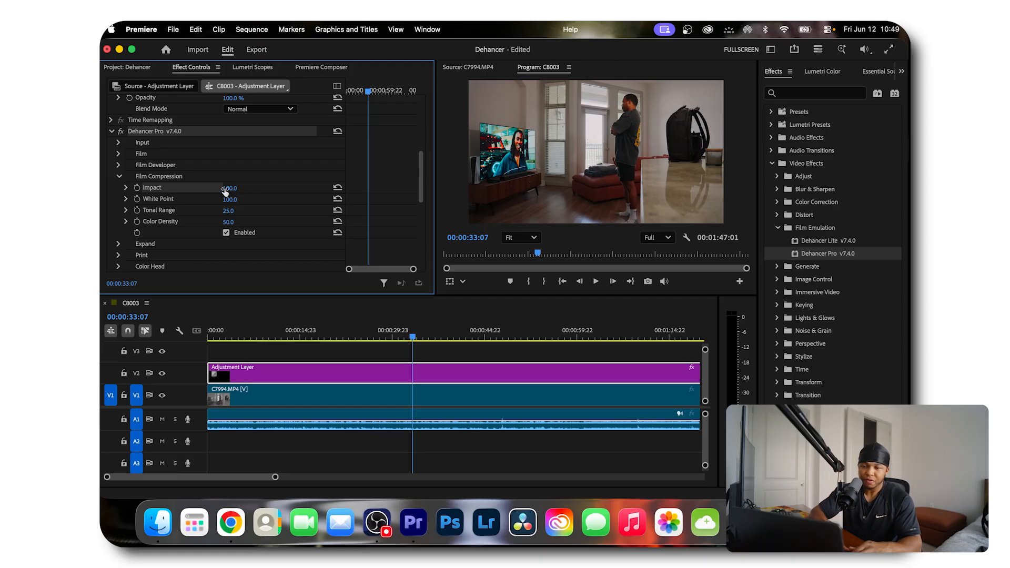
{"action": "mouse_move", "coordinate": [229, 211]}
{"action": "left_mouse_down"}
{"action": "mouse_move", "coordinate": [217, 211]}
{"action": "mouse_move", "coordinate": [235, 211]}
{"action": "left_mouse_up"}
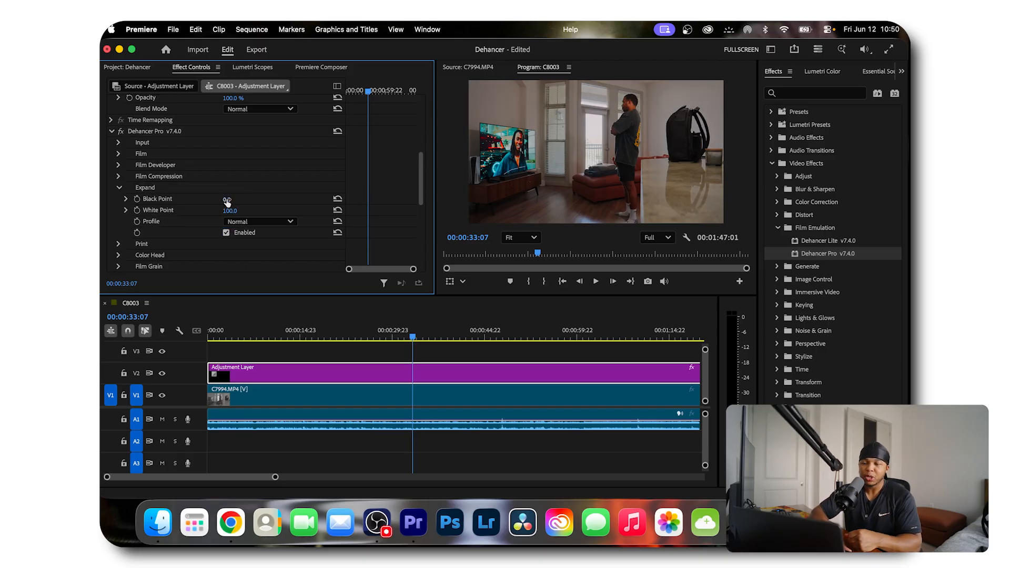
Step: Try shifting the Black Point and White Point in the Expand settings, resetting both to default
{"action": "left_click_drag", "start_coordinate": [228, 198], "coordinate": [203, 210]}
{"action": "left_click", "coordinate": [338, 198]}
{"action": "left_click", "coordinate": [337, 211]}
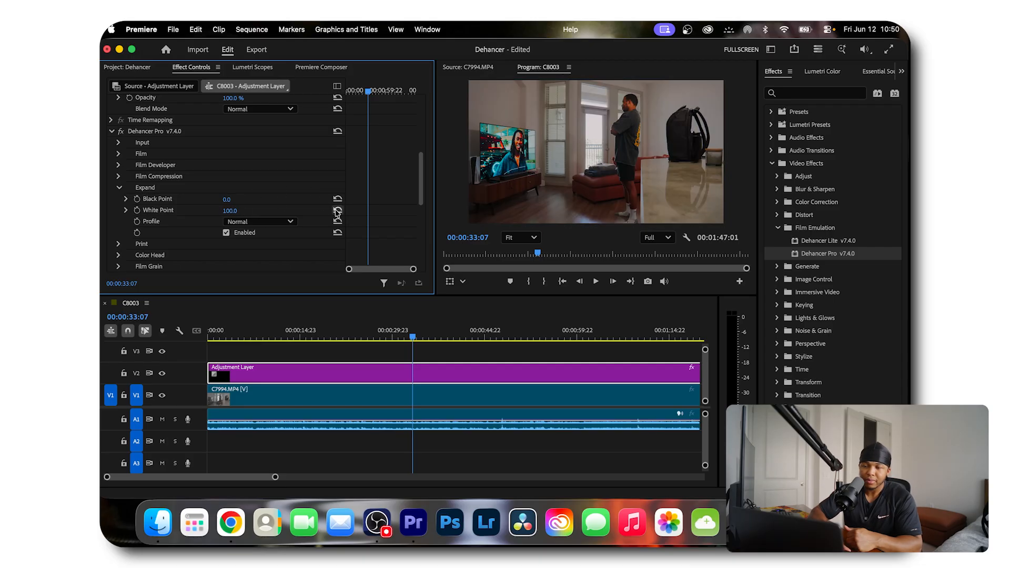
Step: Set the Print Exposure to 0.1 EV and Color Density to -40, comparing densities of 100 and -100 full screen
{"action": "left_click_drag", "start_coordinate": [227, 180], "coordinate": [224, 180]}
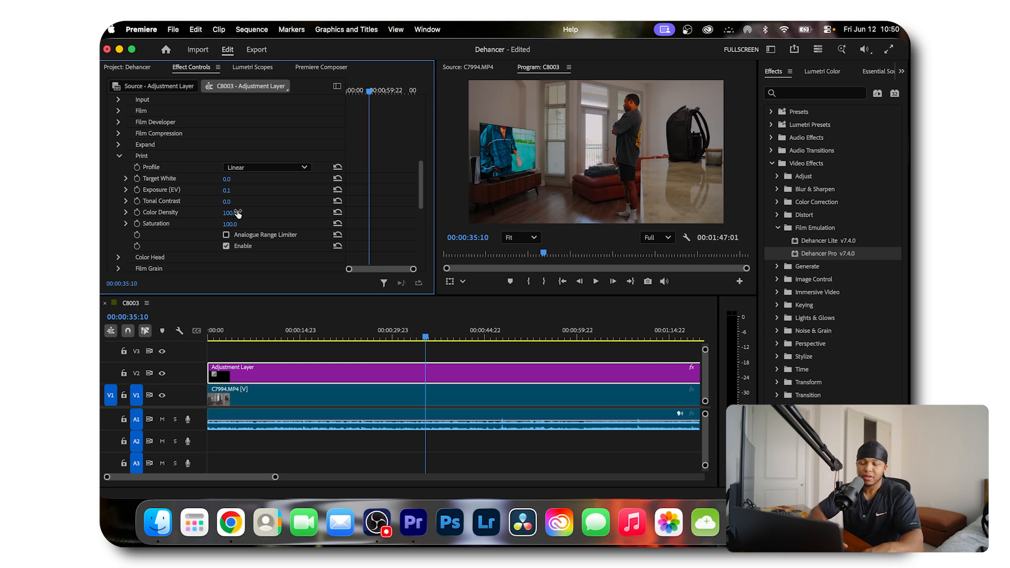
{"action": "key", "text": "ctrl+grave"}
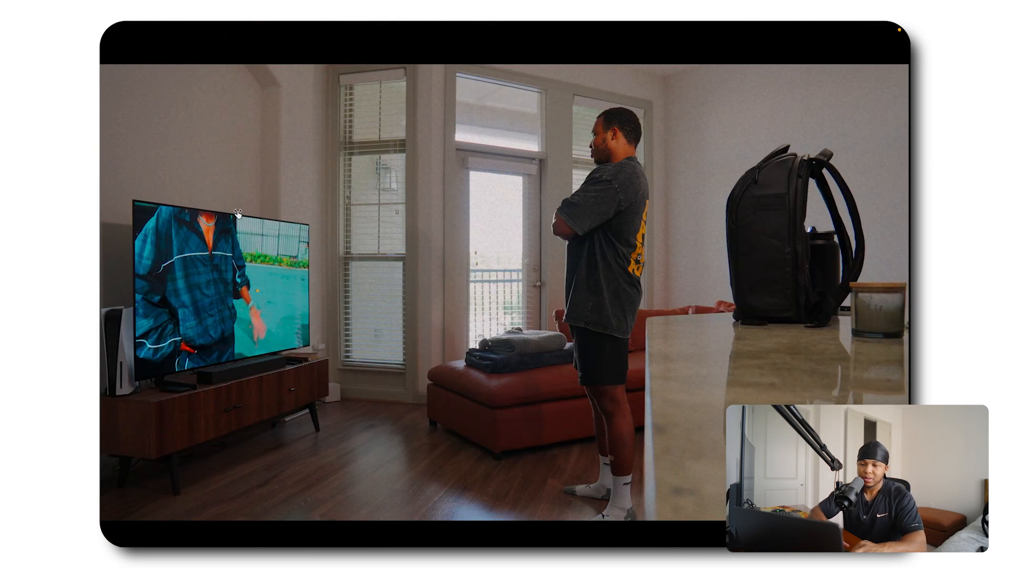
{"action": "key", "text": "ctrl+grave"}
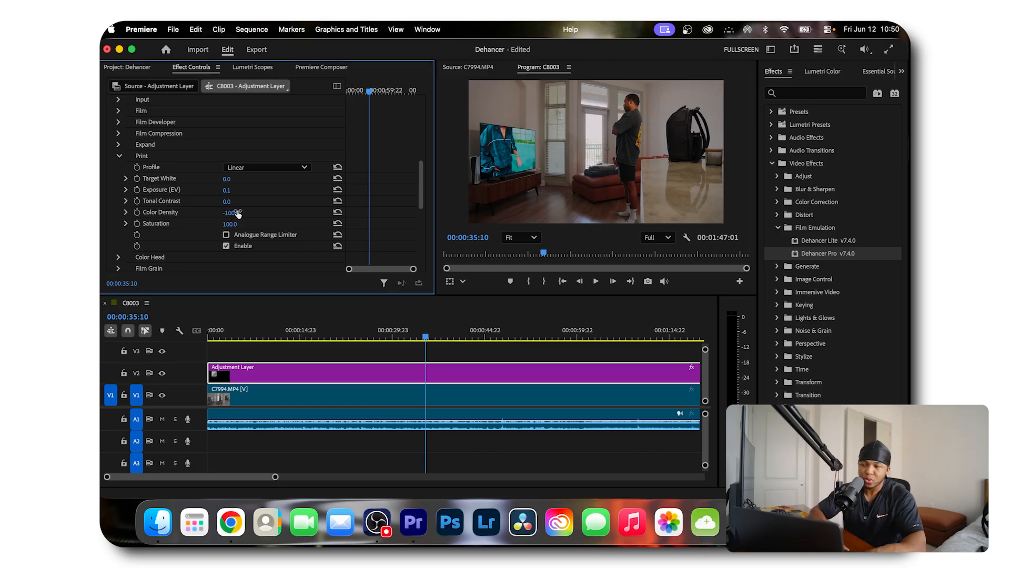
{"action": "key", "text": "ctrl+grave"}
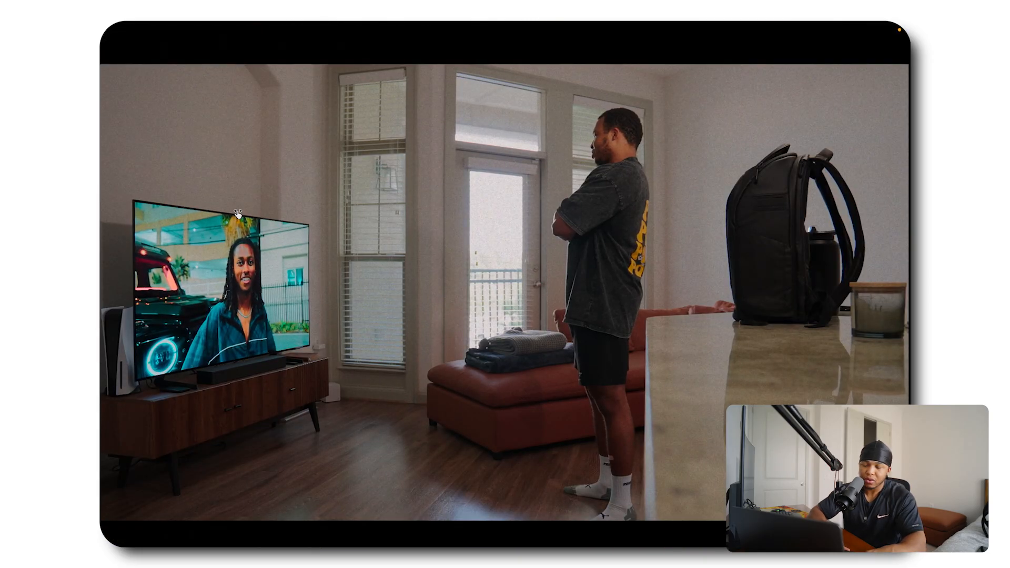
{"action": "key", "text": "ctrl+grave"}
{"action": "left_click_drag", "start_coordinate": [229, 213], "coordinate": [194, 214]}
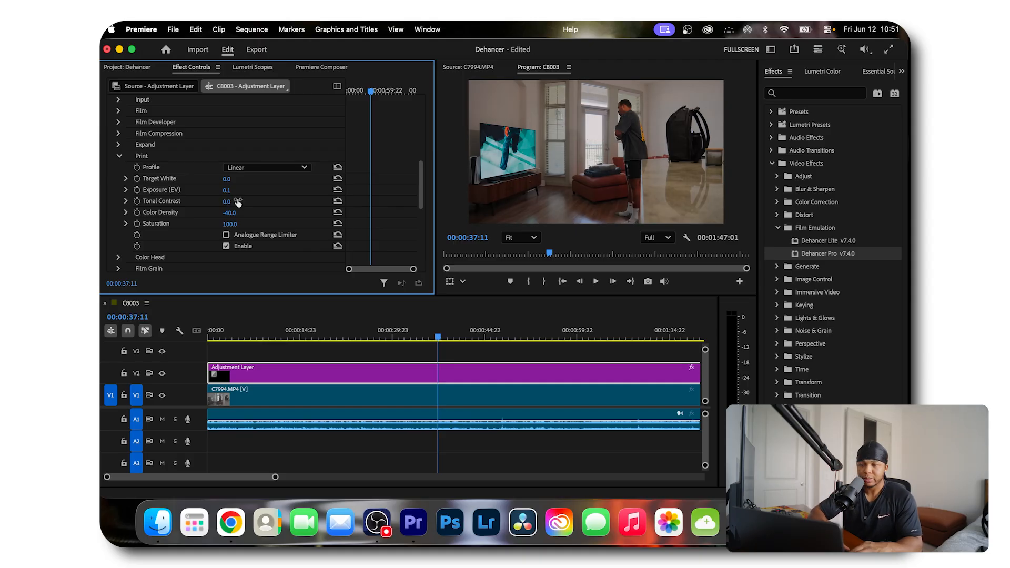
Step: Check the graded footage in the Lumetri Scopes and move the playhead to 00:01:19:12
{"action": "left_click", "coordinate": [248, 68]}
{"action": "key", "text": "space"}
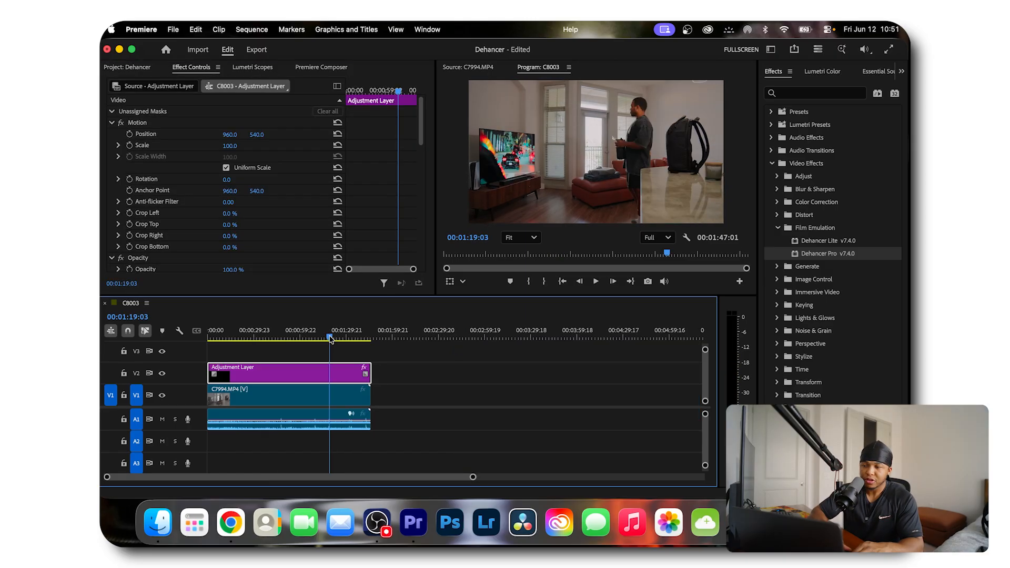
{"action": "left_click_drag", "start_coordinate": [330, 337], "coordinate": [331, 337]}
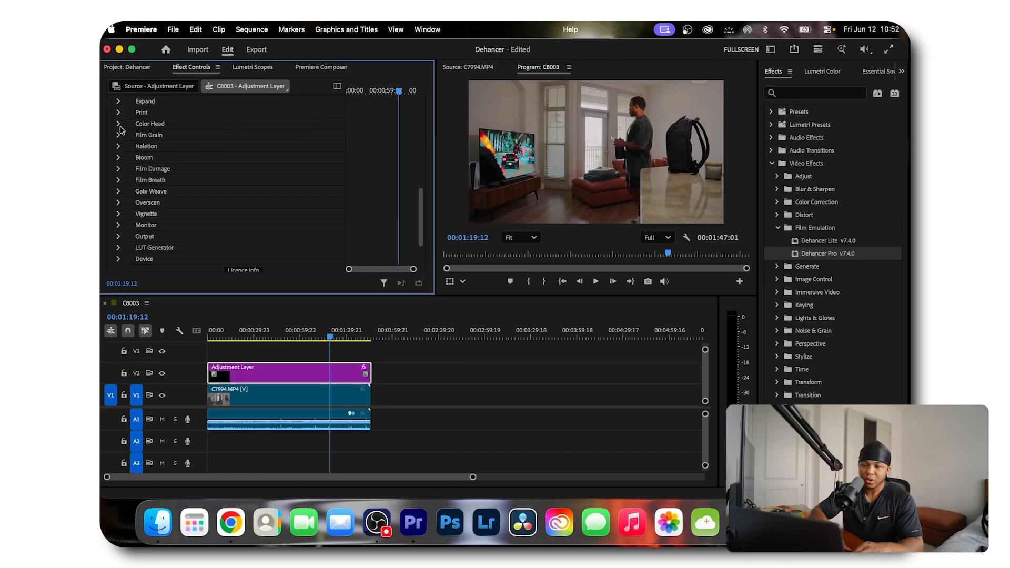
Step: Try the Color Head with Midtones Tone at 74 and Highlights Tone at 86, resetting both and disabling the section
{"action": "left_click", "coordinate": [119, 124]}
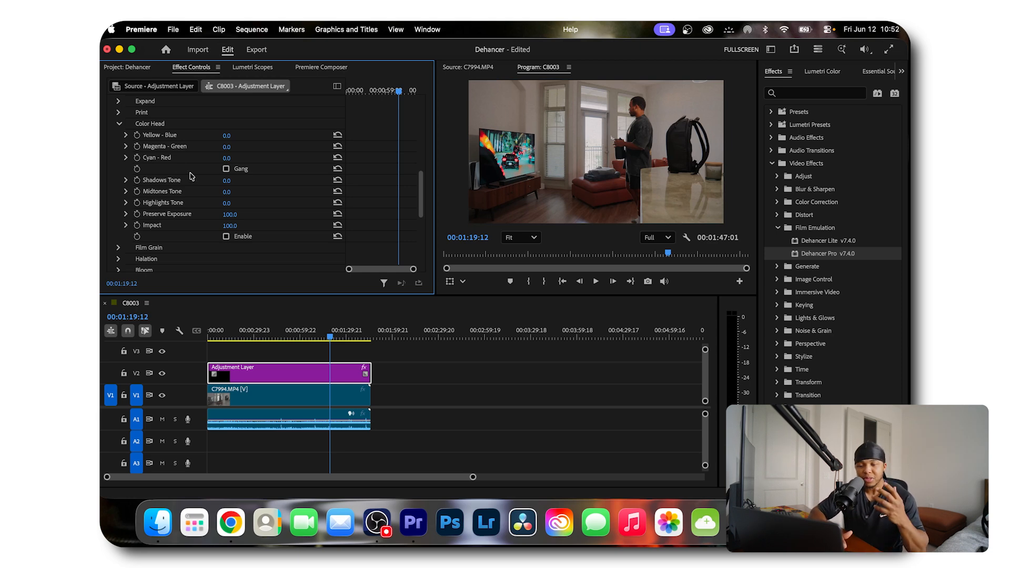
{"action": "left_click", "coordinate": [227, 236]}
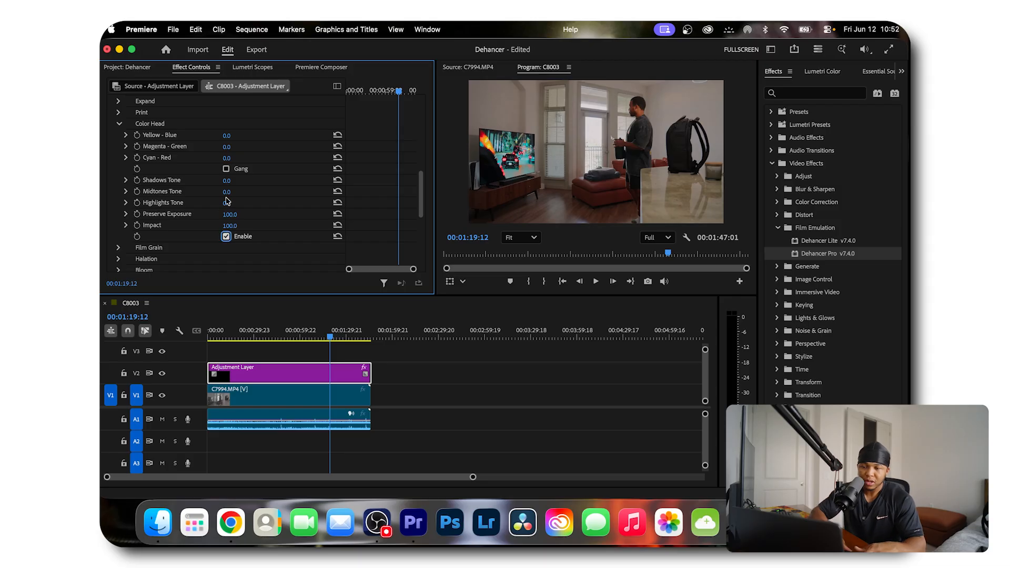
{"action": "left_click_drag", "start_coordinate": [227, 192], "coordinate": [174, 192]}
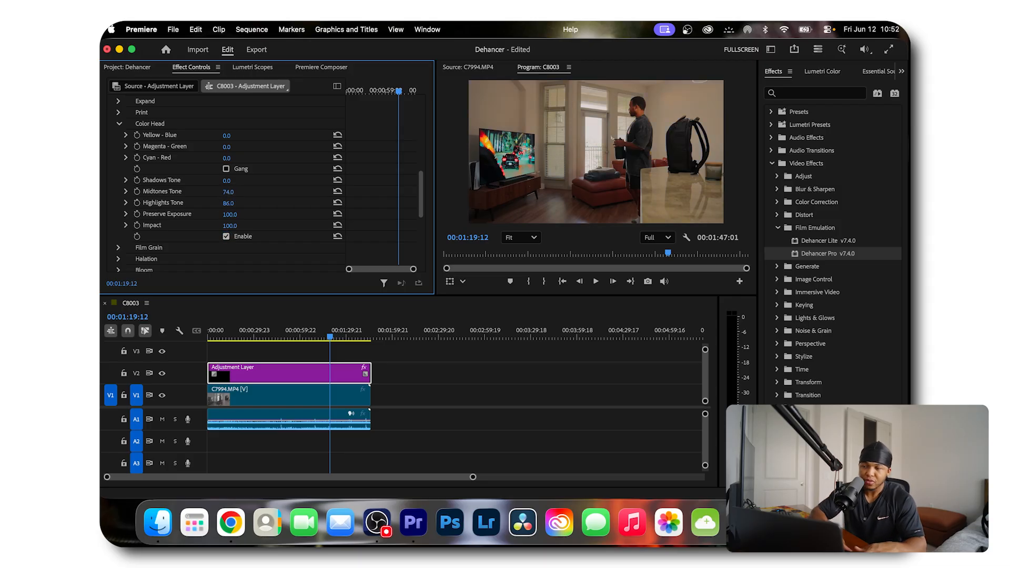
{"action": "left_click", "coordinate": [338, 191]}
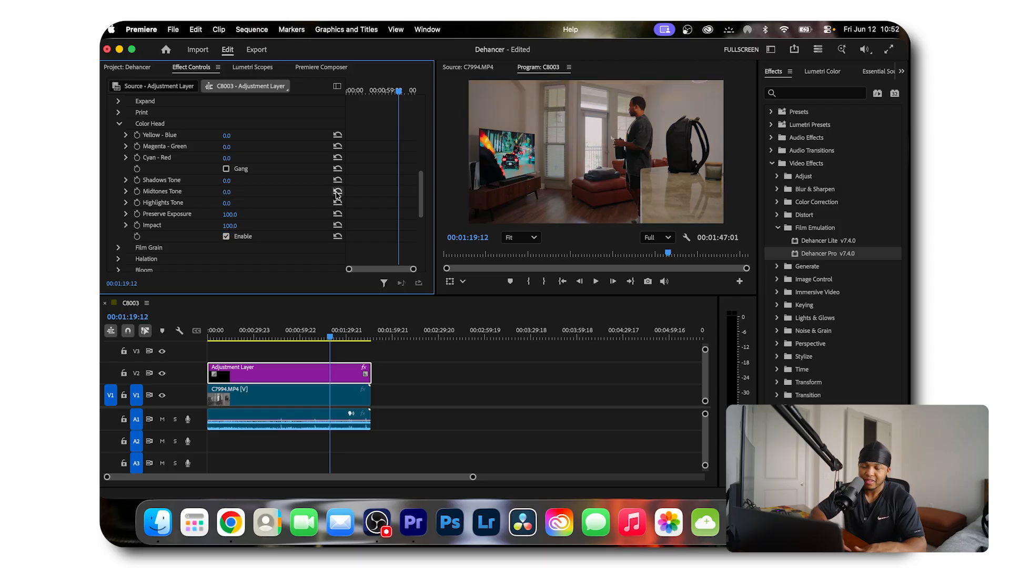
{"action": "left_click", "coordinate": [226, 236]}
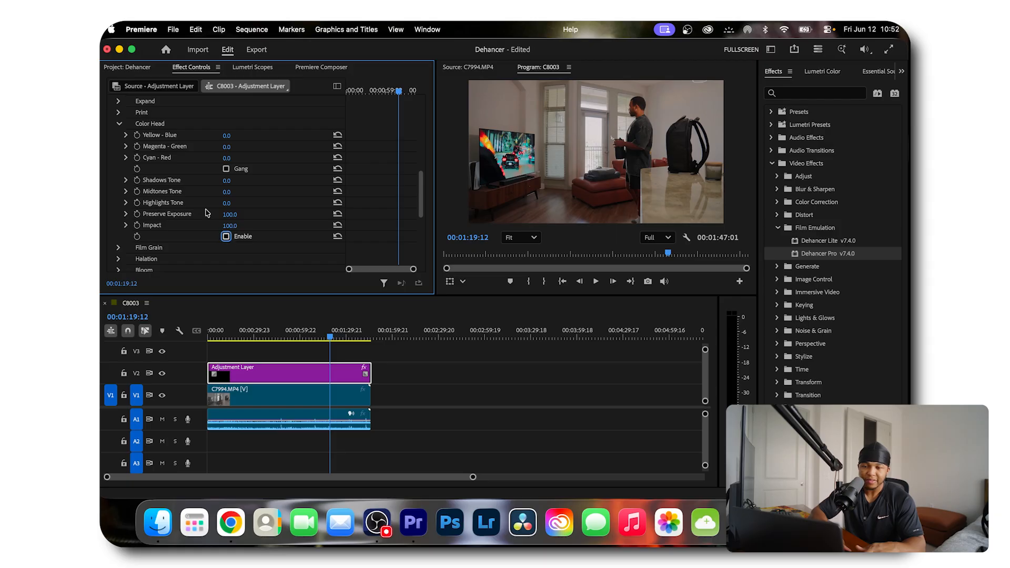
{"action": "left_click", "coordinate": [119, 124]}
Step: Preview the 8 mm ISO 50 film grain profile, then change the grain profile to 8 mm ISO 500
{"action": "left_click", "coordinate": [118, 135]}
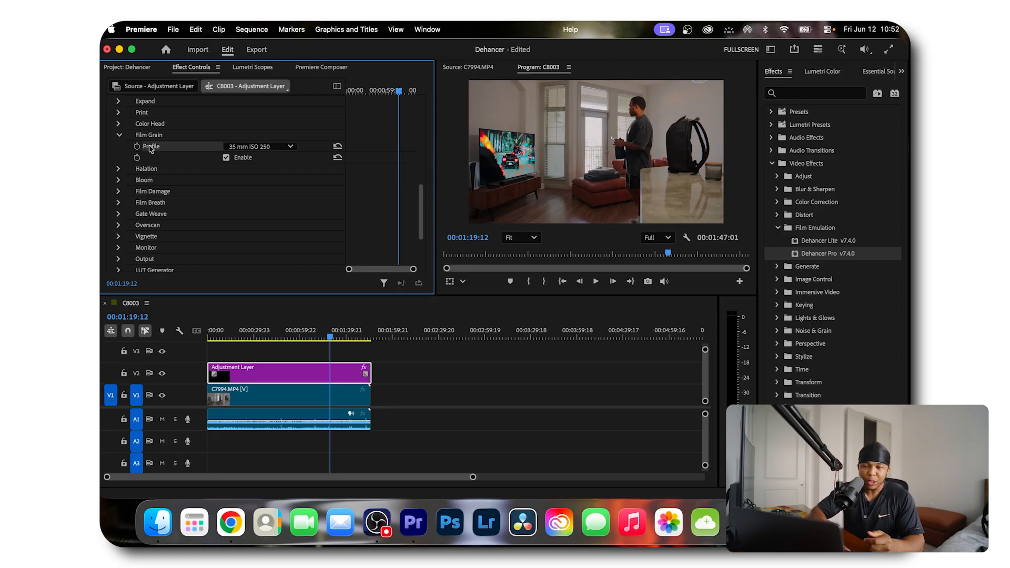
{"action": "left_click", "coordinate": [233, 145]}
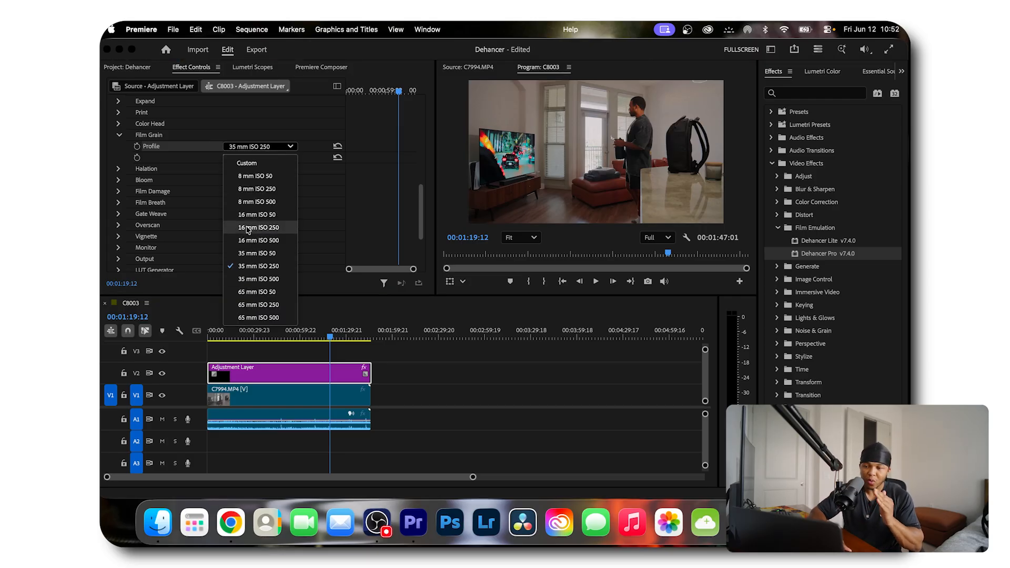
{"action": "left_click", "coordinate": [256, 177]}
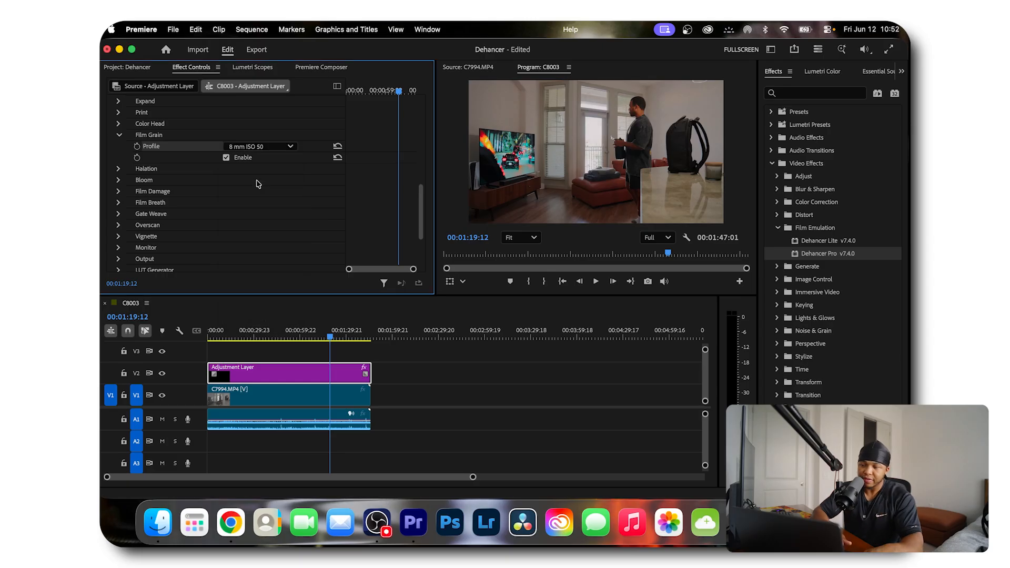
{"action": "key", "text": "ctrl+grave"}
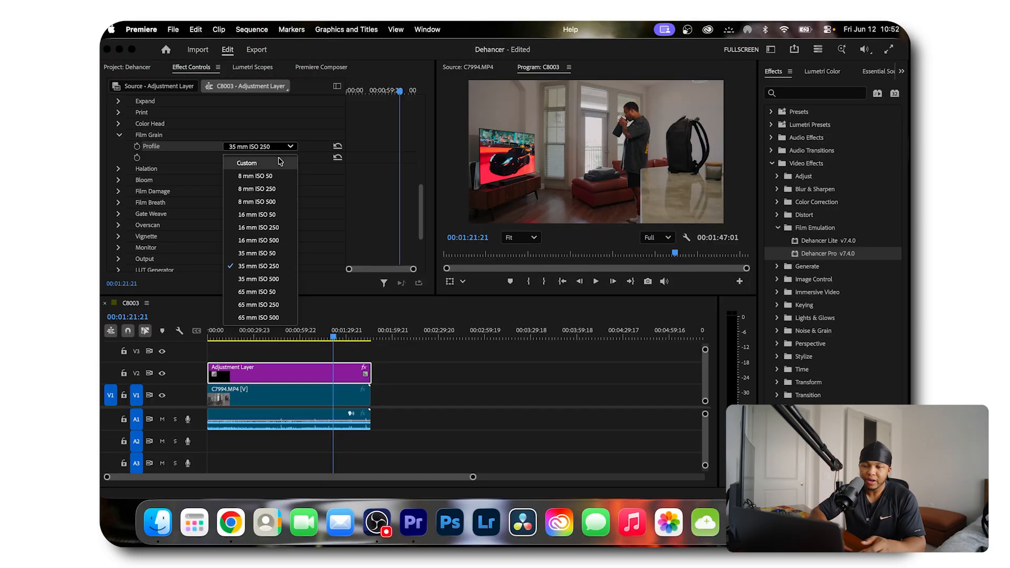
{"action": "left_click", "coordinate": [269, 203]}
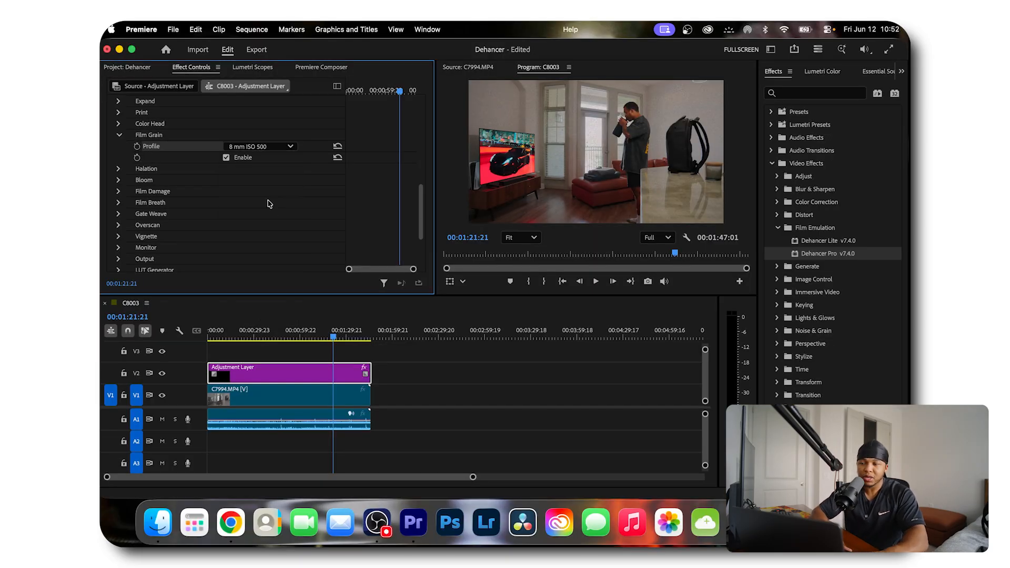
Step: Set the film grain profile to 16 mm ISO 250 and play the footage full screen to check the grain
{"action": "key", "text": "ctrl+grave"}
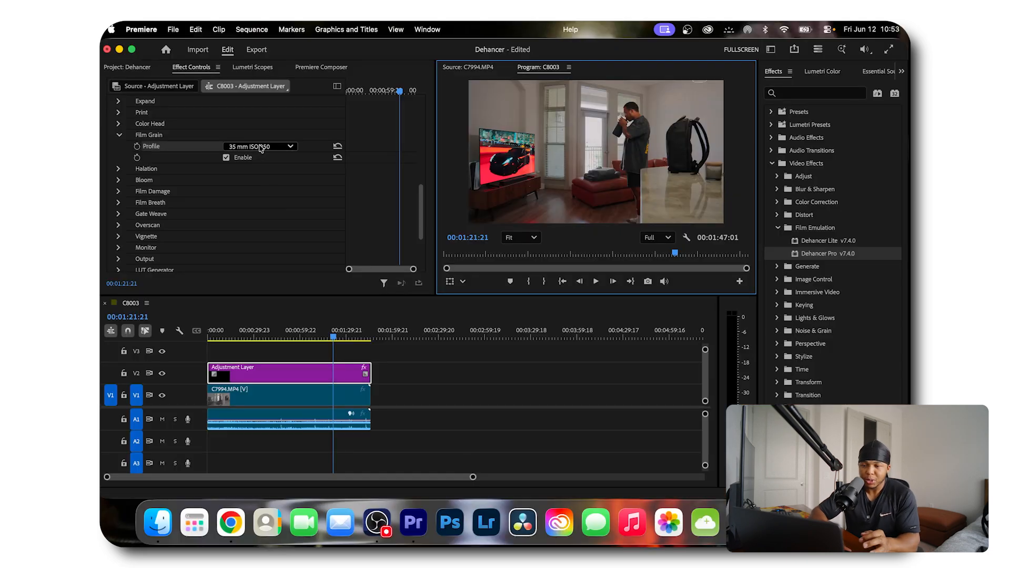
{"action": "left_click", "coordinate": [260, 148]}
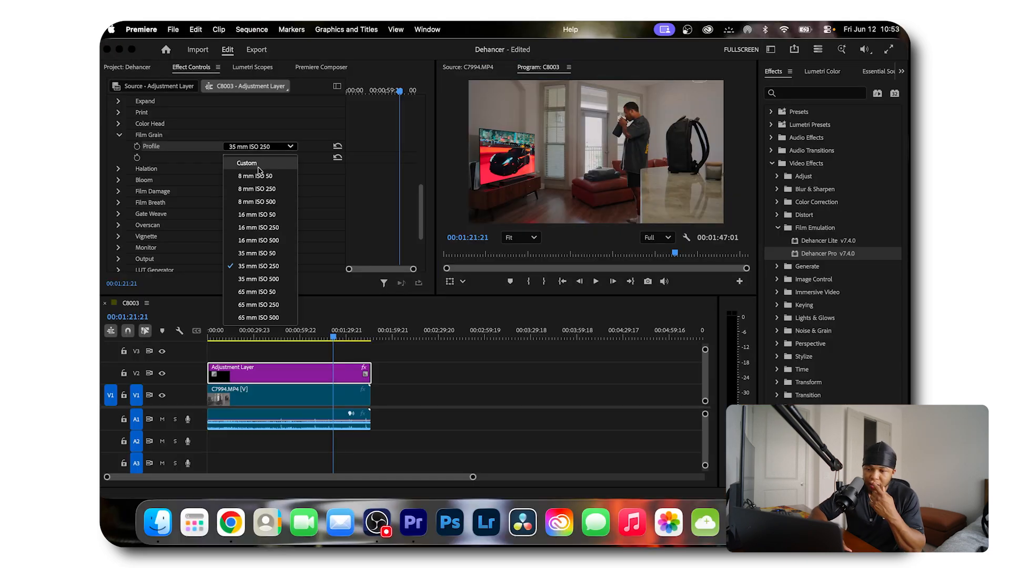
{"action": "left_click", "coordinate": [264, 228]}
{"action": "key", "text": "ctrl+grave"}
{"action": "key", "text": "space"}
{"action": "key", "text": "ctrl+grave"}
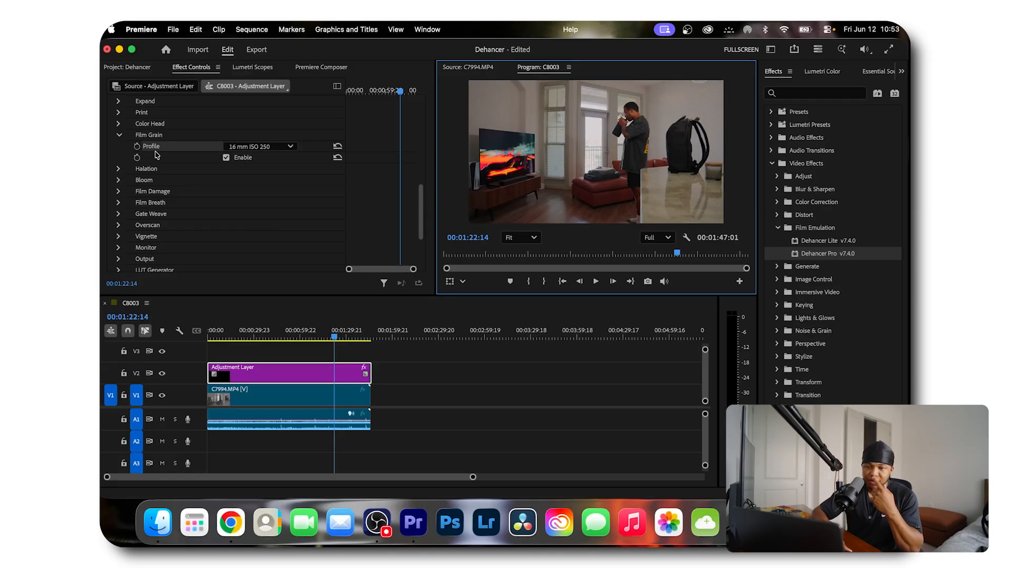
Step: Switch the film grain profile to Custom and set Film Resolution to 0
{"action": "left_click", "coordinate": [236, 158]}
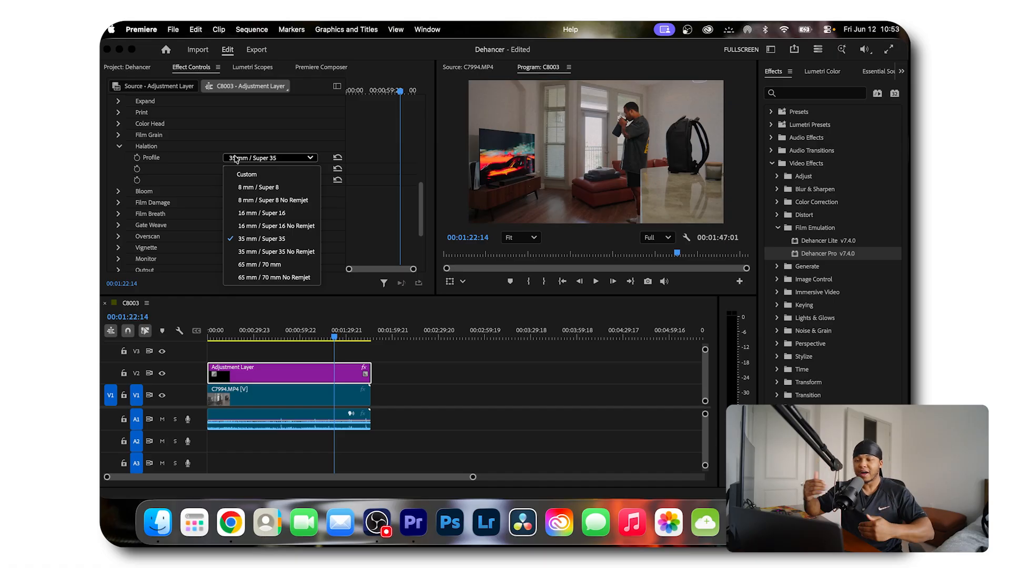
{"action": "left_click", "coordinate": [118, 146]}
{"action": "left_click", "coordinate": [119, 135]}
{"action": "left_click", "coordinate": [239, 147]}
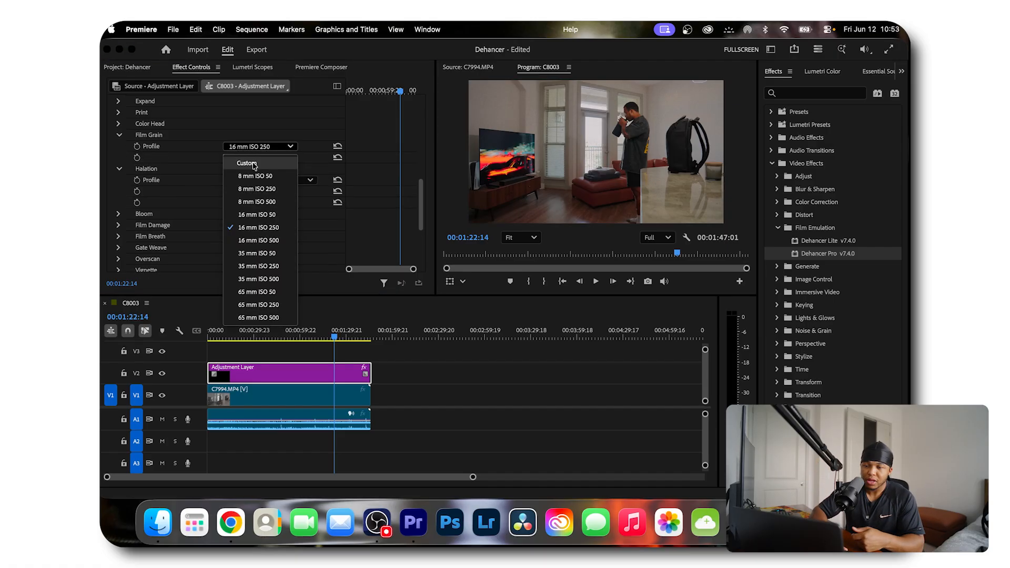
{"action": "left_click", "coordinate": [246, 163]}
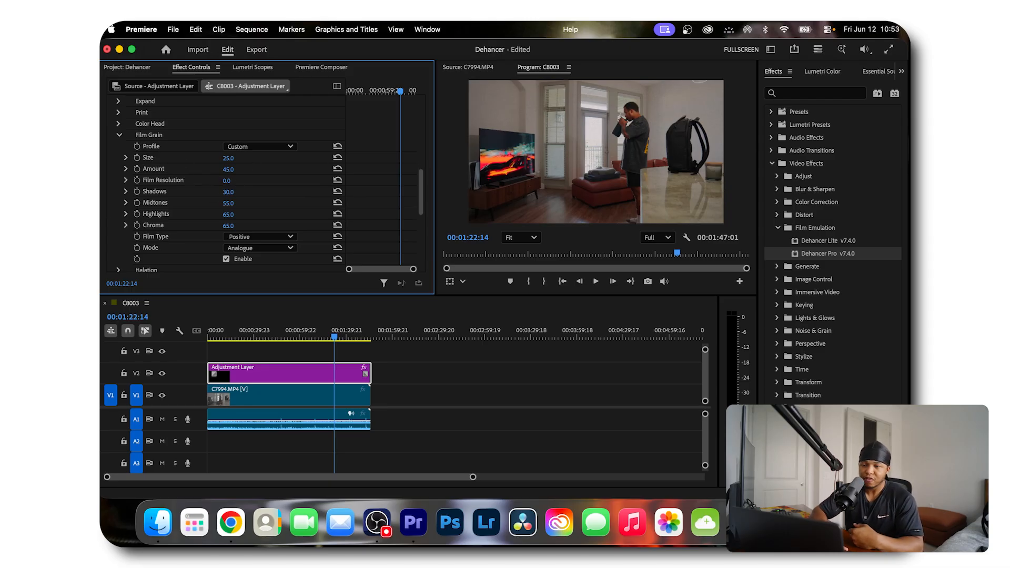
{"action": "left_click", "coordinate": [228, 180]}
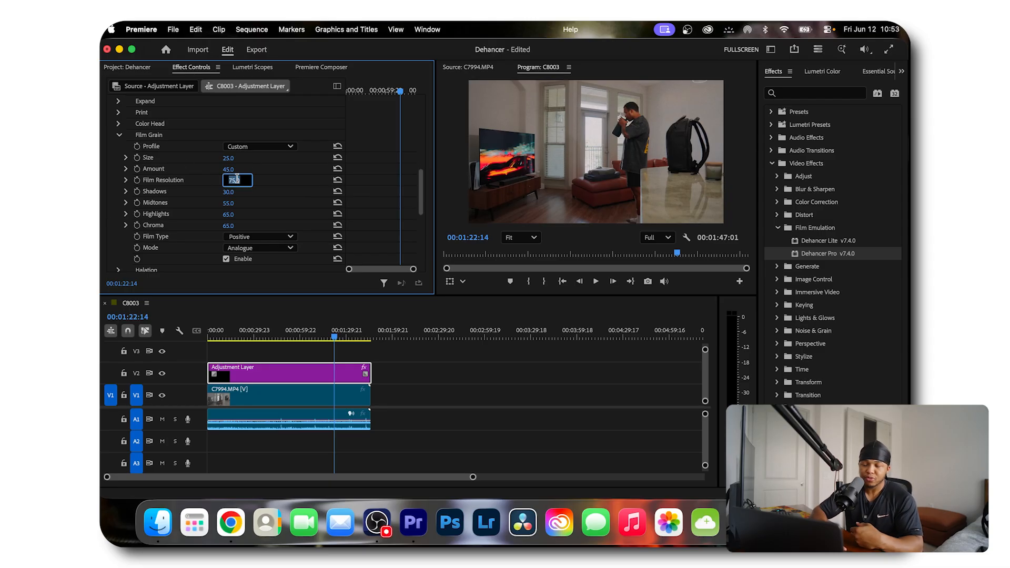
{"action": "type", "text": "0"}
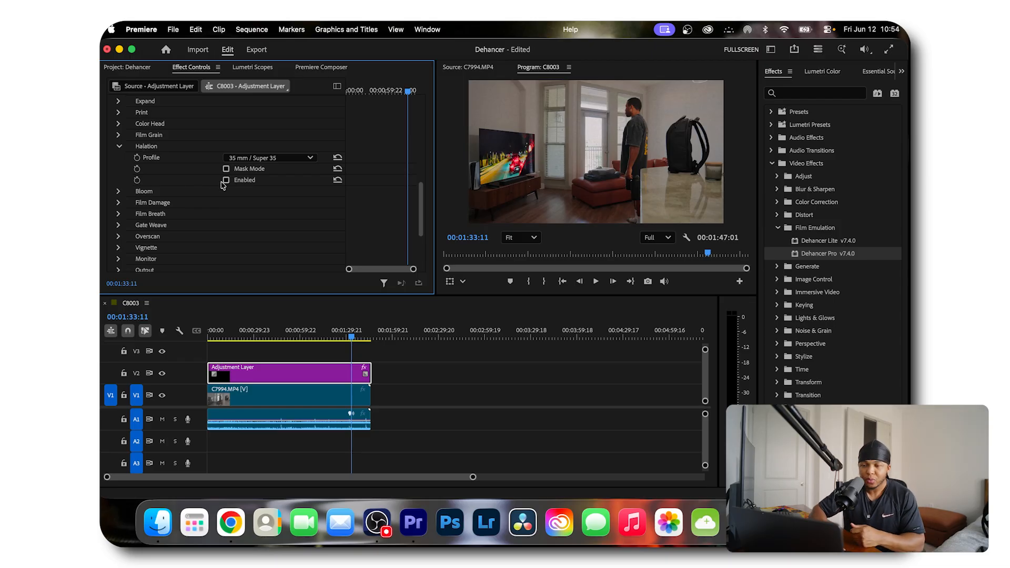
Step: Preview the 8 mm / Super 8 halation profile full screen, then enlarge the program view to 182% on the man's shirt
{"action": "left_click", "coordinate": [266, 157]}
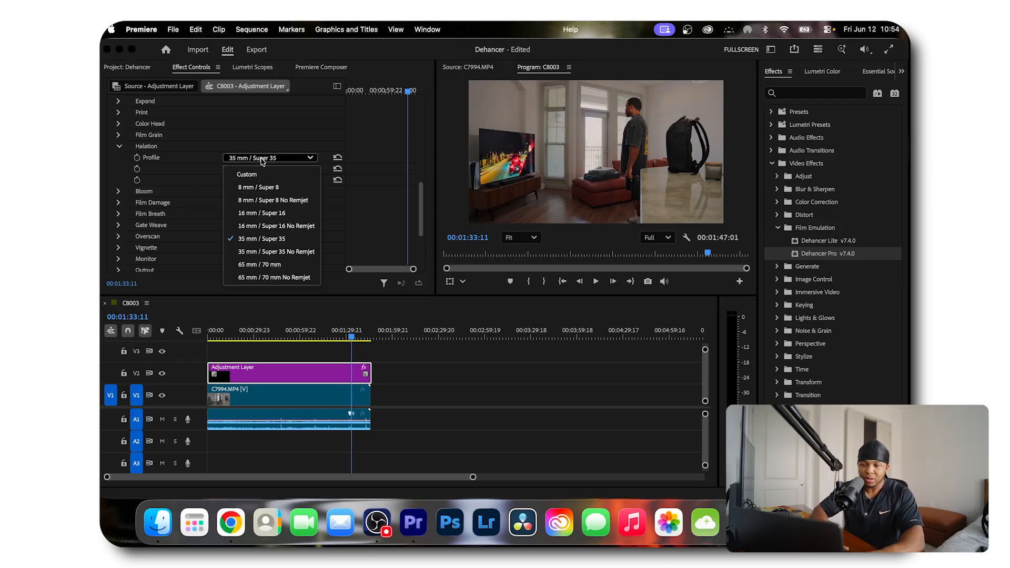
{"action": "left_click", "coordinate": [283, 192]}
{"action": "key", "text": "ctrl+grave"}
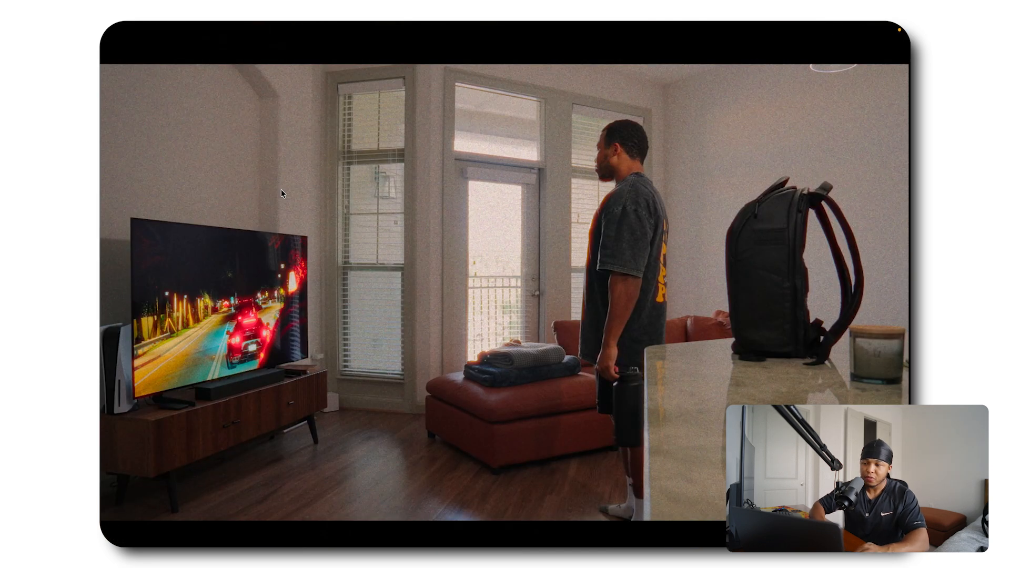
{"action": "key", "text": "ctrl+grave"}
{"action": "scroll", "coordinate": [634, 122], "scroll_direction": "up", "scroll_amount": 5}
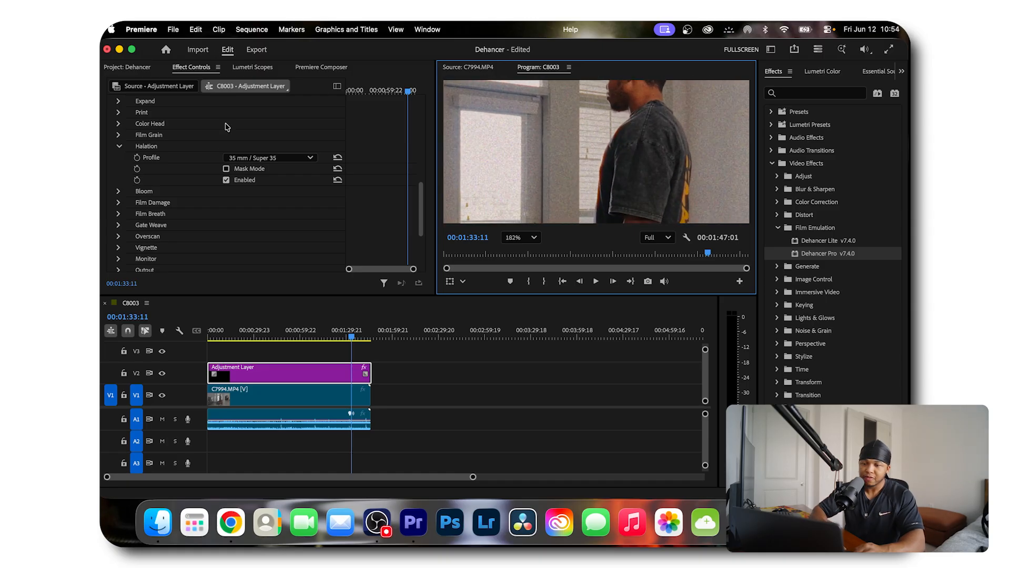
Step: Compare the 16 mm / Super 16 and 8 mm / Super 8 halation profiles, toggle Halation, and choose 16 mm / Super 16
{"action": "left_click", "coordinate": [242, 158]}
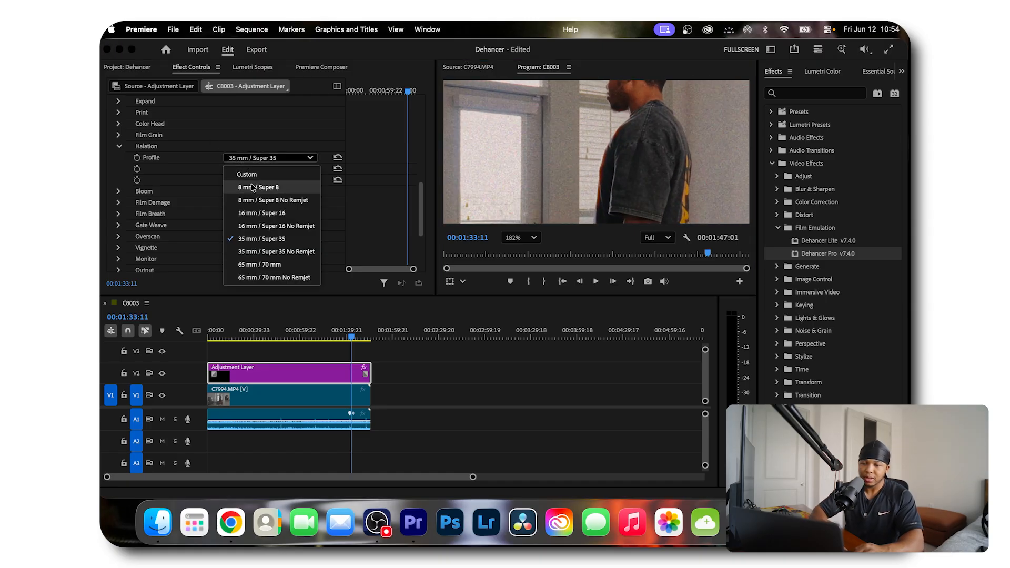
{"action": "left_click", "coordinate": [259, 212]}
{"action": "left_click", "coordinate": [255, 160]}
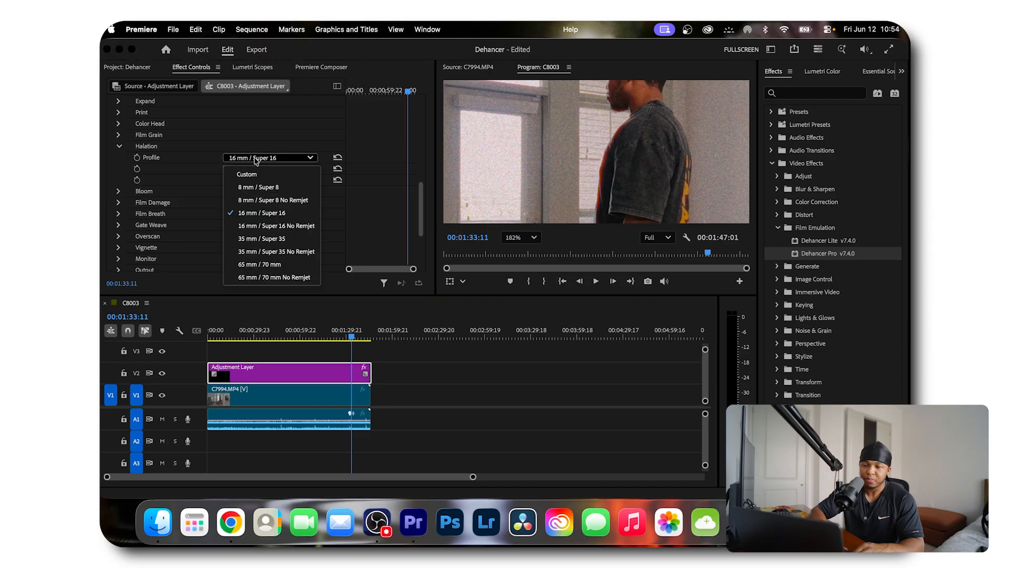
{"action": "left_click", "coordinate": [254, 188]}
{"action": "key", "text": "ctrl+grave"}
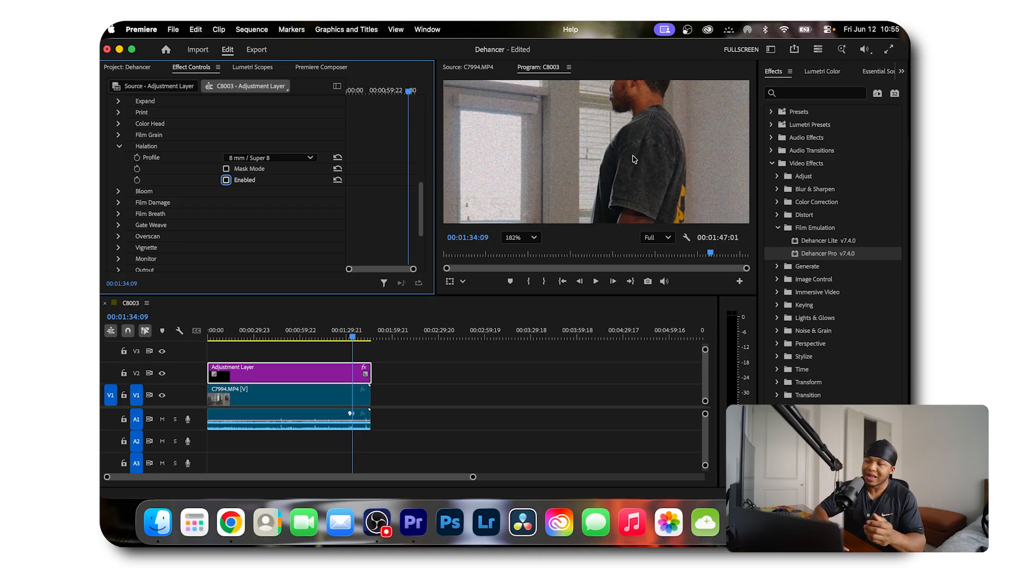
{"action": "left_click", "coordinate": [226, 180]}
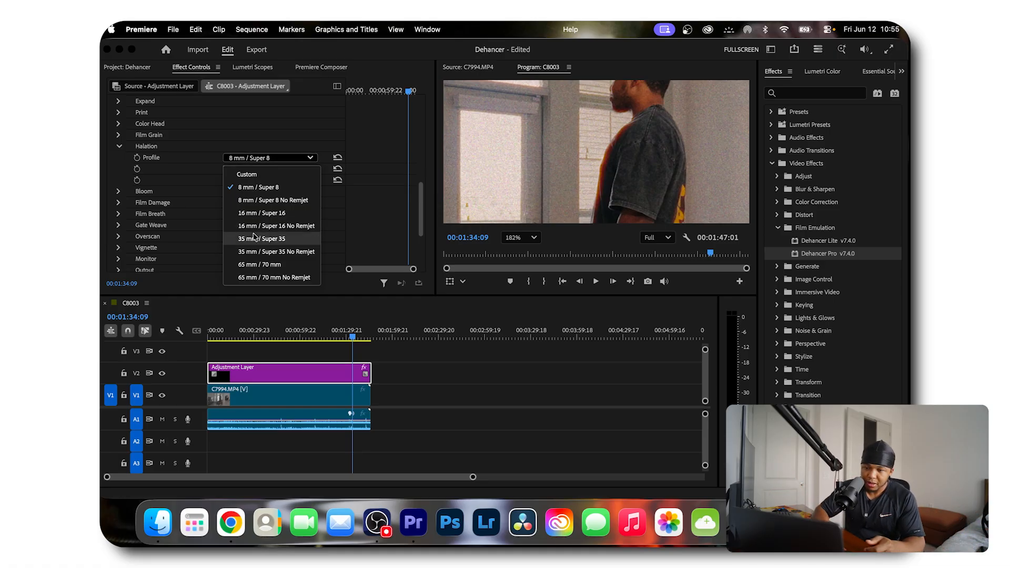
{"action": "left_click", "coordinate": [261, 213]}
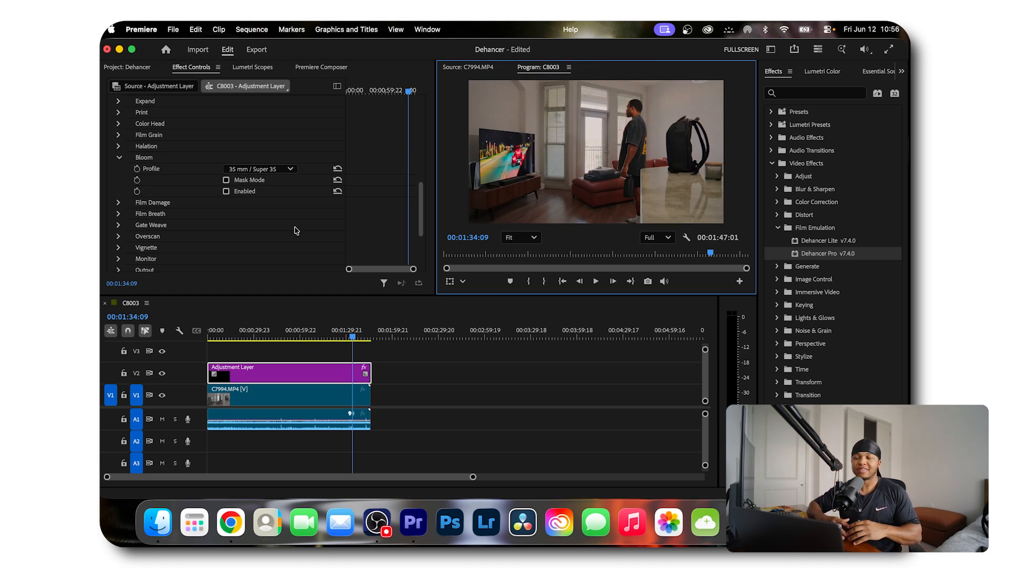
Step: Enable Bloom, preview the 8 mm / Super 8 profile full screen, and set the bloom profile to 16 mm / Super 16
{"action": "left_click", "coordinate": [227, 191]}
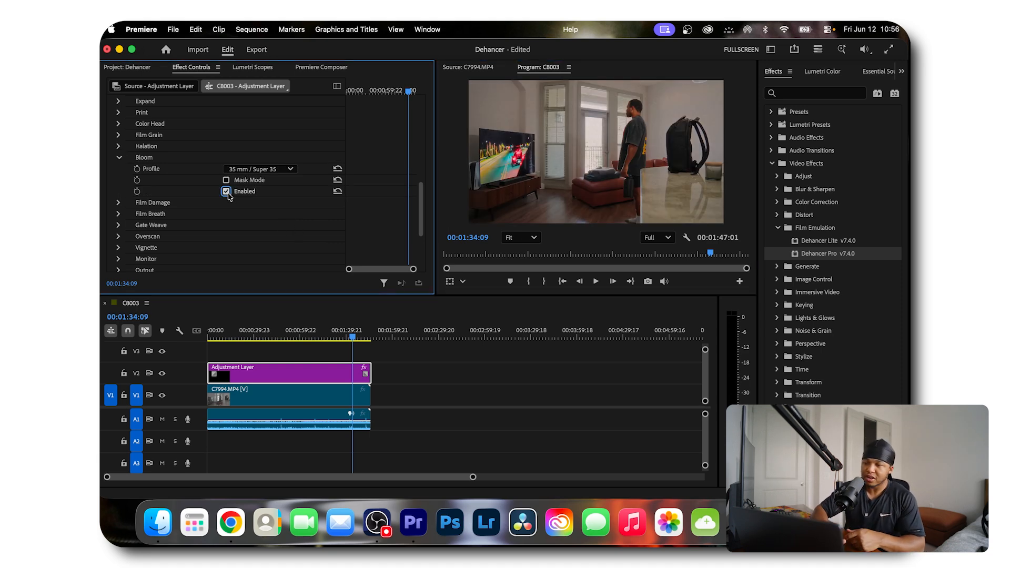
{"action": "left_click", "coordinate": [258, 170]}
{"action": "left_click", "coordinate": [257, 199]}
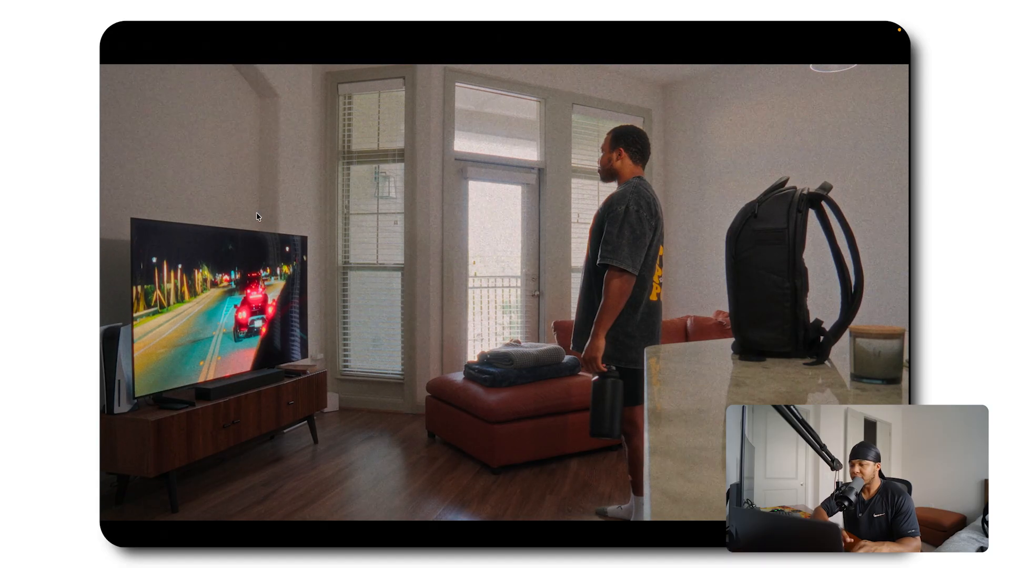
{"action": "key", "text": "Escape"}
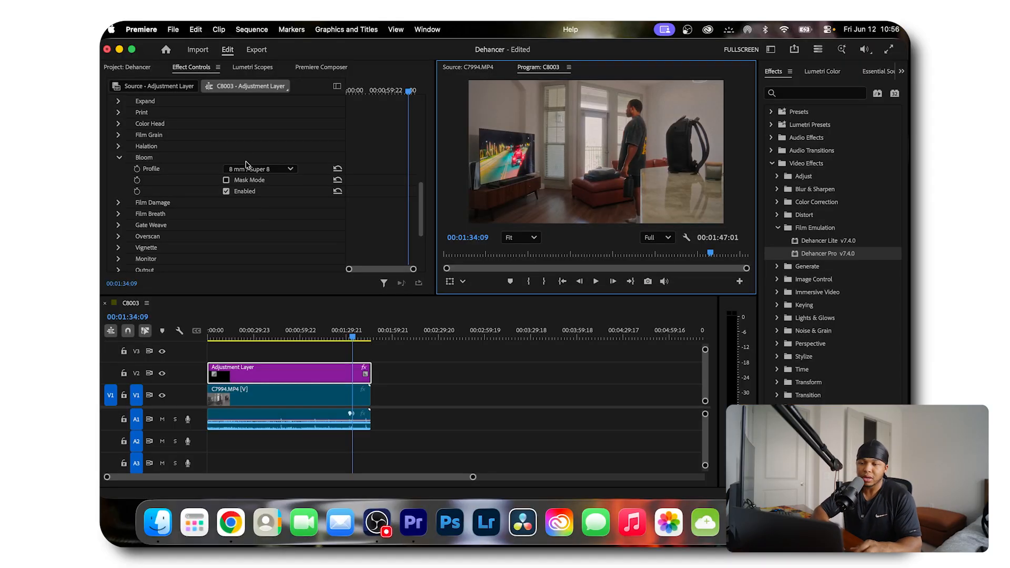
{"action": "left_click", "coordinate": [248, 168]}
{"action": "left_click", "coordinate": [260, 211]}
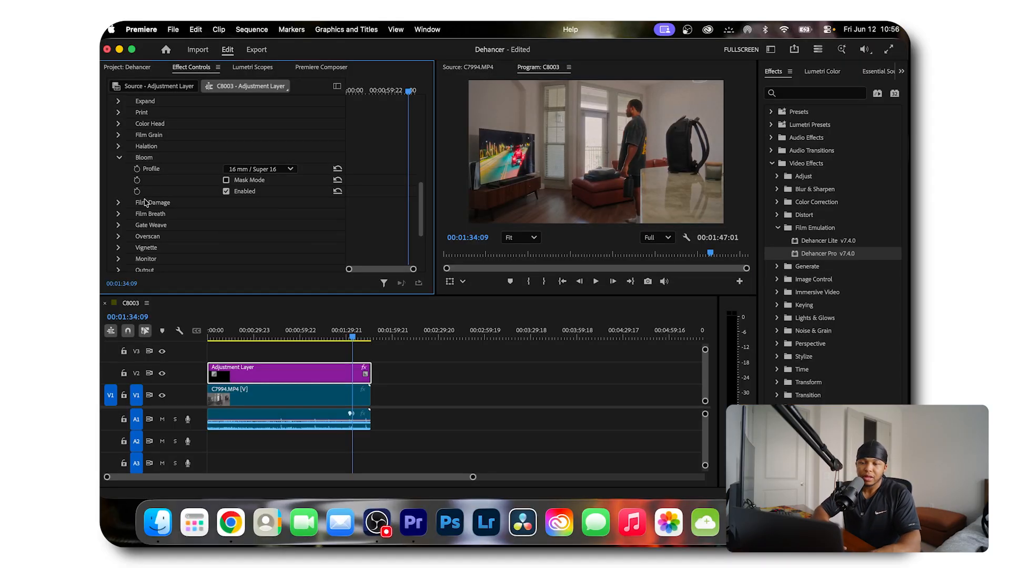
{"action": "left_click", "coordinate": [119, 158]}
Step: Enable Film Damage with the 8 mm / Super 8 profile and play the footage full screen
{"action": "left_click", "coordinate": [119, 169]}
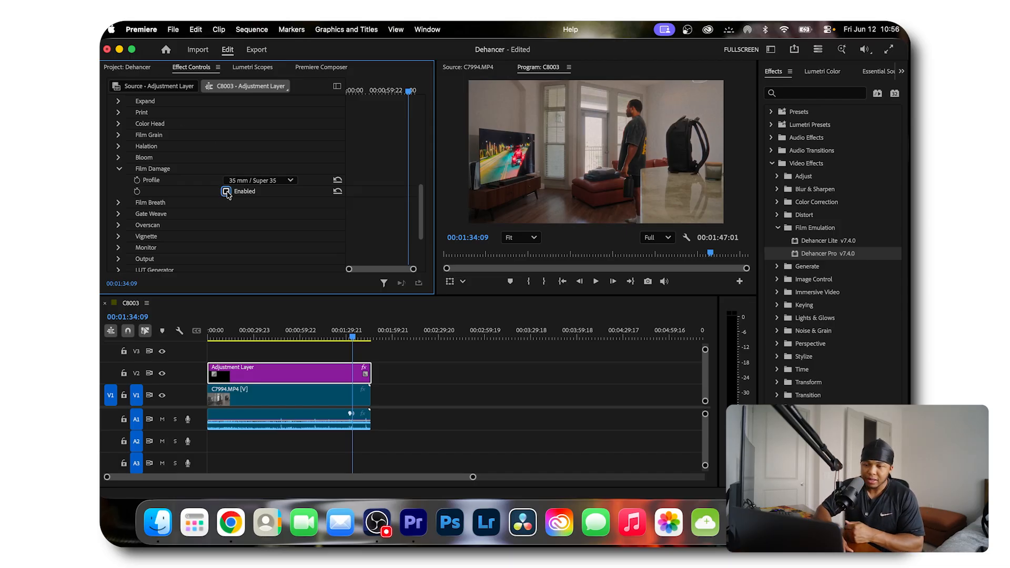
{"action": "left_click", "coordinate": [242, 183]}
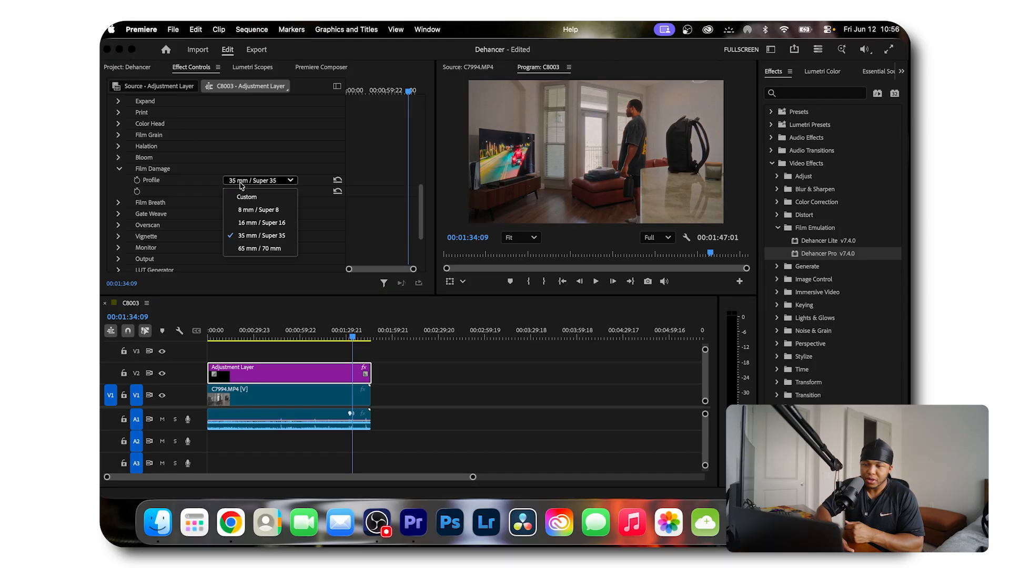
{"action": "left_click", "coordinate": [263, 210]}
{"action": "key", "text": "ctrl+grave"}
{"action": "key", "text": "space"}
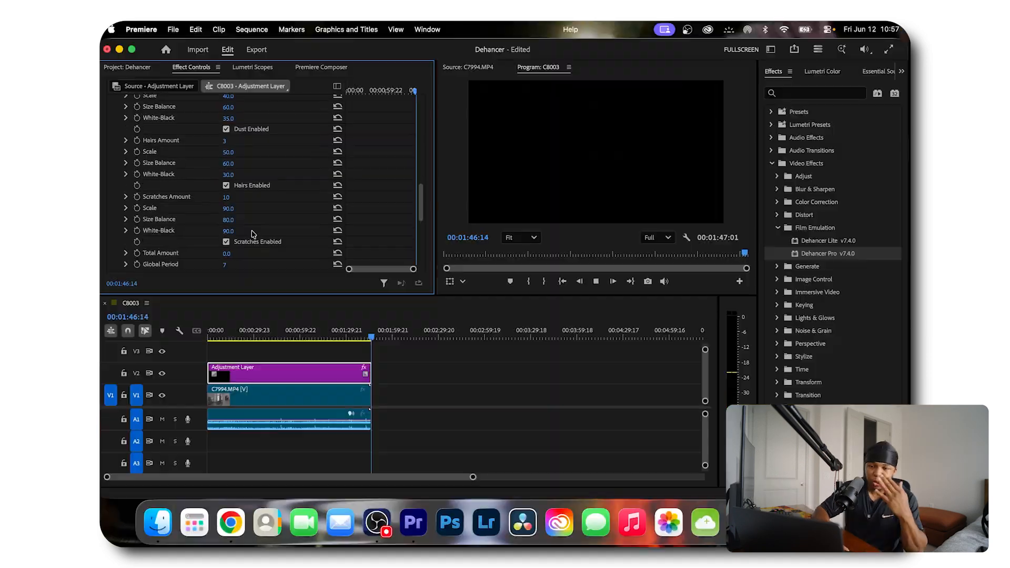
Step: Review the custom dust, hairs and scratches parameters of Film Damage, then set its profile to 16 mm / Super 16
{"action": "scroll", "coordinate": [253, 234], "scroll_direction": "down", "scroll_amount": 4}
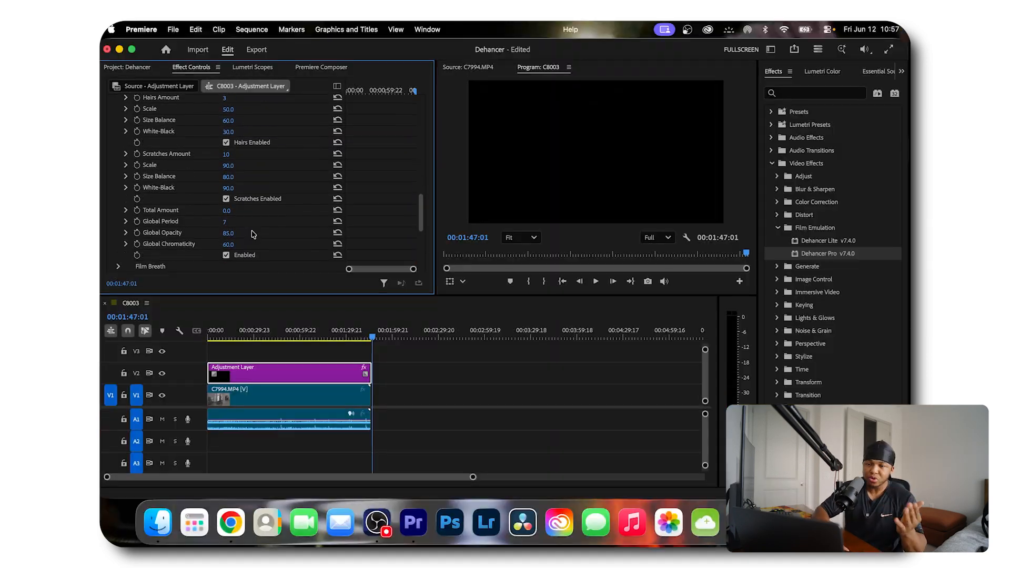
{"action": "scroll", "coordinate": [253, 232], "scroll_direction": "up", "scroll_amount": 5}
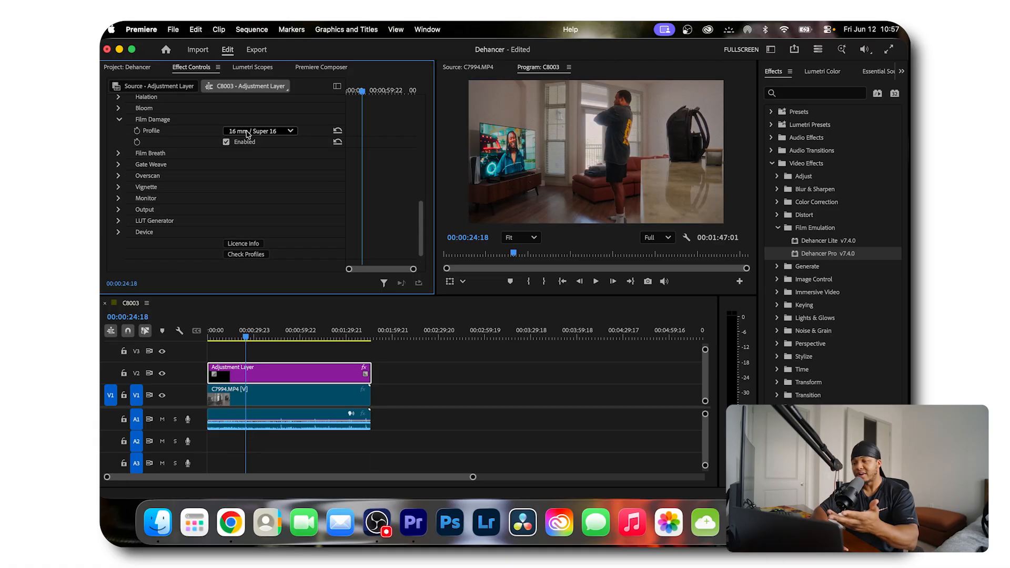
{"action": "left_click", "coordinate": [123, 120]}
Step: Enable Film Breath with the 8 mm / Super 8 profile and preview the footage full screen
{"action": "left_click", "coordinate": [119, 131]}
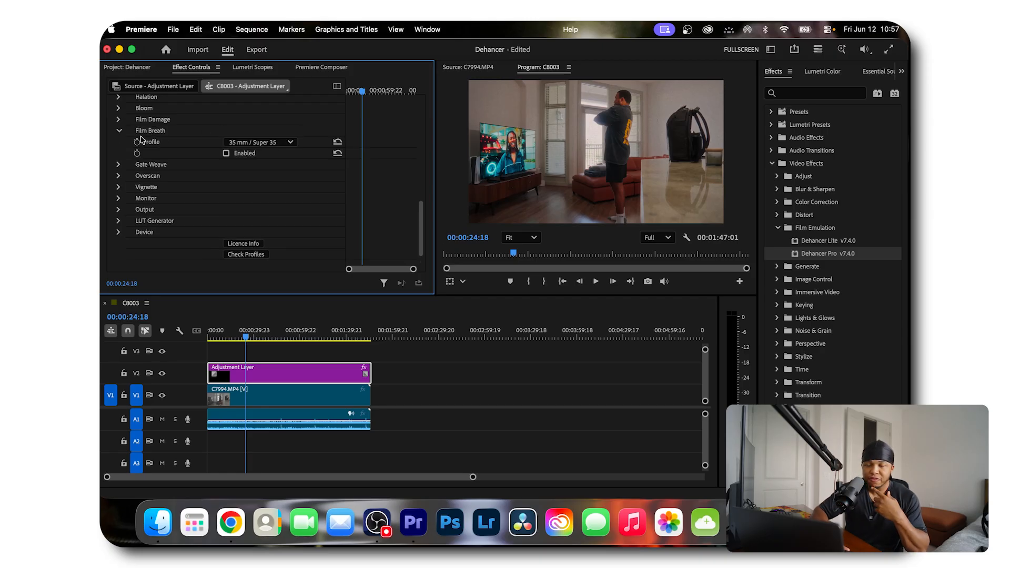
{"action": "left_click", "coordinate": [227, 153]}
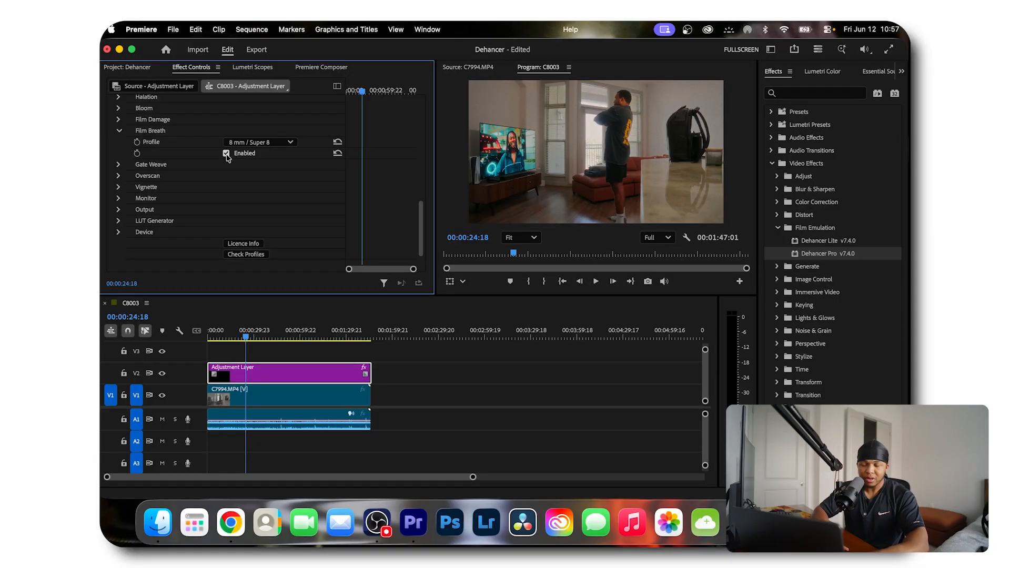
{"action": "key", "text": "ctrl+grave"}
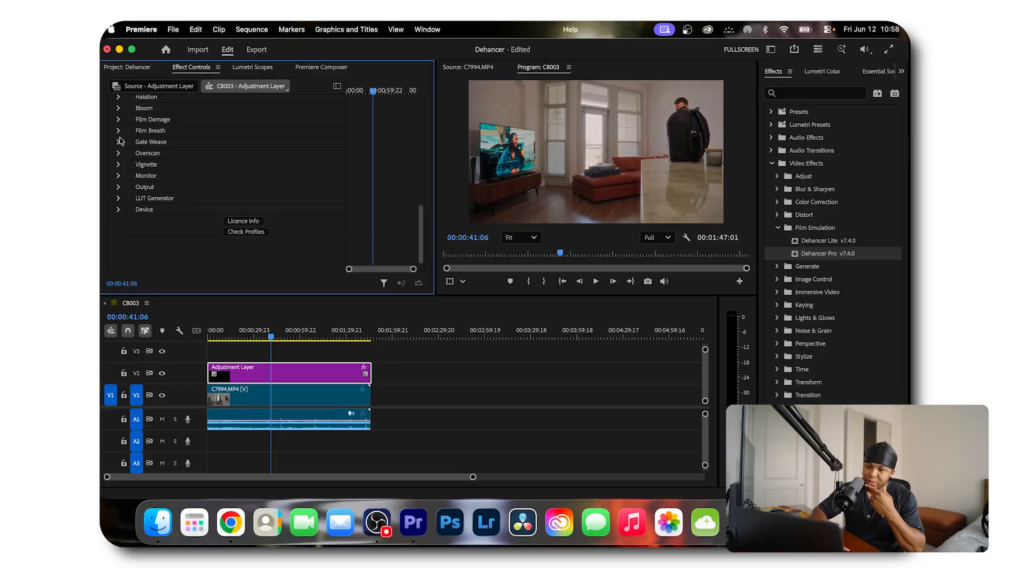
Step: Enable Gate Weave with the 8 mm / Super 8 profile and play the footage full screen
{"action": "left_click", "coordinate": [118, 142]}
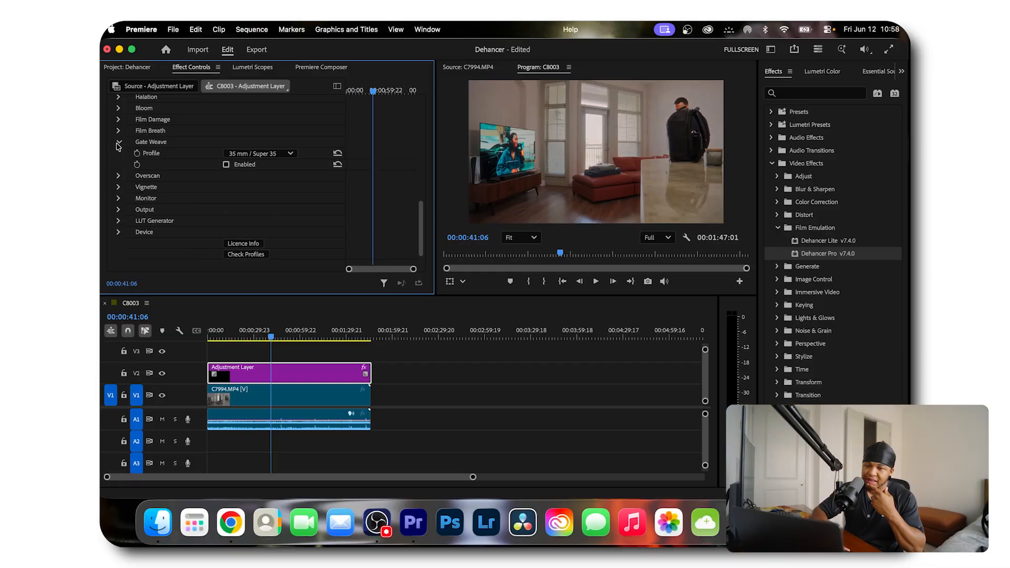
{"action": "left_click", "coordinate": [226, 165]}
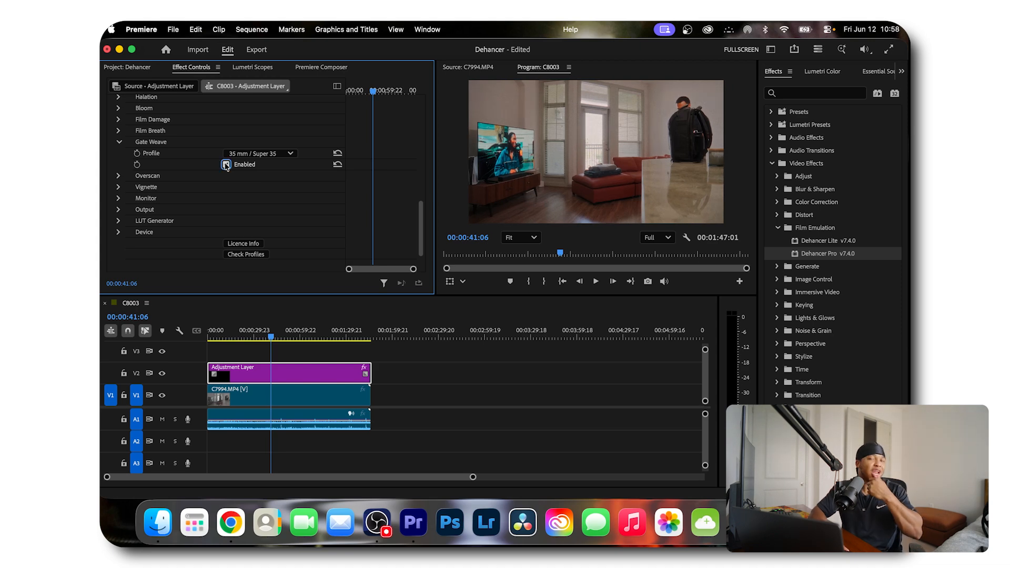
{"action": "left_click", "coordinate": [258, 154]}
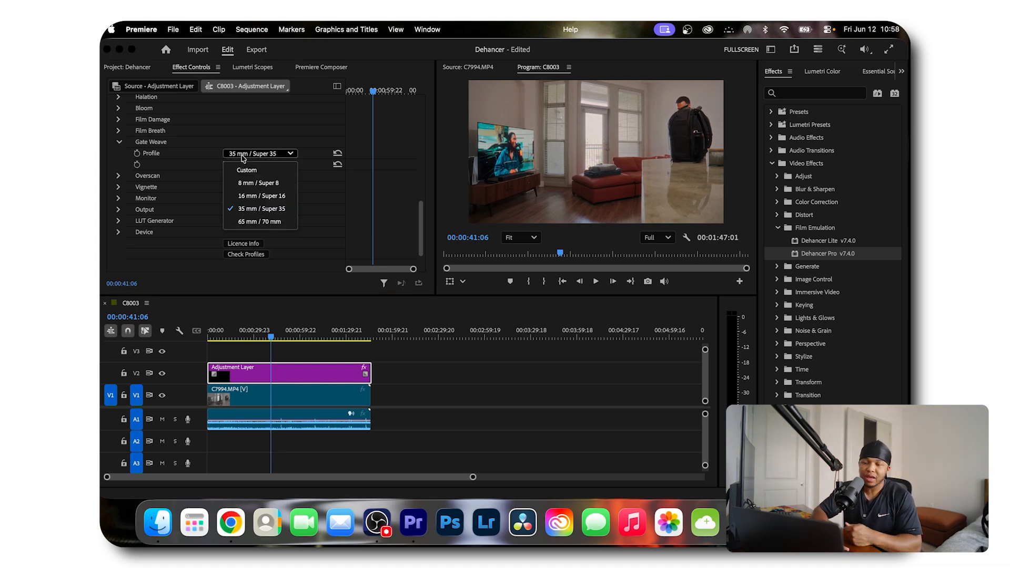
{"action": "left_click", "coordinate": [253, 182]}
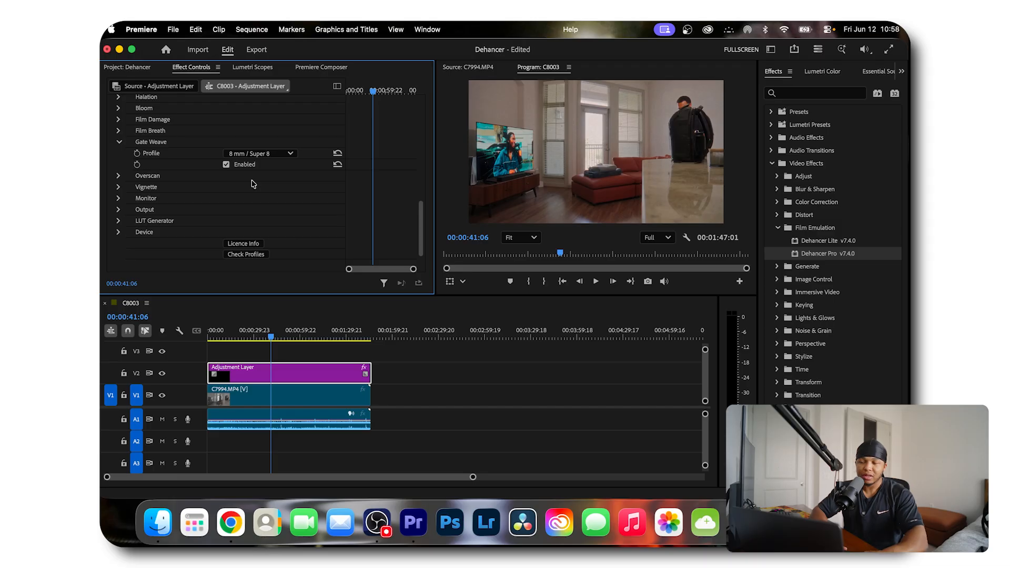
{"action": "key", "text": "ctrl+grave"}
{"action": "key", "text": "space"}
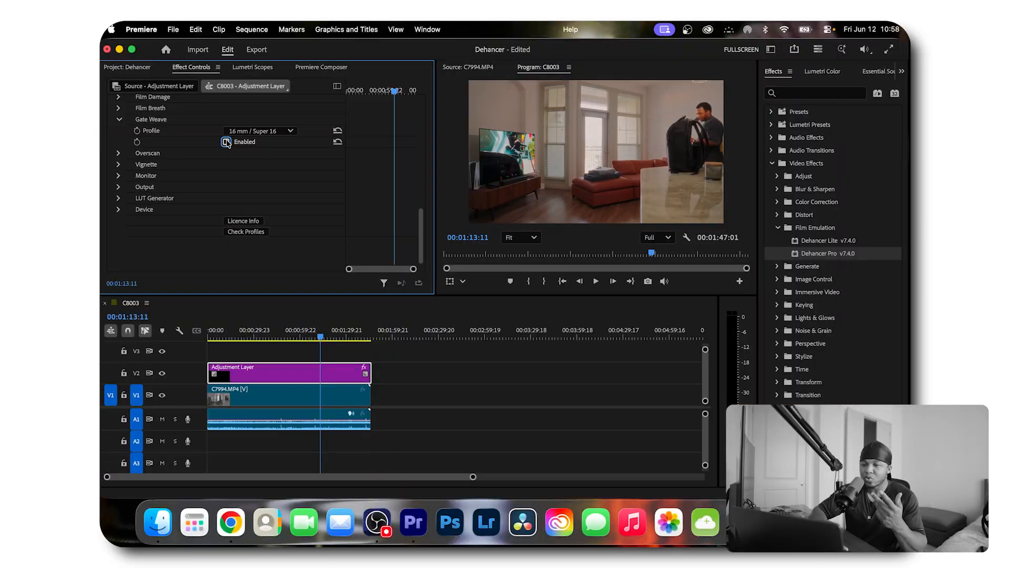
Step: Turn Gate Weave back on, switch its profile from 16 mm / Super 16 to 8 mm / Super 8, and check it full screen
{"action": "left_click", "coordinate": [226, 143]}
{"action": "left_click", "coordinate": [238, 132]}
{"action": "left_click", "coordinate": [239, 161]}
{"action": "key", "text": "ctrl+grave"}
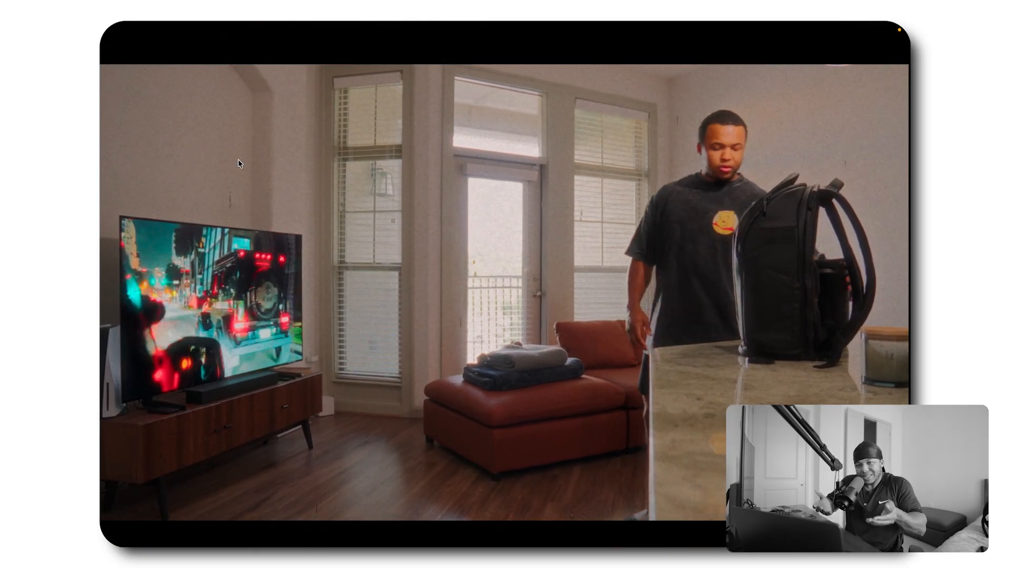
{"action": "key", "text": "ctrl+grave"}
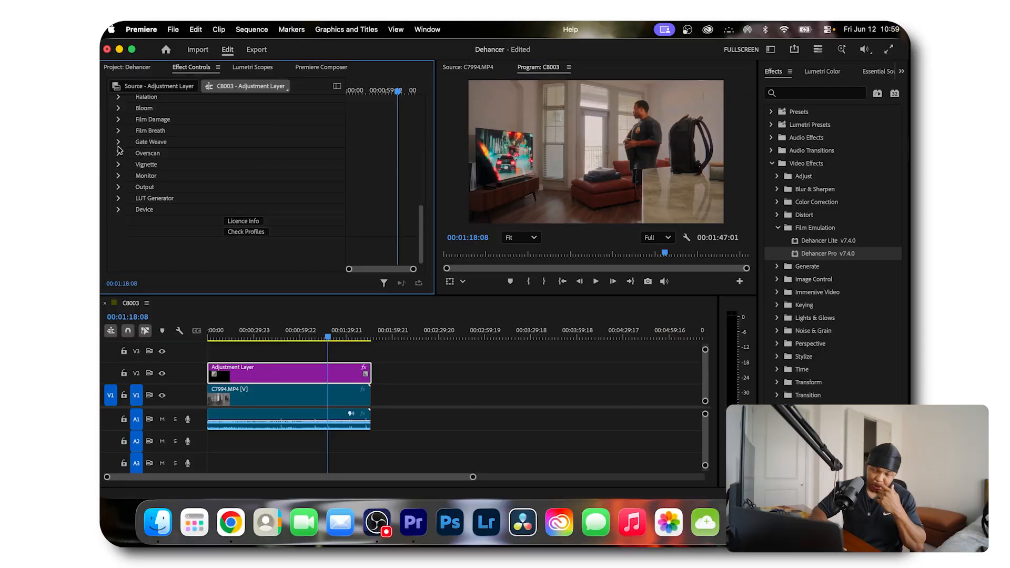
Step: Enable Overscan on the adjustment layer and look through the available gate types
{"action": "left_click", "coordinate": [118, 152]}
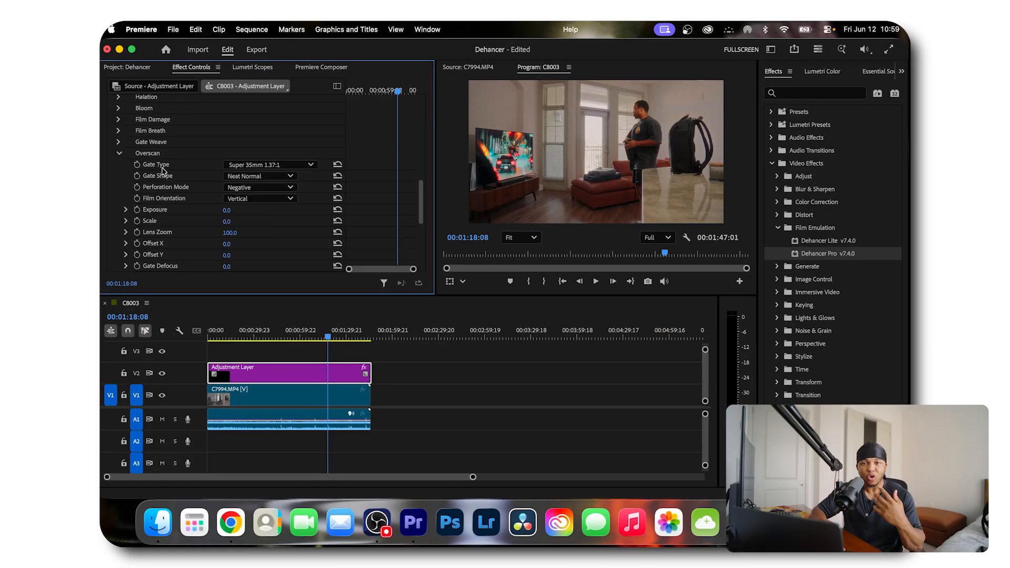
{"action": "scroll", "coordinate": [164, 169], "scroll_direction": "down", "scroll_amount": 5}
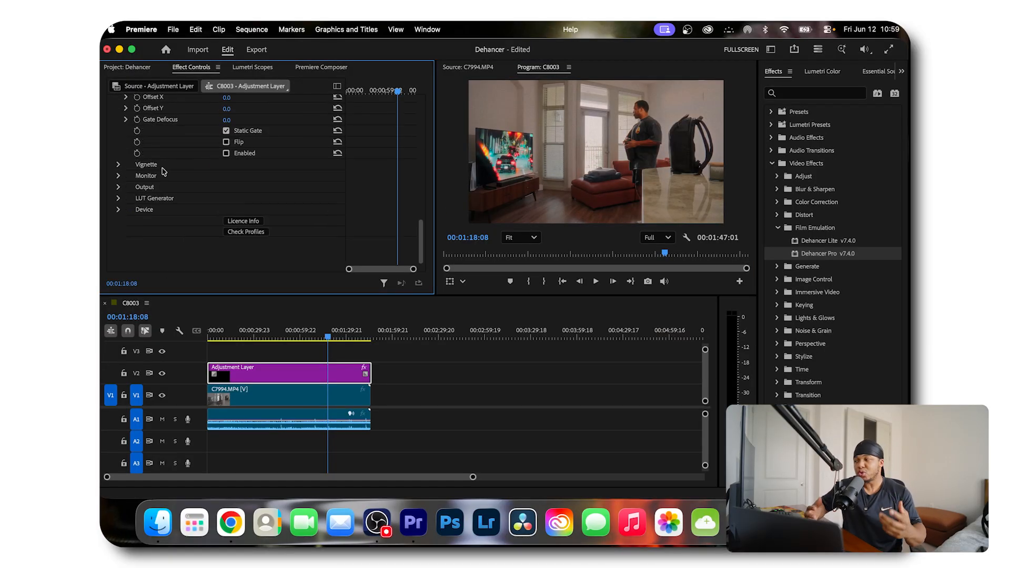
{"action": "scroll", "coordinate": [164, 172], "scroll_direction": "up", "scroll_amount": 2}
{"action": "left_click", "coordinate": [226, 196]}
{"action": "scroll", "coordinate": [180, 190], "scroll_direction": "up", "scroll_amount": 4}
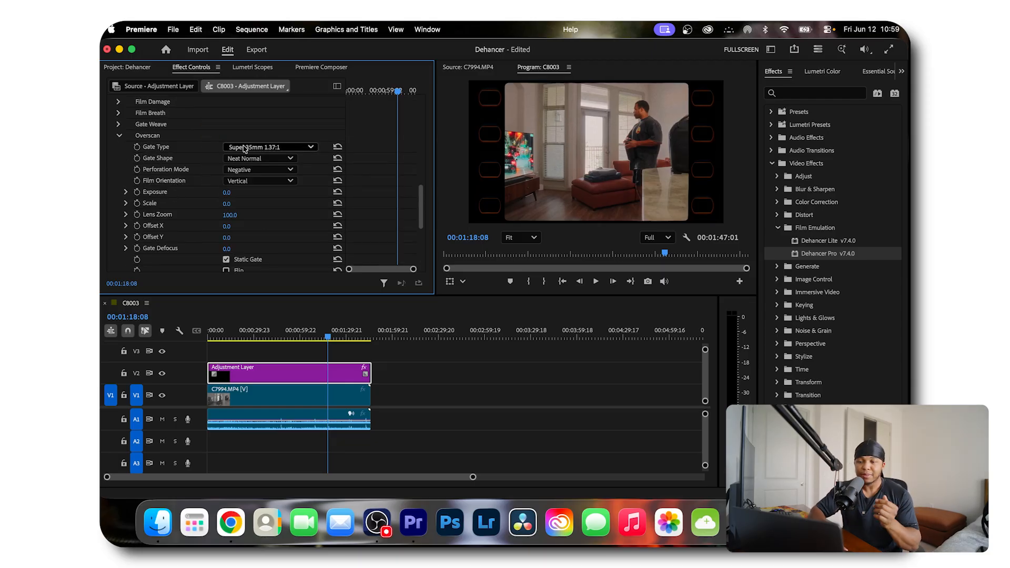
{"action": "left_click", "coordinate": [245, 149]}
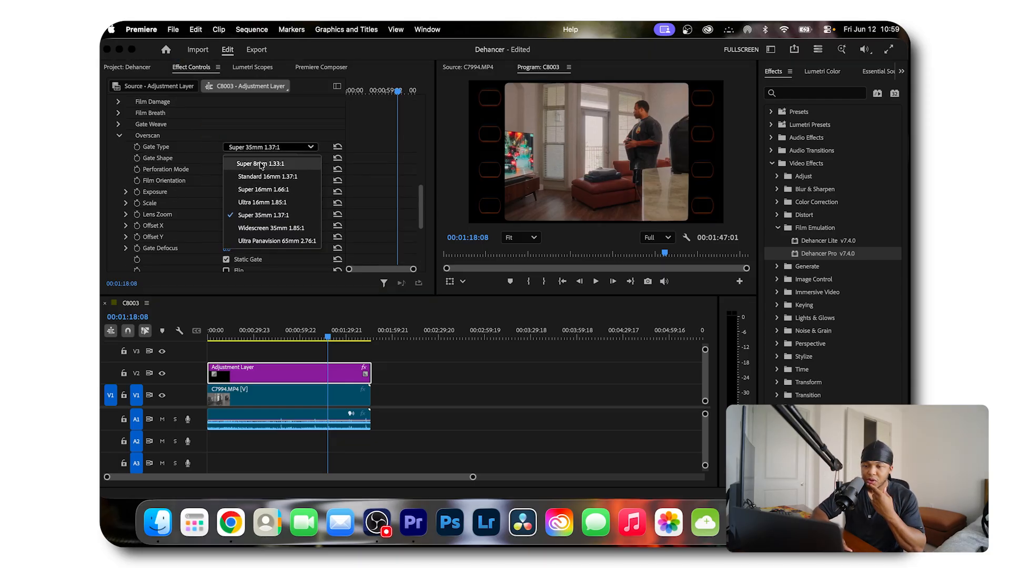
{"action": "left_click", "coordinate": [241, 150]}
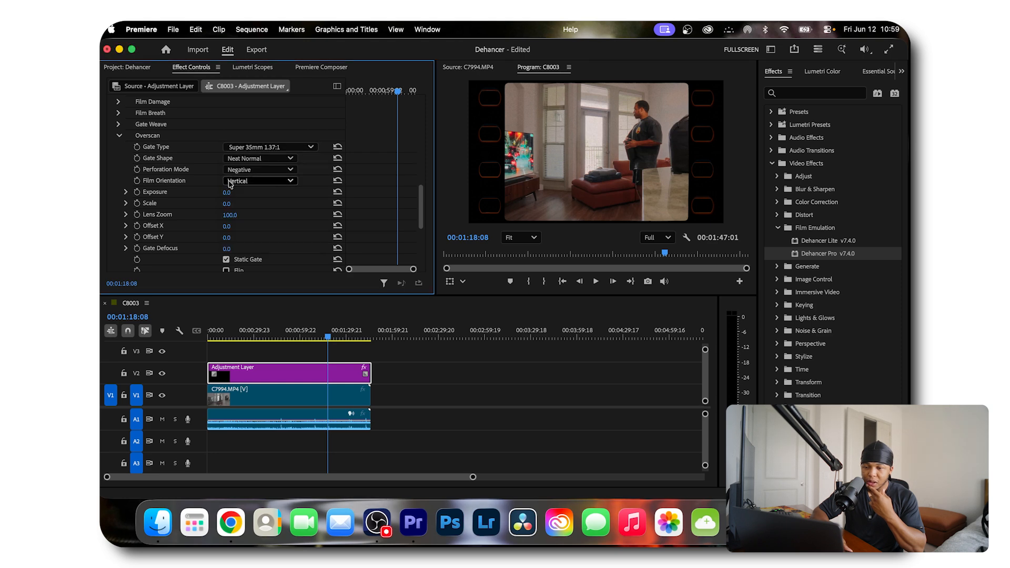
Step: Set Overscan's gate type to Widescreen 35mm 1.85:1 and its film orientation to Horizontal
{"action": "left_click_drag", "start_coordinate": [229, 214], "coordinate": [231, 193]}
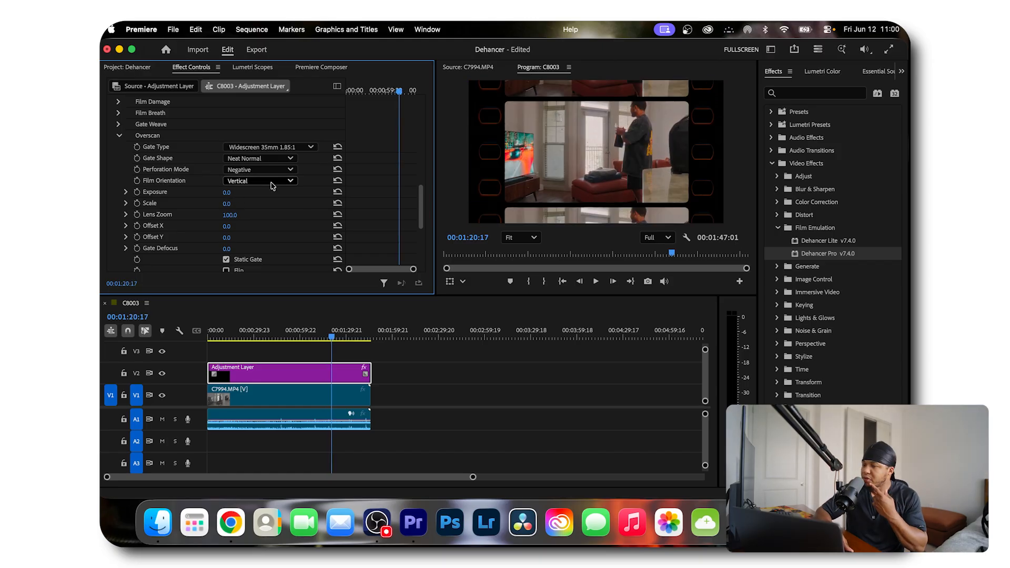
{"action": "left_click", "coordinate": [273, 185]}
{"action": "left_click", "coordinate": [268, 211]}
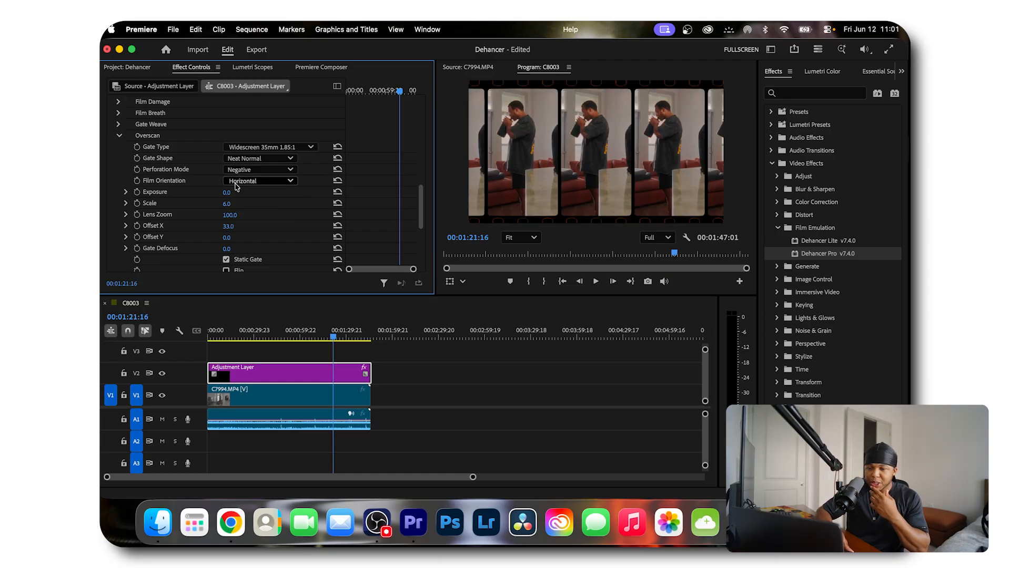
Step: Switch Overscan's gate type to Super 35mm 1.37:1 and its perforation mode to Positive
{"action": "left_click", "coordinate": [263, 147]}
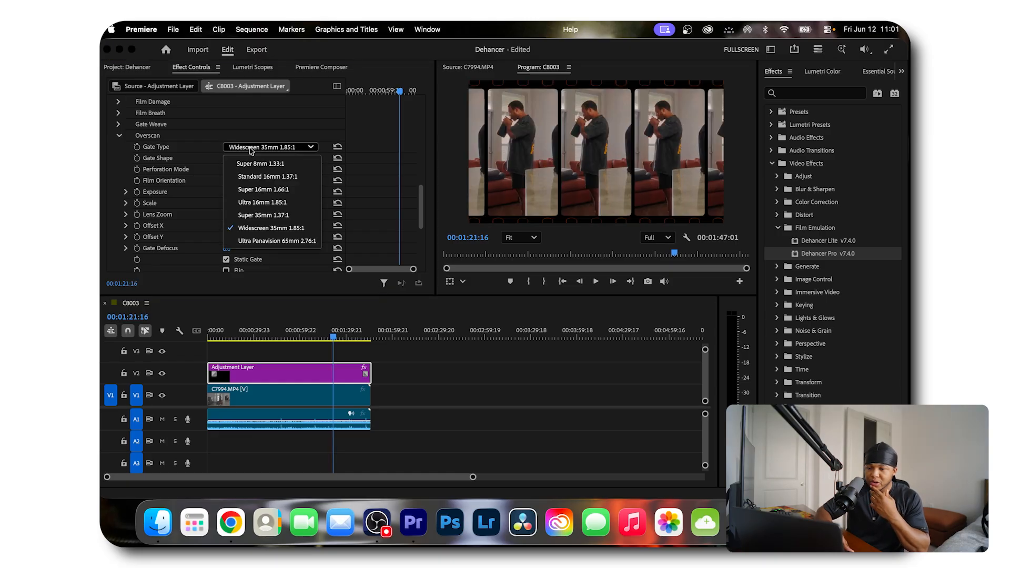
{"action": "left_click", "coordinate": [257, 214]}
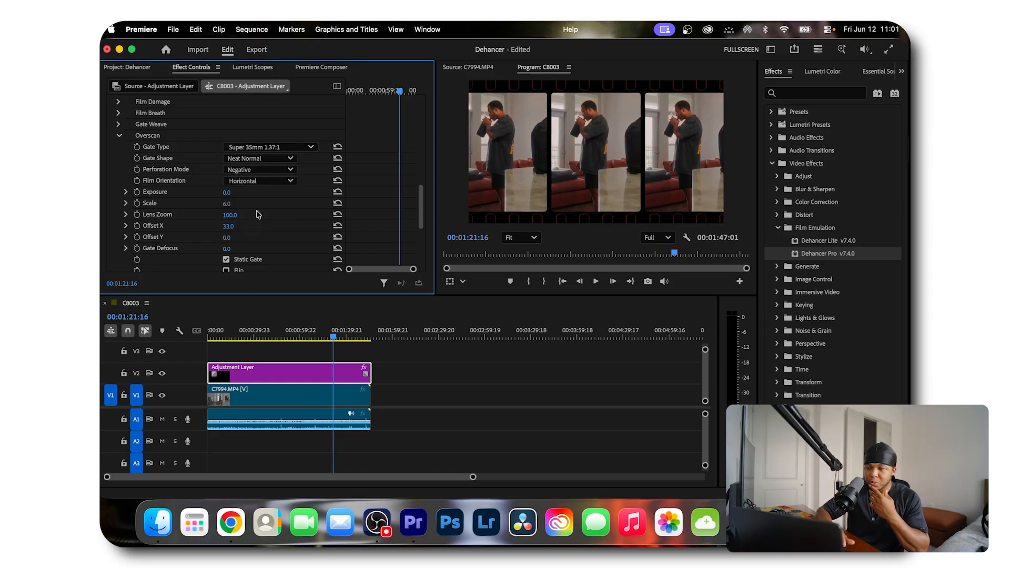
{"action": "left_click", "coordinate": [259, 170]}
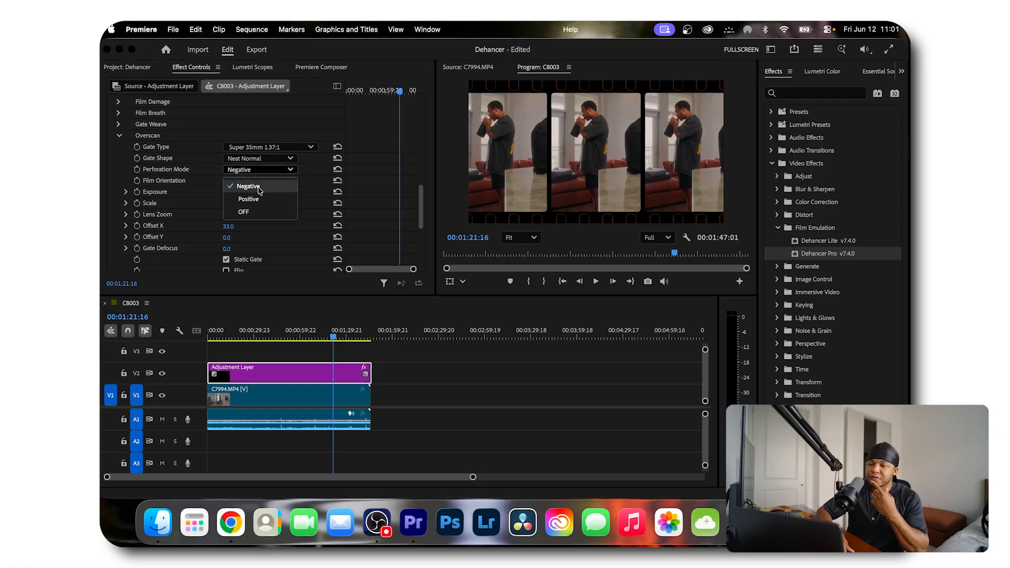
{"action": "left_click", "coordinate": [255, 203]}
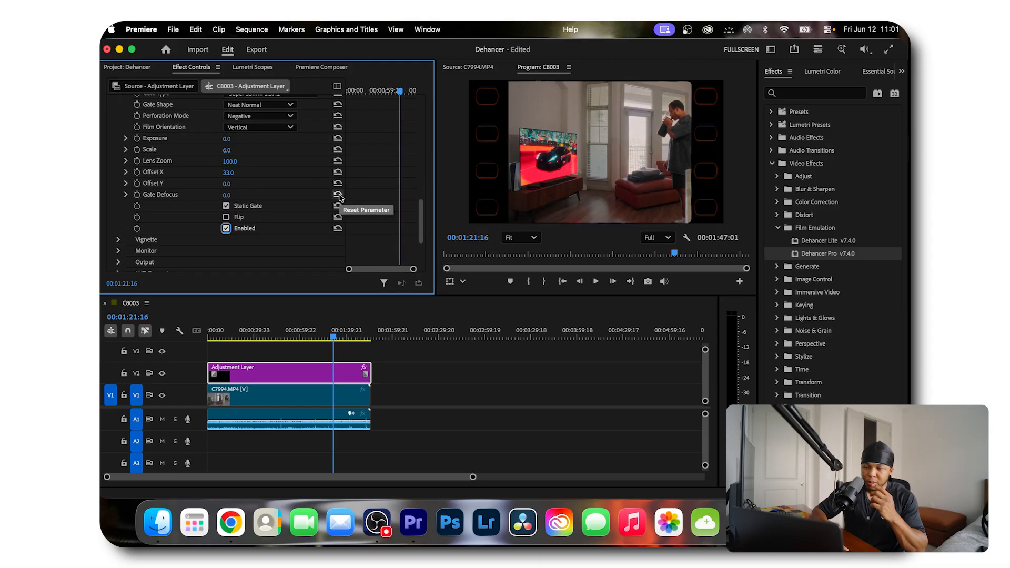
Step: Reset Overscan's Offset X, raise Gate Defocus to 100 and check the frame edges full screen
{"action": "left_click", "coordinate": [337, 172]}
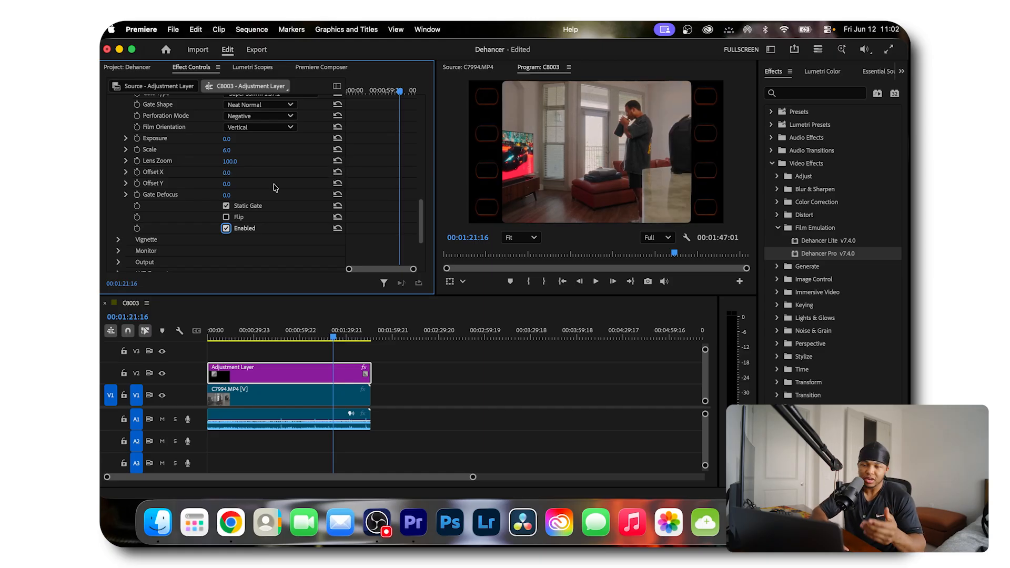
{"action": "scroll", "coordinate": [252, 187], "scroll_direction": "up", "scroll_amount": 3}
{"action": "scroll", "coordinate": [252, 186], "scroll_direction": "down", "scroll_amount": 1}
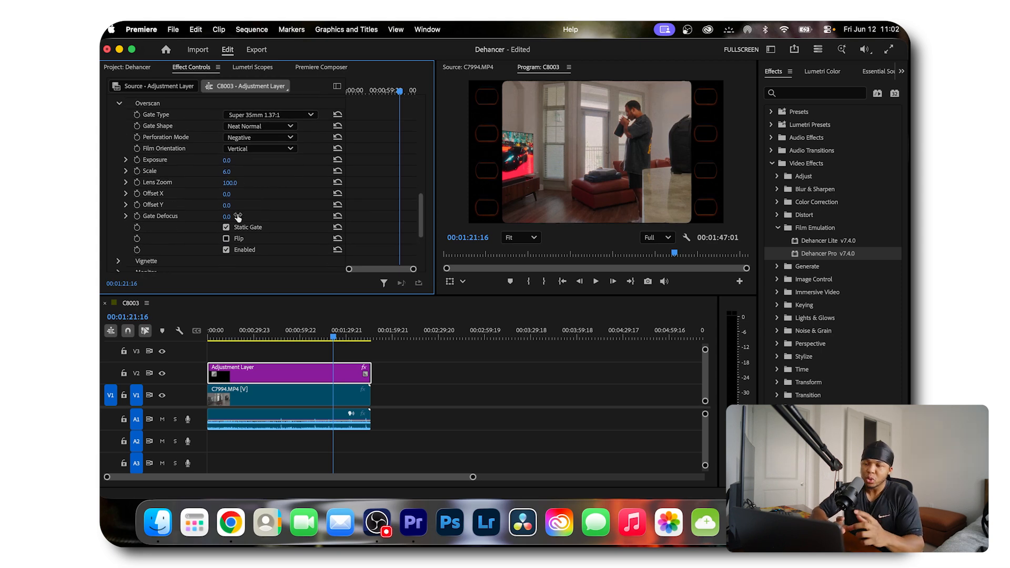
{"action": "left_click_drag", "start_coordinate": [226, 218], "coordinate": [315, 217]}
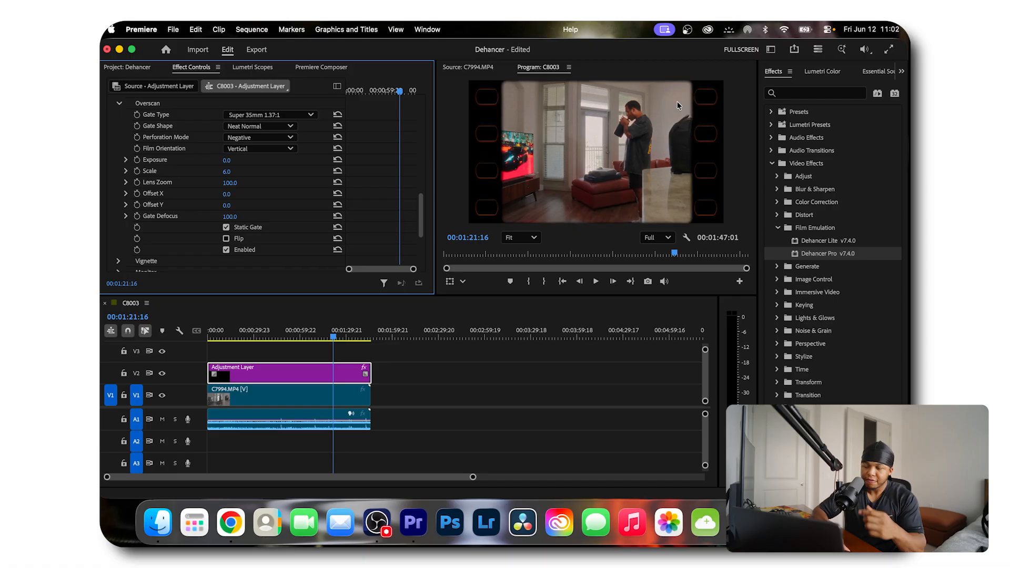
{"action": "key", "text": "ctrl+grave"}
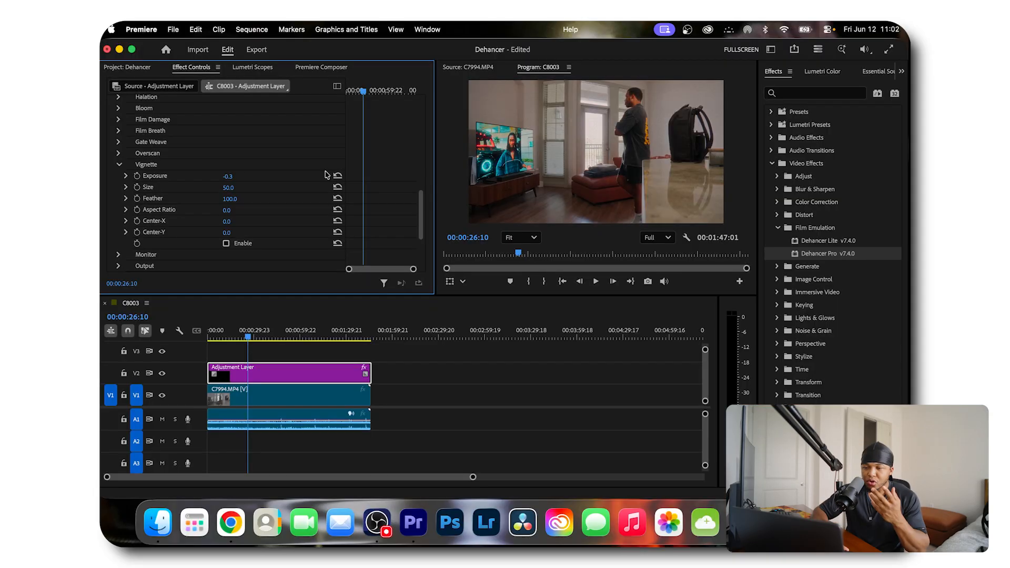
Step: Enable the Vignette and look over its exposure, size, feather and aspect ratio settings
{"action": "left_click", "coordinate": [226, 243]}
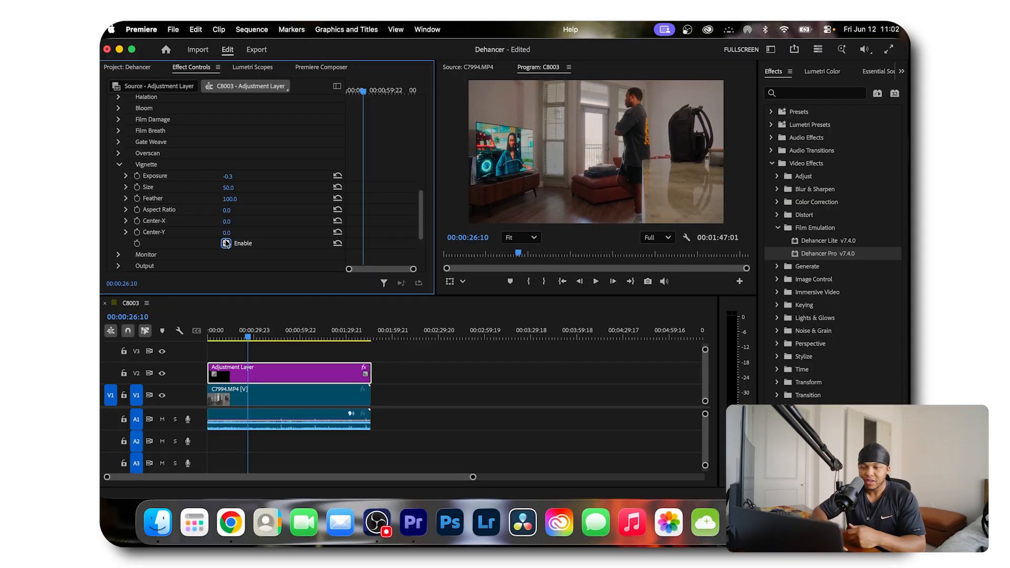
{"action": "left_click_drag", "start_coordinate": [227, 210], "coordinate": [238, 189]}
{"action": "left_click", "coordinate": [120, 165]}
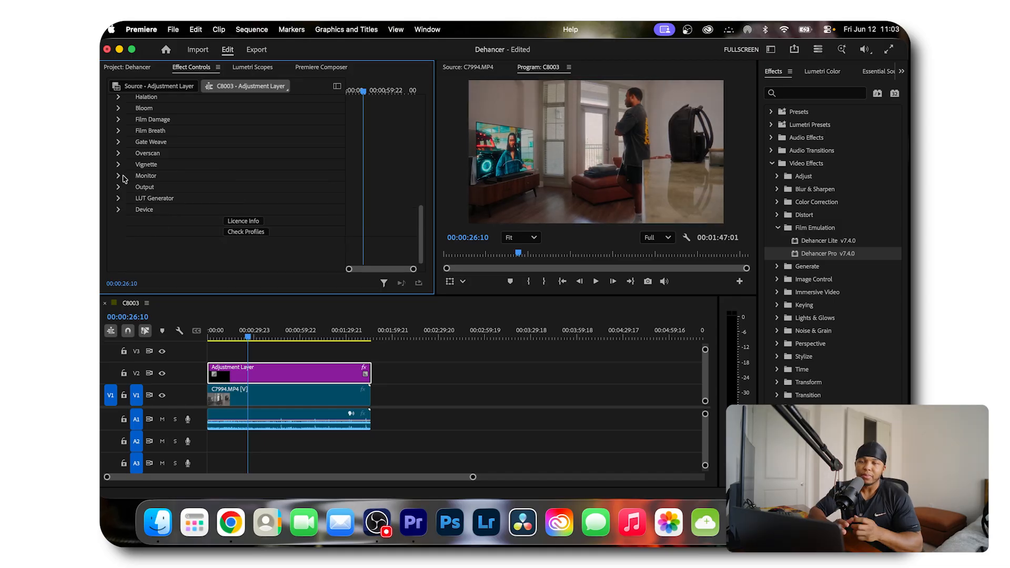
Step: Preview the False Color IRE and Clipping Indication overlays of the Monitor section on the footage
{"action": "left_click", "coordinate": [119, 176]}
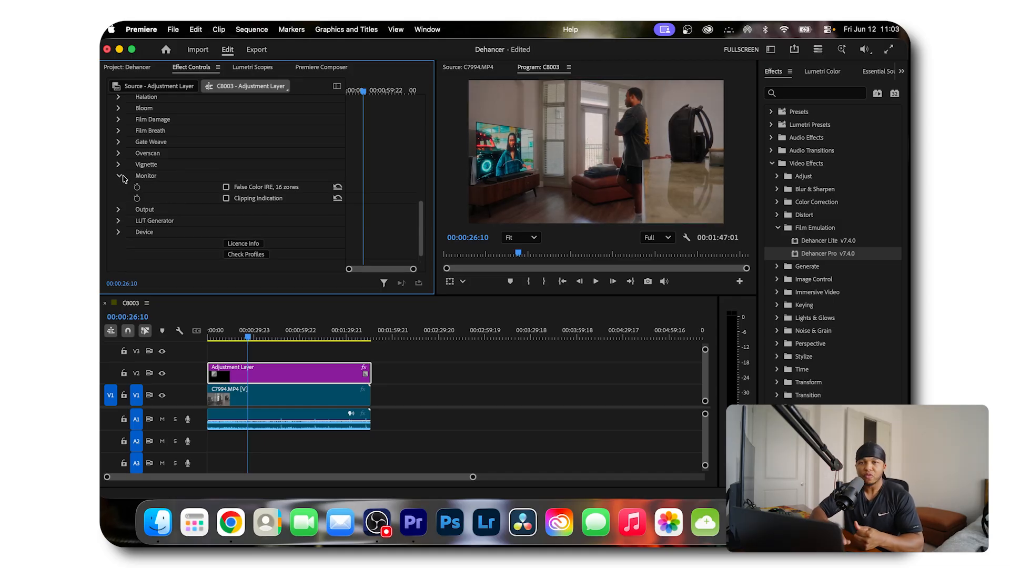
{"action": "left_click", "coordinate": [226, 187]}
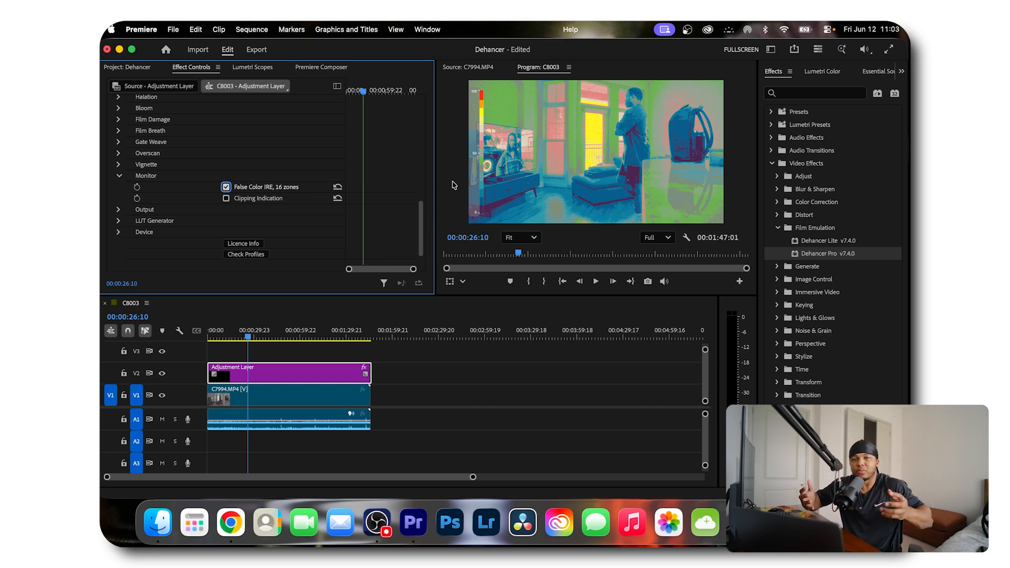
{"action": "left_click", "coordinate": [227, 198]}
{"action": "left_click", "coordinate": [227, 187]}
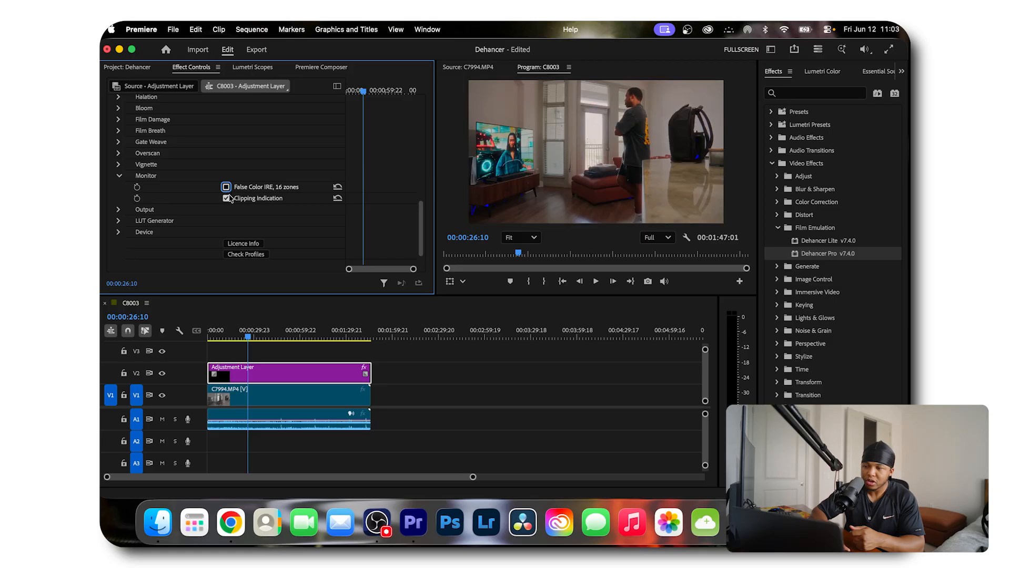
{"action": "left_click", "coordinate": [119, 176]}
Step: Compare the look with Output's Total Impact at 0, set it back to 100 and open the LUT Generator options
{"action": "left_click", "coordinate": [119, 187]}
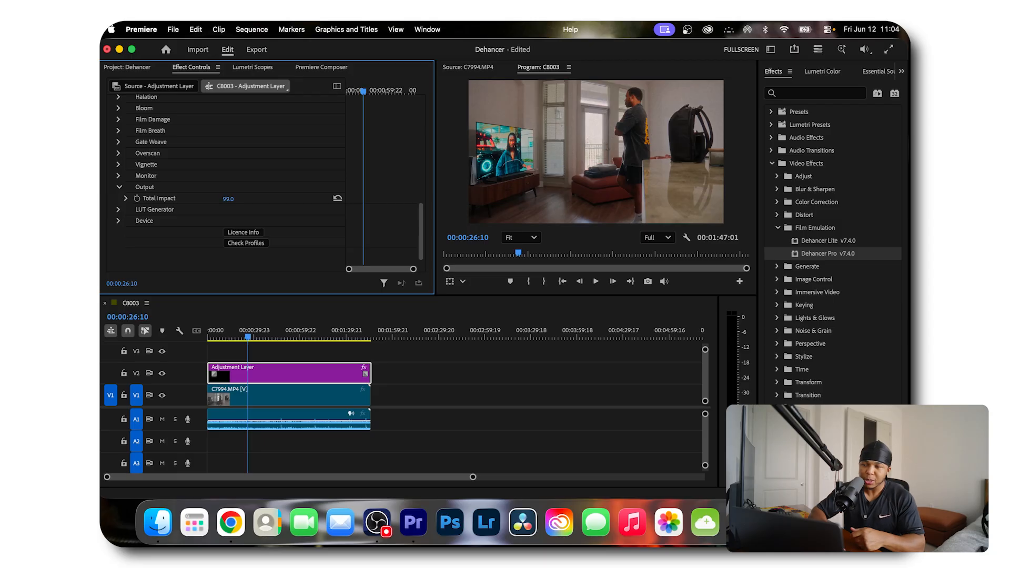
{"action": "left_click_drag", "start_coordinate": [230, 199], "coordinate": [177, 199]}
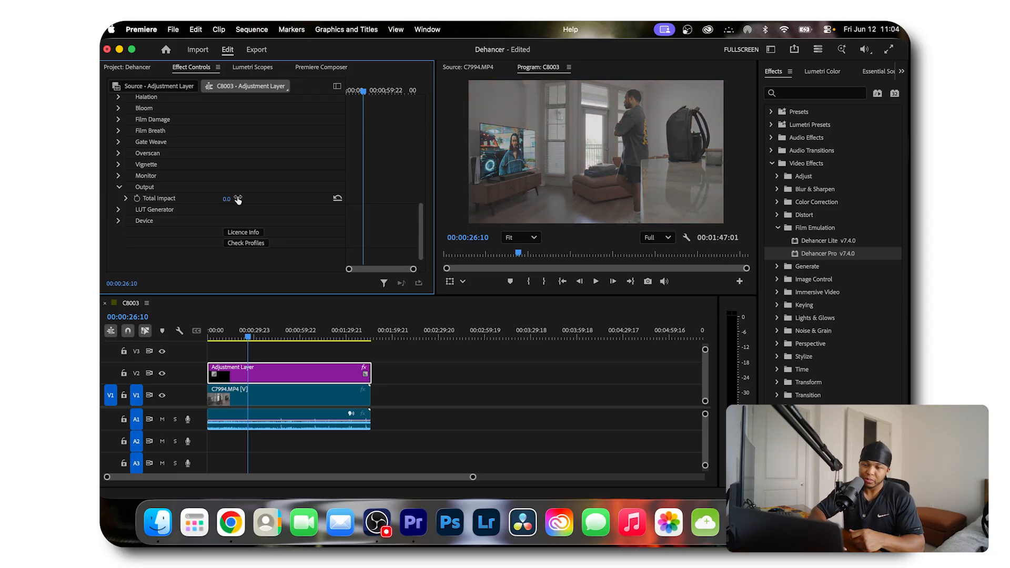
{"action": "left_click_drag", "start_coordinate": [227, 199], "coordinate": [260, 199]}
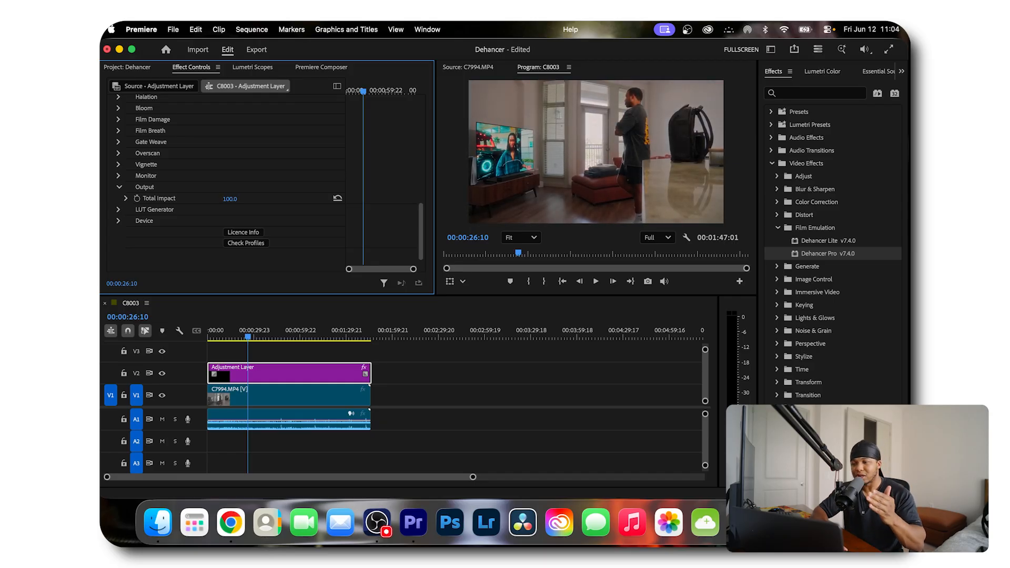
{"action": "left_click", "coordinate": [119, 186]}
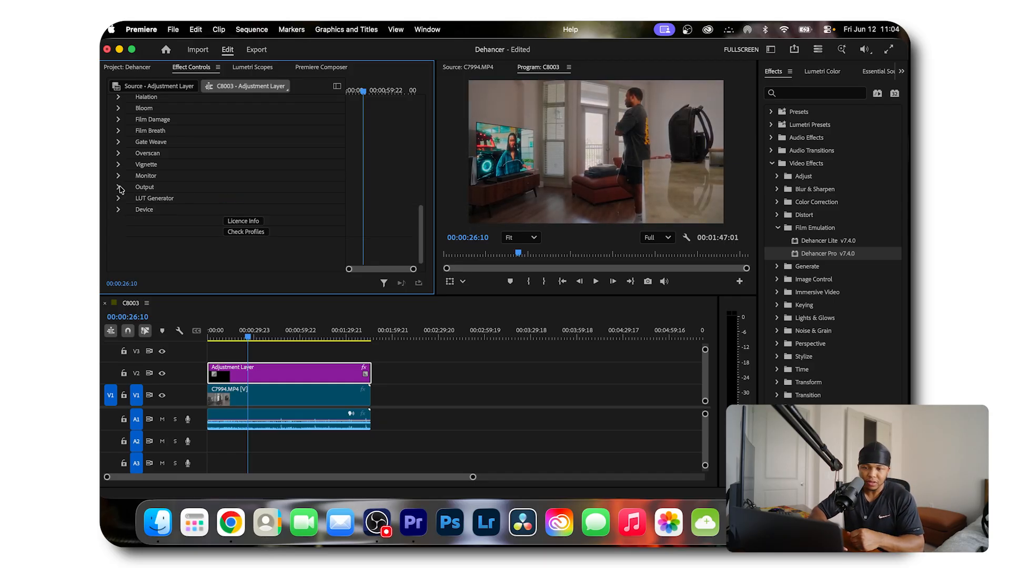
{"action": "left_click", "coordinate": [119, 200]}
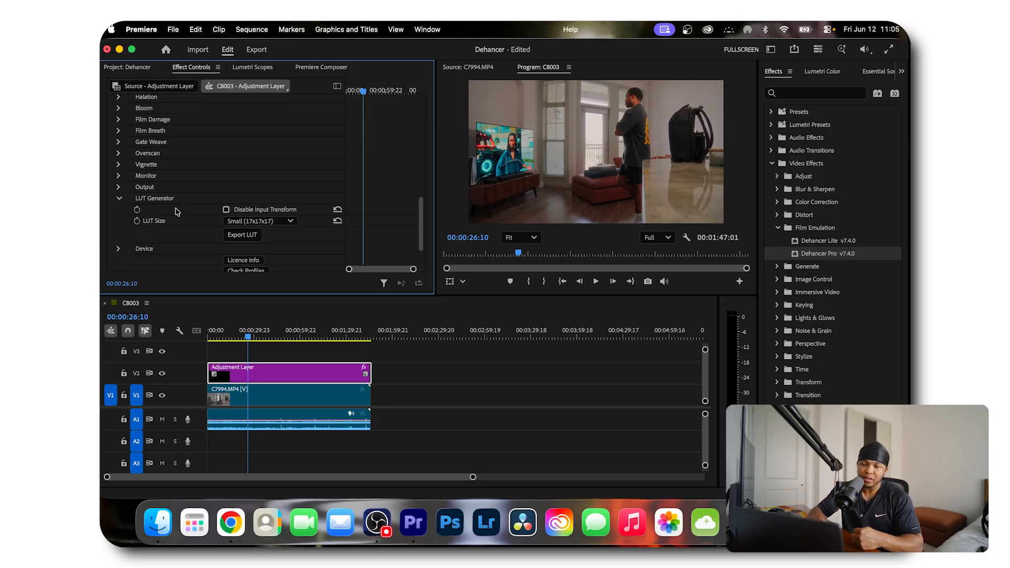
Step: Add clip C7992.MP4 after C7994.MP4 under the extended adjustment layer and preview it full screen
{"action": "key", "text": "shift+1"}
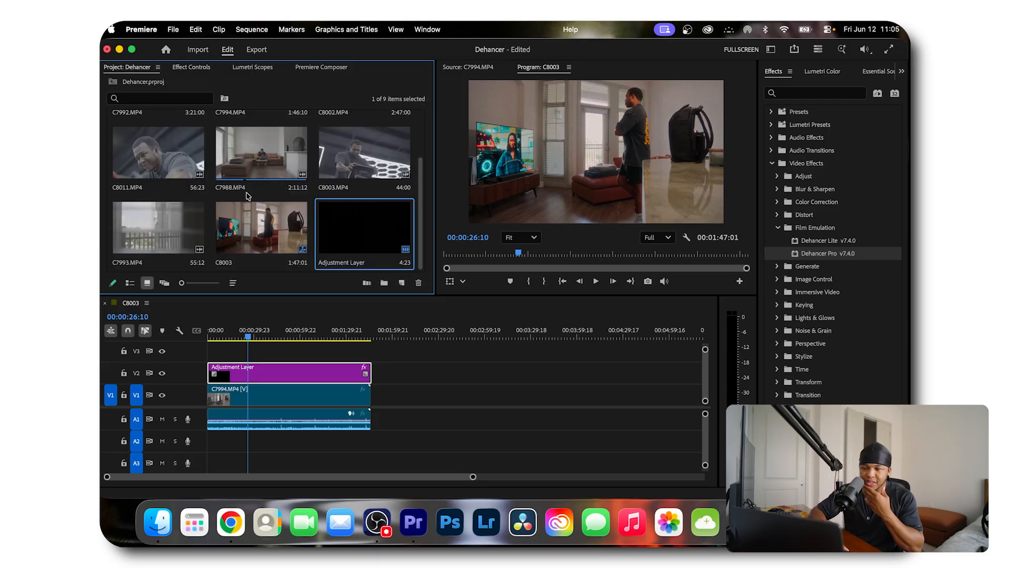
{"action": "scroll", "coordinate": [247, 211], "scroll_direction": "up", "scroll_amount": 2}
{"action": "left_click_drag", "start_coordinate": [187, 156], "coordinate": [376, 399]}
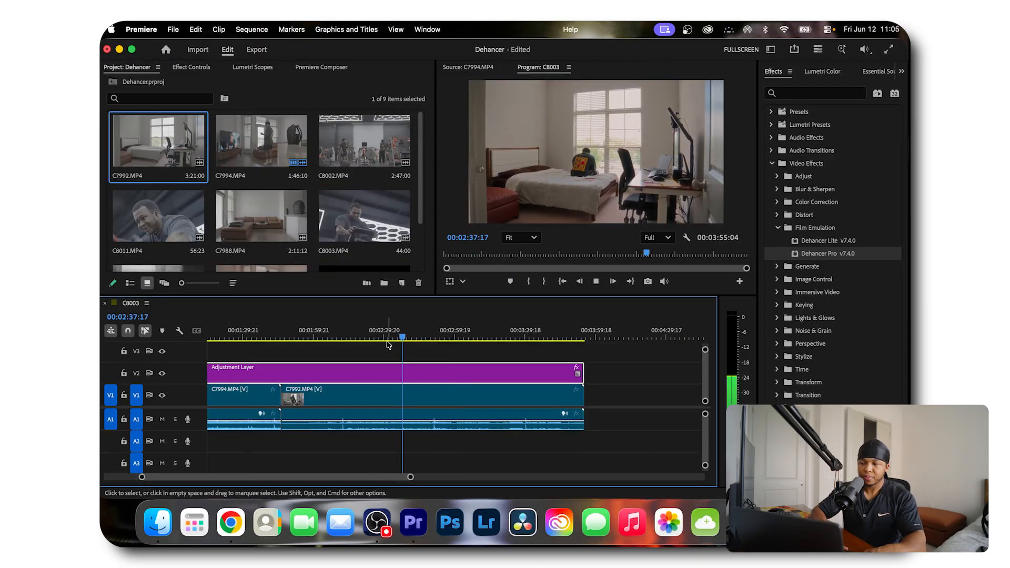
{"action": "key", "text": "ctrl+`"}
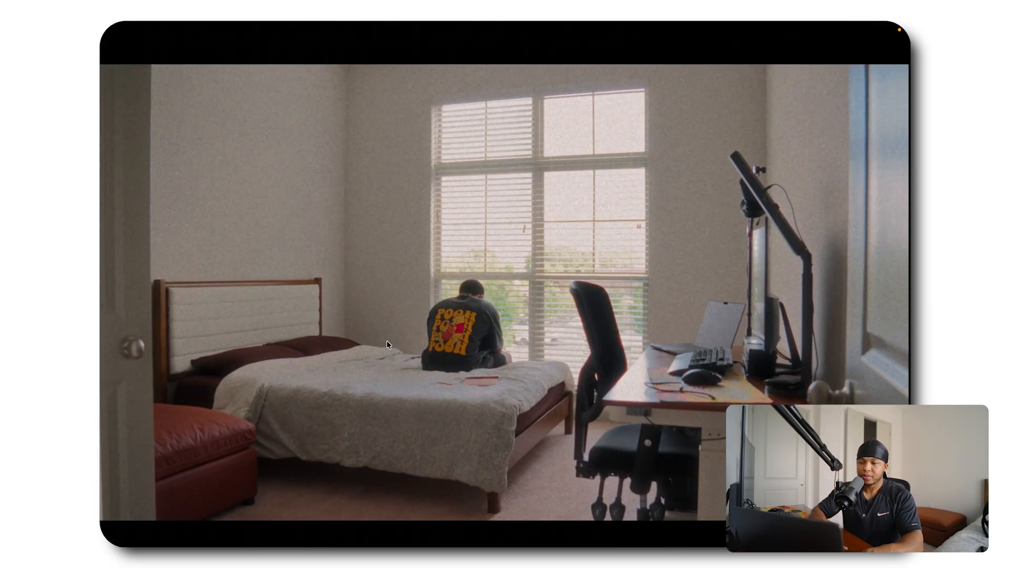
{"action": "key", "text": "ctrl+`"}
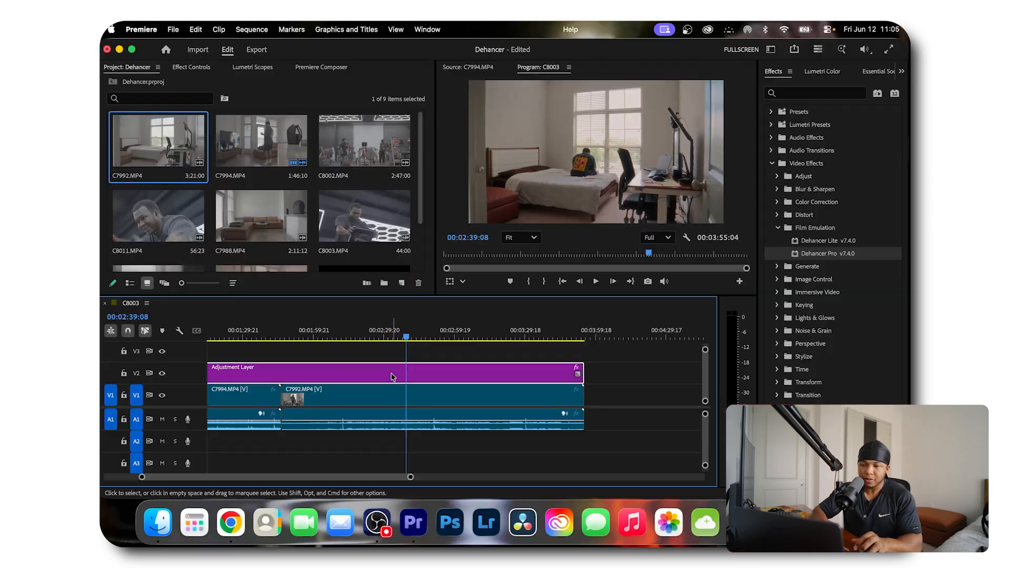
Step: Disable Gate Weave on the adjustment layer and check the bedroom clip full screen
{"action": "left_click", "coordinate": [191, 67]}
{"action": "scroll", "coordinate": [161, 175], "scroll_direction": "down", "scroll_amount": 5}
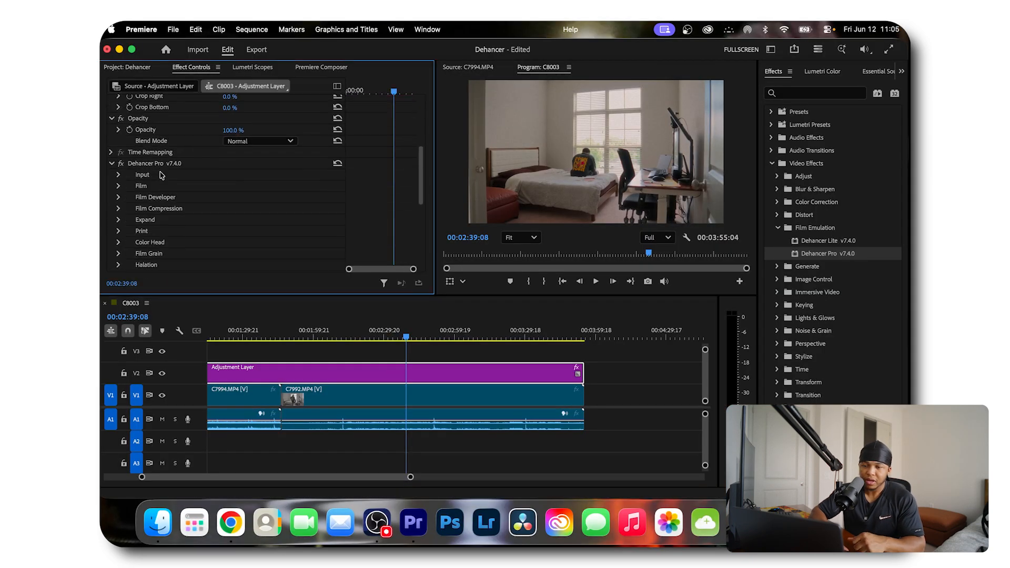
{"action": "scroll", "coordinate": [150, 179], "scroll_direction": "down", "scroll_amount": 5}
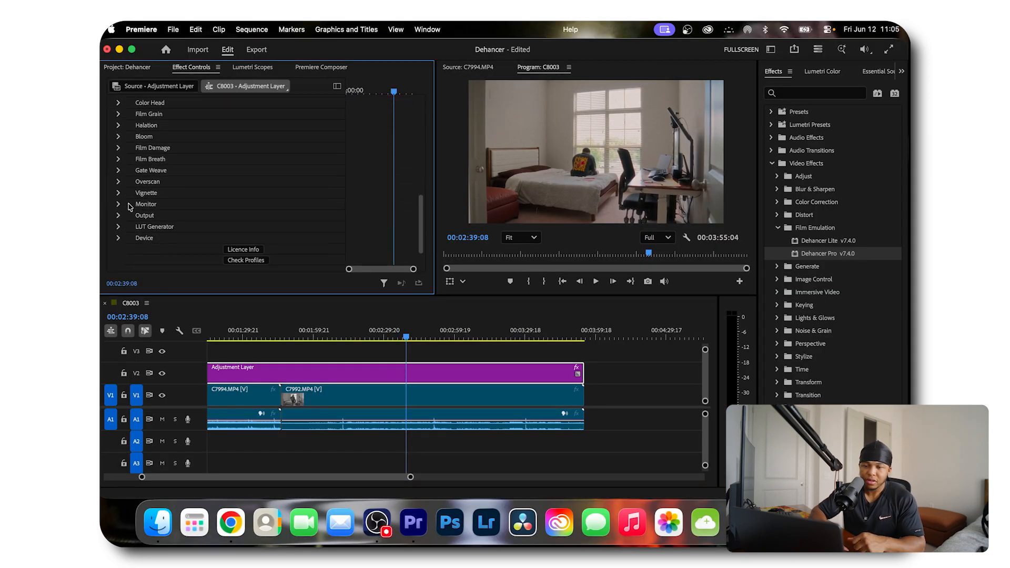
{"action": "left_click", "coordinate": [118, 171]}
{"action": "left_click", "coordinate": [225, 193]}
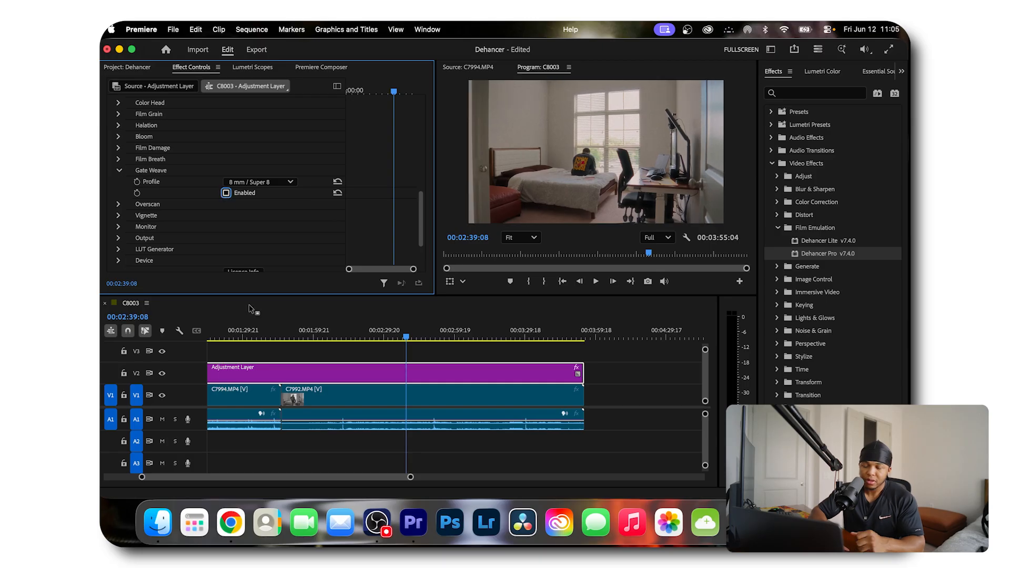
{"action": "key", "text": "ctrl+grave"}
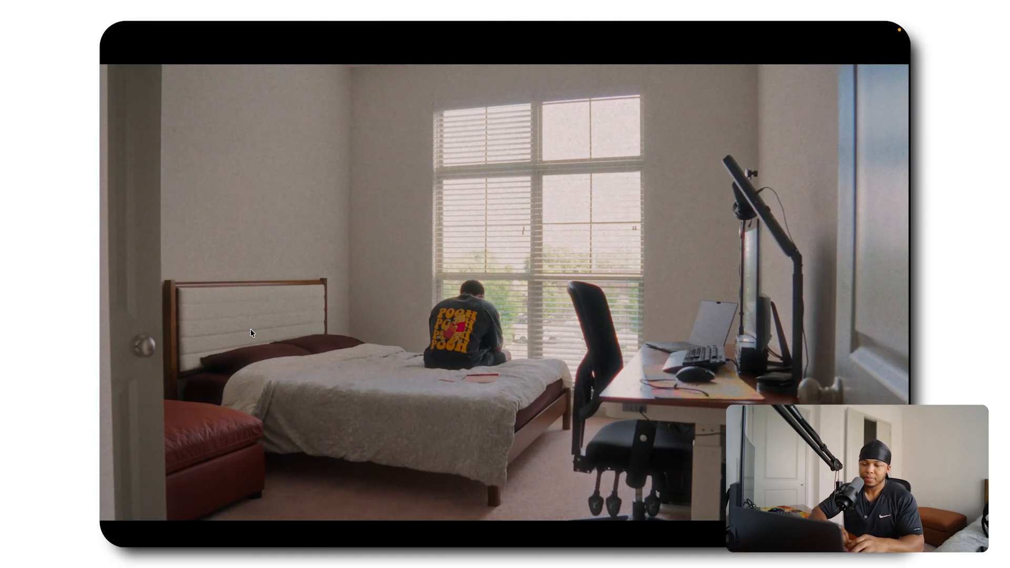
{"action": "key", "text": "ctrl+grave"}
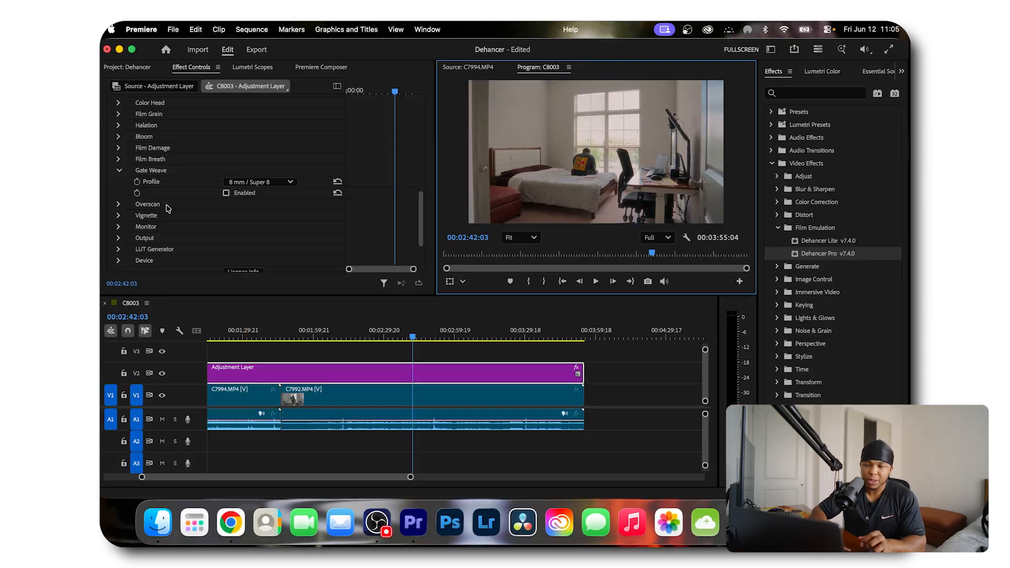
Step: Check the Film Breath settings, and enable Film Damage with a different film-format profile
{"action": "left_click", "coordinate": [119, 170]}
{"action": "left_click", "coordinate": [119, 159]}
{"action": "left_click", "coordinate": [119, 159]}
{"action": "left_click", "coordinate": [118, 148]}
{"action": "left_click", "coordinate": [227, 170]}
{"action": "left_click", "coordinate": [239, 159]}
{"action": "left_click", "coordinate": [248, 214]}
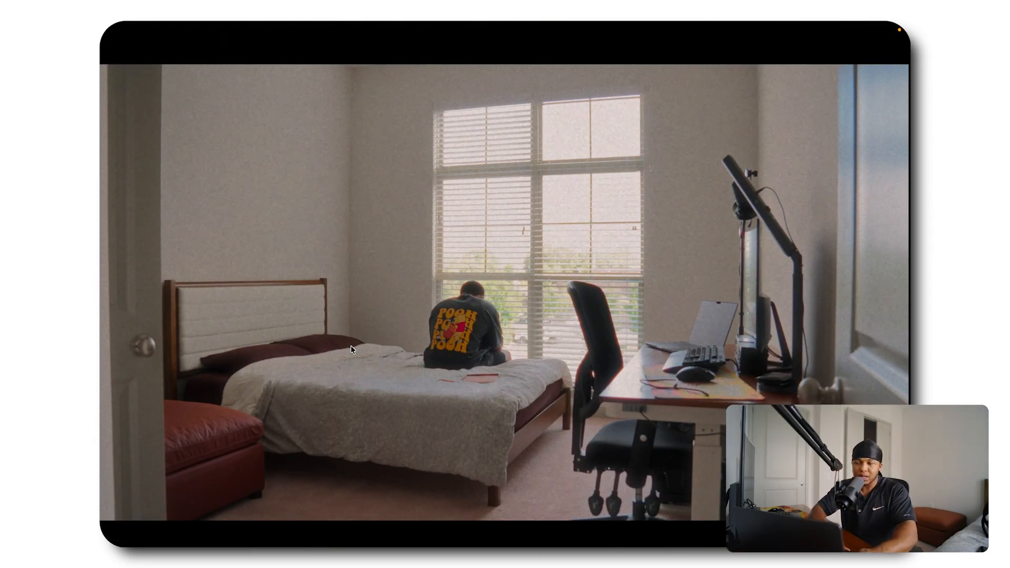
Step: Set the Bloom profile to 8 mm / Super 8 on the adjustment layer and check the bedroom clip full screen
{"action": "key", "text": "Escape"}
{"action": "left_click", "coordinate": [320, 368]}
{"action": "scroll", "coordinate": [129, 183], "scroll_direction": "down", "scroll_amount": 6}
{"action": "scroll", "coordinate": [130, 184], "scroll_direction": "down", "scroll_amount": 3}
{"action": "scroll", "coordinate": [144, 169], "scroll_direction": "up", "scroll_amount": 2}
{"action": "left_click", "coordinate": [119, 170]}
{"action": "left_click", "coordinate": [118, 159]}
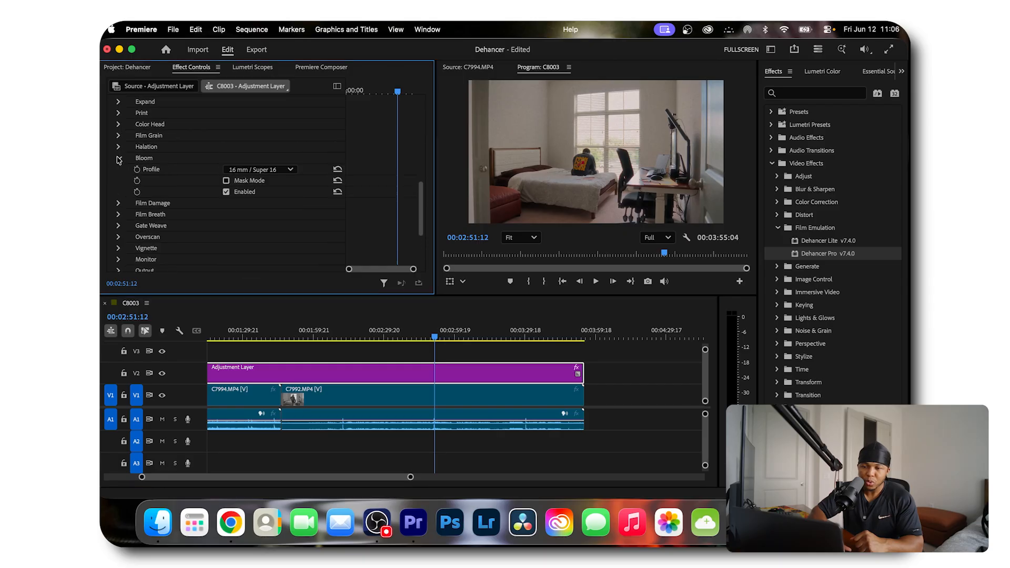
{"action": "left_click", "coordinate": [229, 167]}
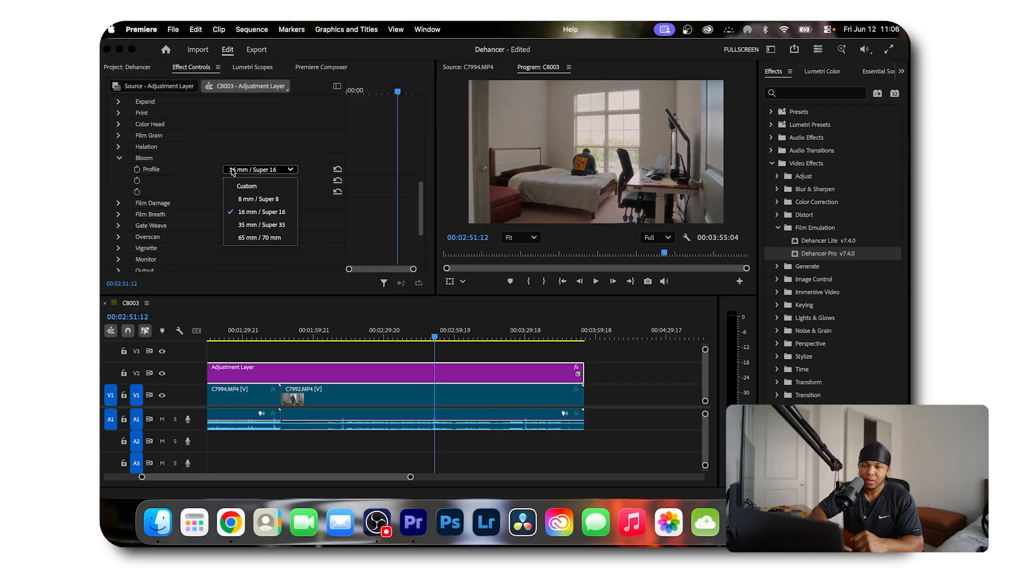
{"action": "left_click", "coordinate": [255, 204]}
{"action": "key", "text": "ctrl+grave"}
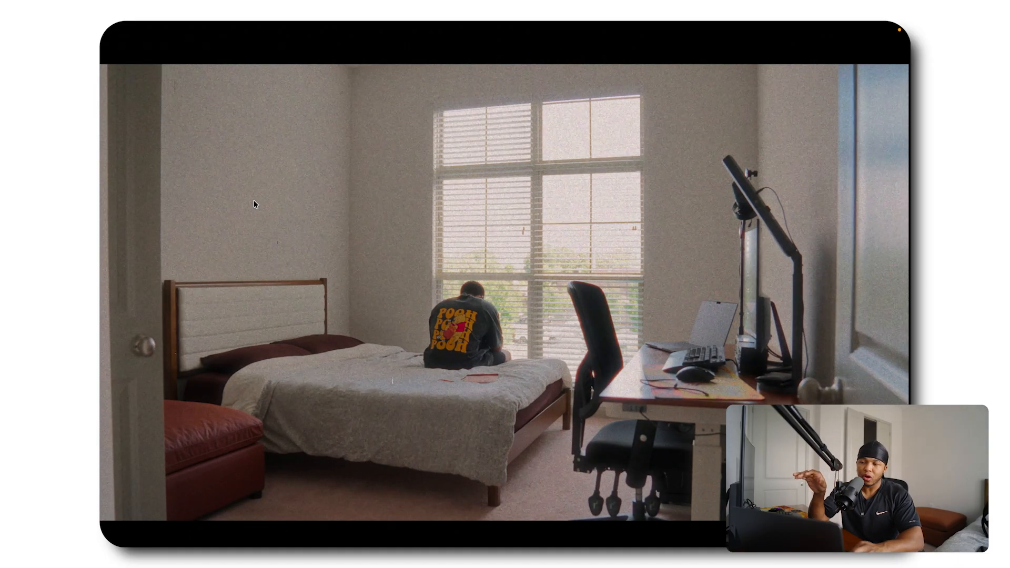
Step: Leave the full-screen preview, collapse Bloom and open the Halation profile choices on the adjustment layer
{"action": "key", "text": "ctrl+grave"}
{"action": "left_click", "coordinate": [120, 158]}
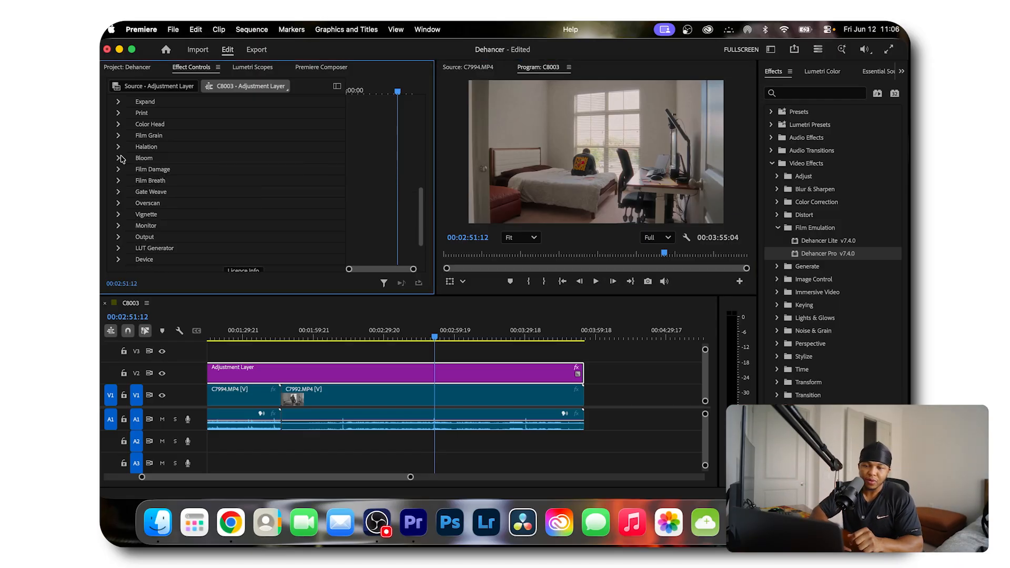
{"action": "left_click", "coordinate": [118, 147]}
{"action": "left_click", "coordinate": [279, 158]}
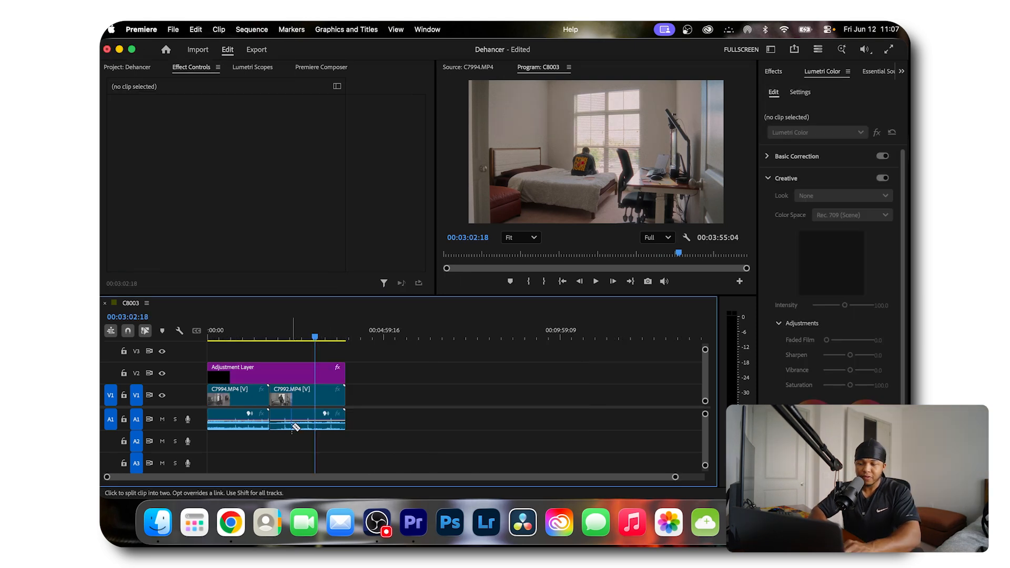
Step: Duplicate the bedroom part of C7992.MP4 to the end of the sequence, outside the adjustment layer, and show the ungraded copy
{"action": "left_click", "coordinate": [330, 399]}
{"action": "key", "text": "super+c"}
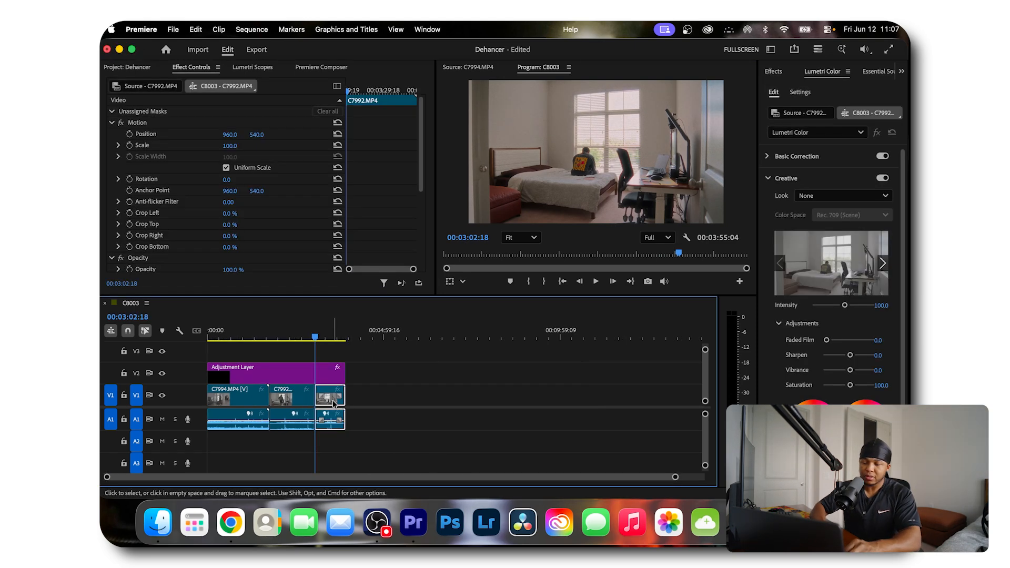
{"action": "key", "text": "Down"}
{"action": "key", "text": "super+v"}
{"action": "left_click", "coordinate": [354, 325]}
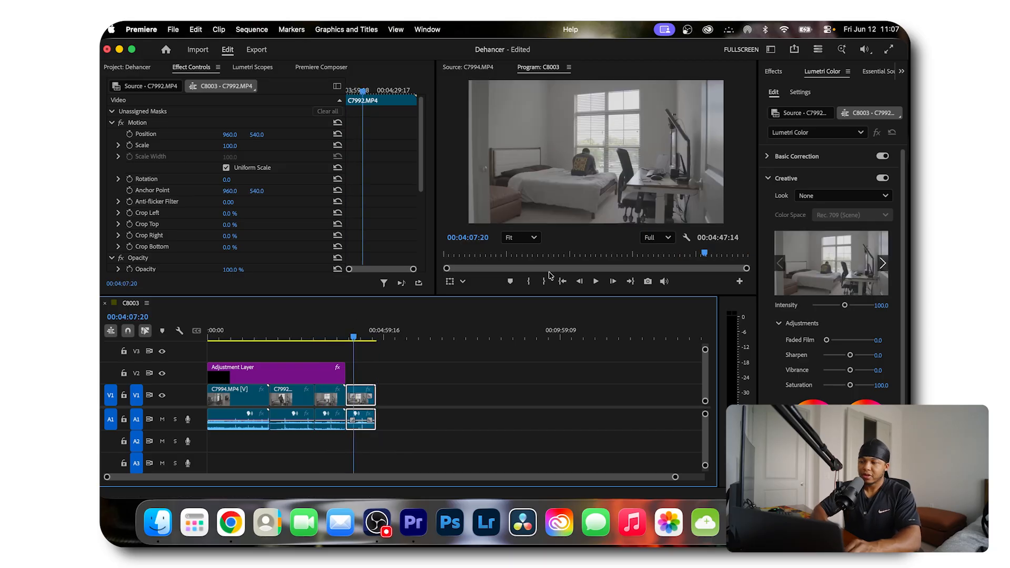
Step: Load a Creative look file from disk on the ungraded copy, show the Lumetri Scopes and raise its Contrast slightly
{"action": "left_click", "coordinate": [807, 196]}
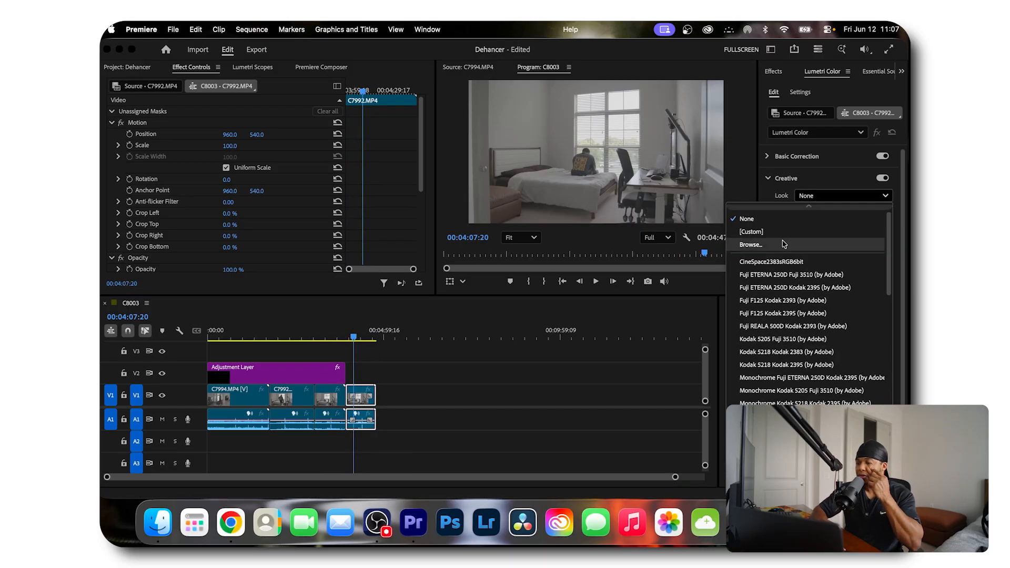
{"action": "left_click", "coordinate": [784, 245]}
{"action": "scroll", "coordinate": [471, 245], "scroll_direction": "down", "scroll_amount": 1}
{"action": "double_click", "coordinate": [450, 246]}
{"action": "left_click", "coordinate": [249, 69]}
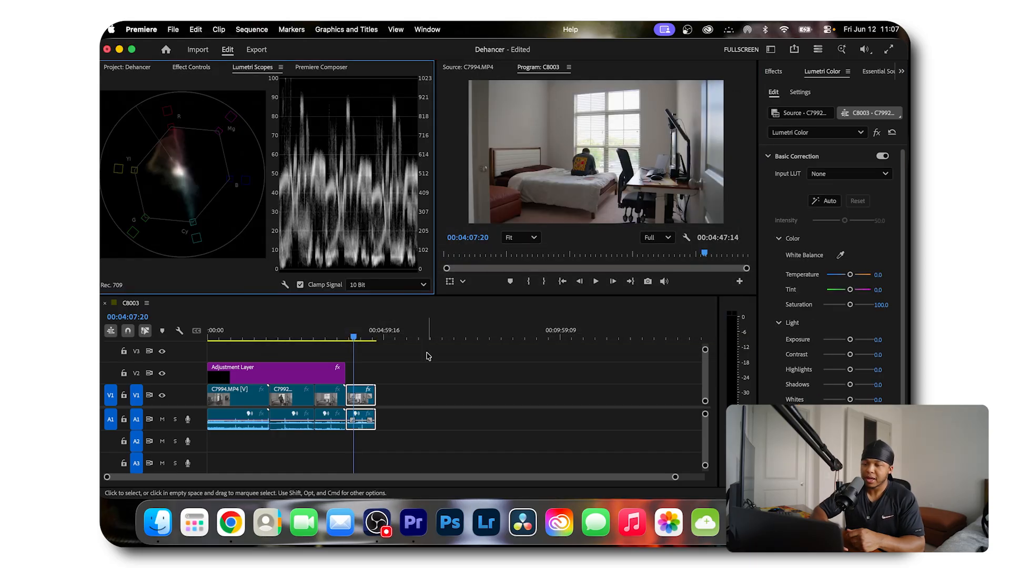
{"action": "left_click_drag", "start_coordinate": [850, 355], "coordinate": [855, 356]}
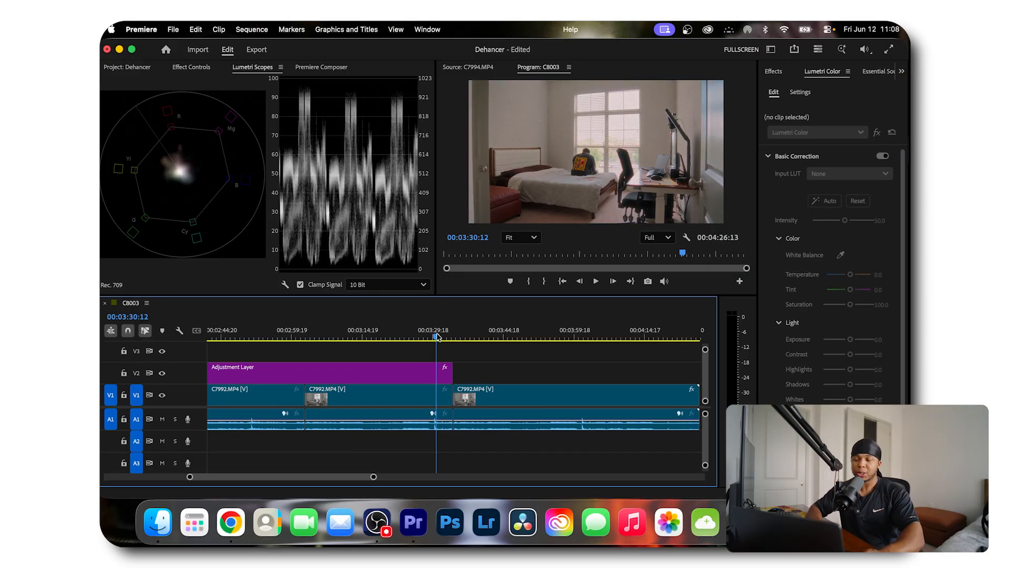
Step: Compare the Dehancer-graded bedroom clip with its Lumetri-corrected copy full screen
{"action": "key", "text": "Down"}
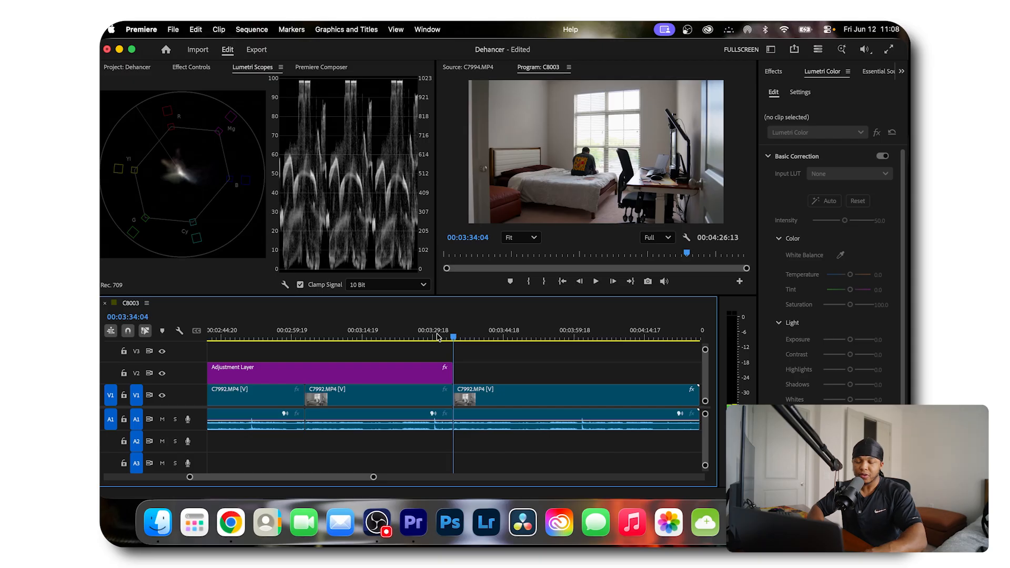
{"action": "key", "text": "ctrl+grave"}
{"action": "key", "text": "Down"}
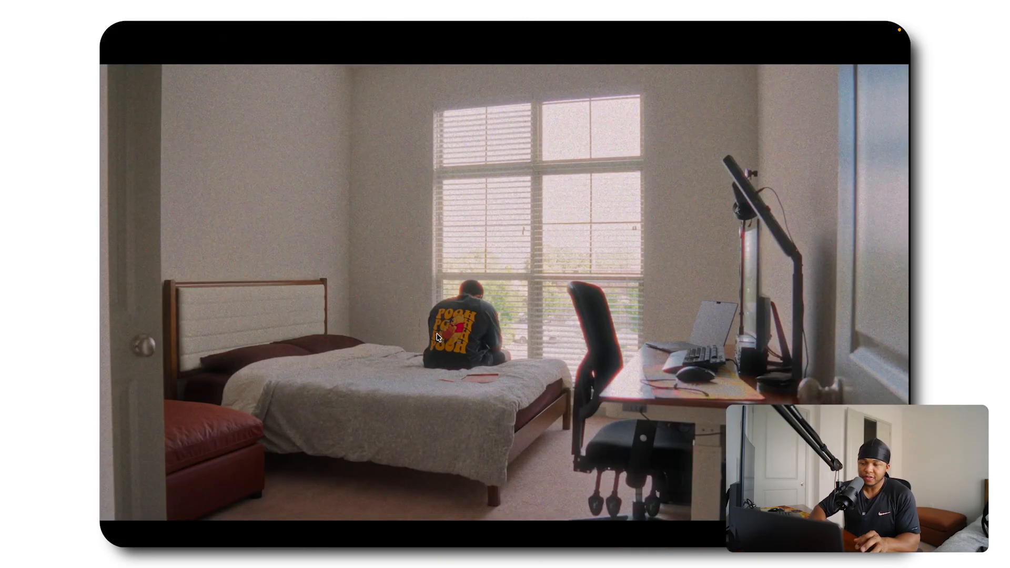
{"action": "key", "text": "Up"}
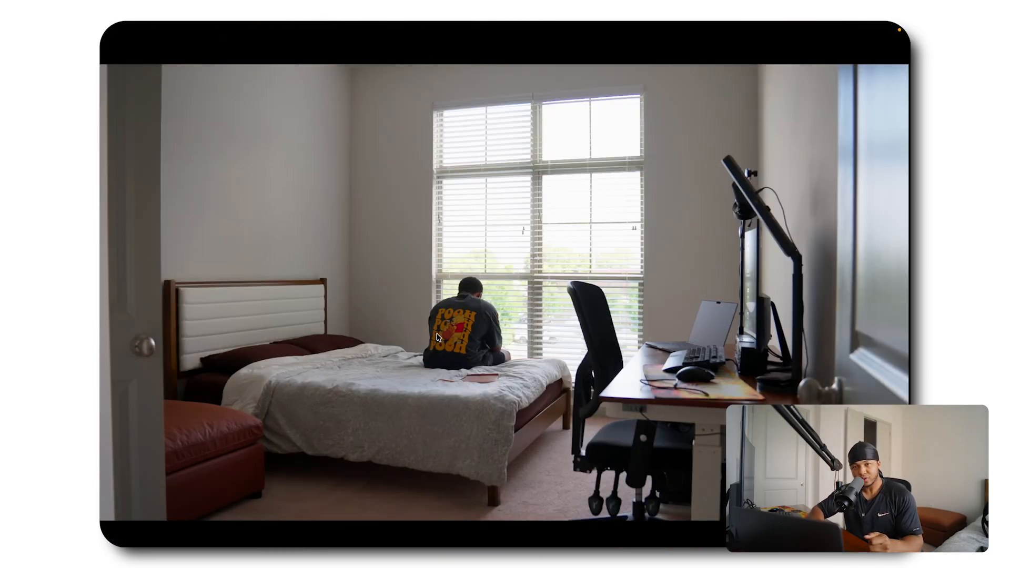